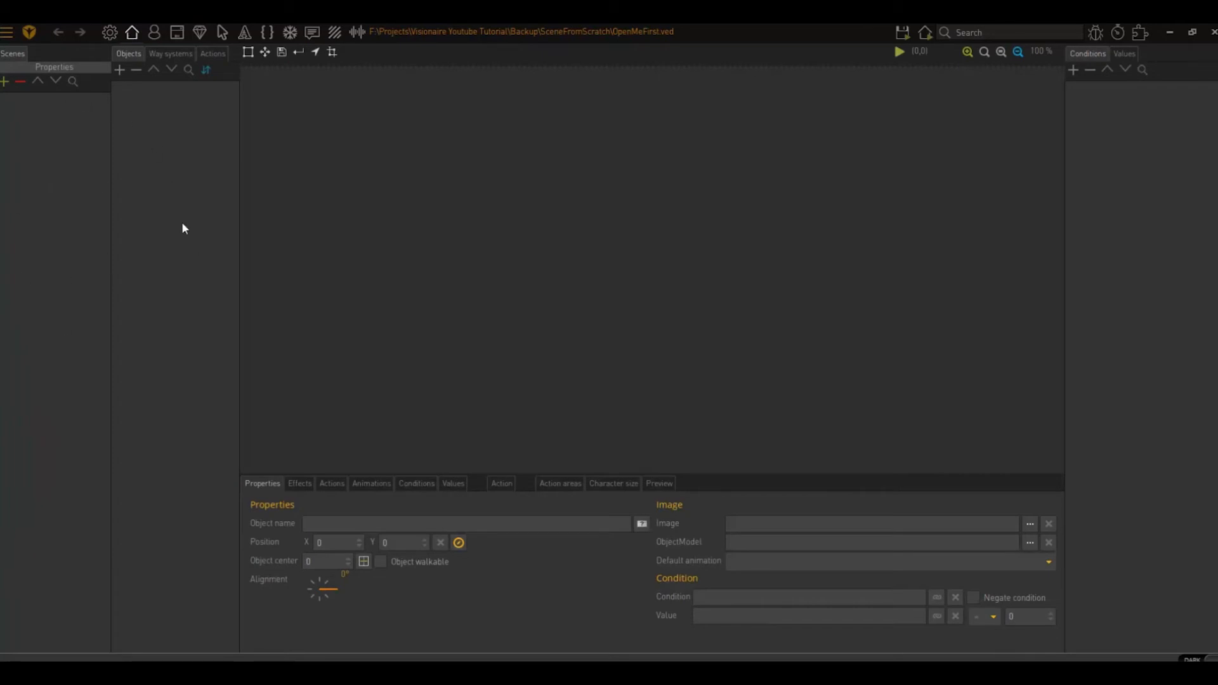
- Add a new scene and name it Hallway
{"action": "left_click", "coordinate": [3, 87]}
{"action": "left_click", "coordinate": [24, 95]}
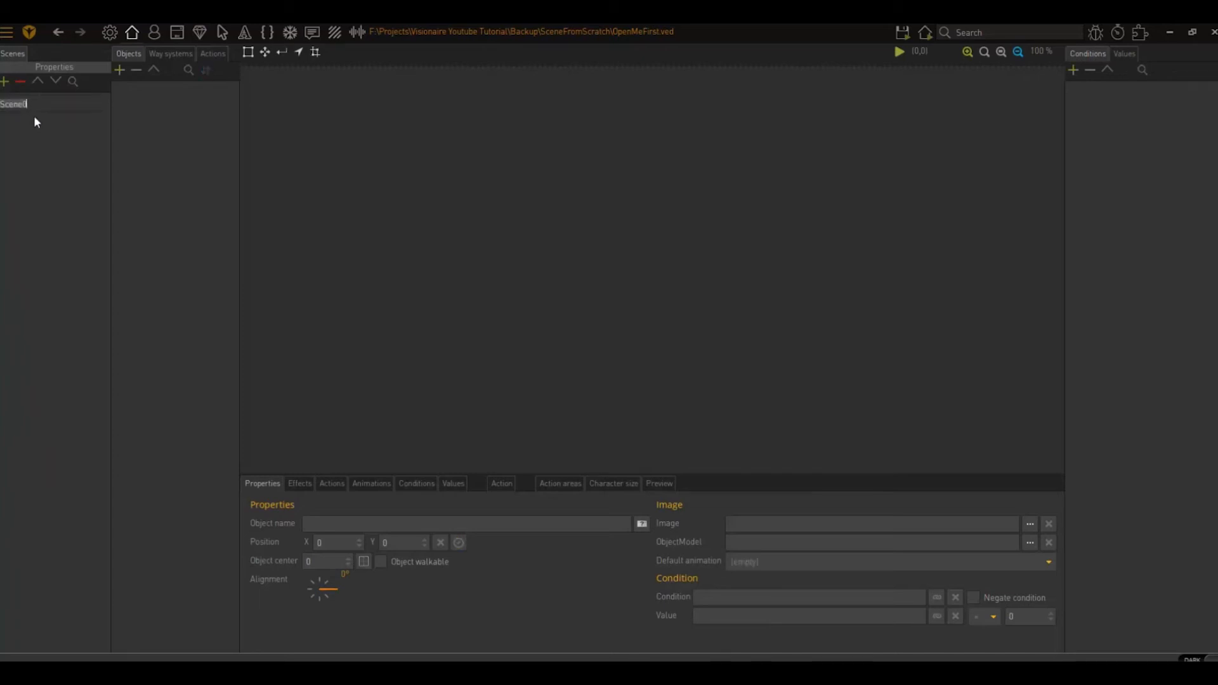
{"action": "key", "text": "BackSpace"}
{"action": "type", "text": "Hallway"}
{"action": "key", "text": "Return"}
- Set Hallway.png from the Graphics/BackgroundImages folder as the Hallway scene's background image and close the scene properties
{"action": "left_click", "coordinate": [81, 67]}
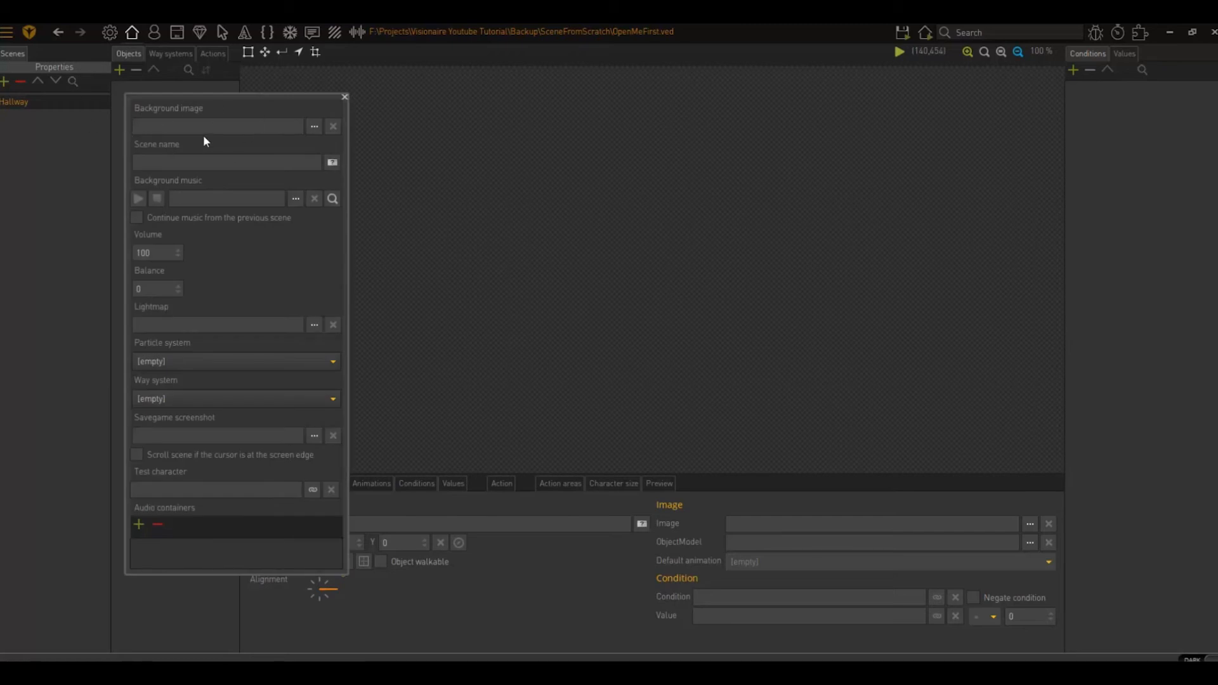
{"action": "left_click", "coordinate": [317, 128]}
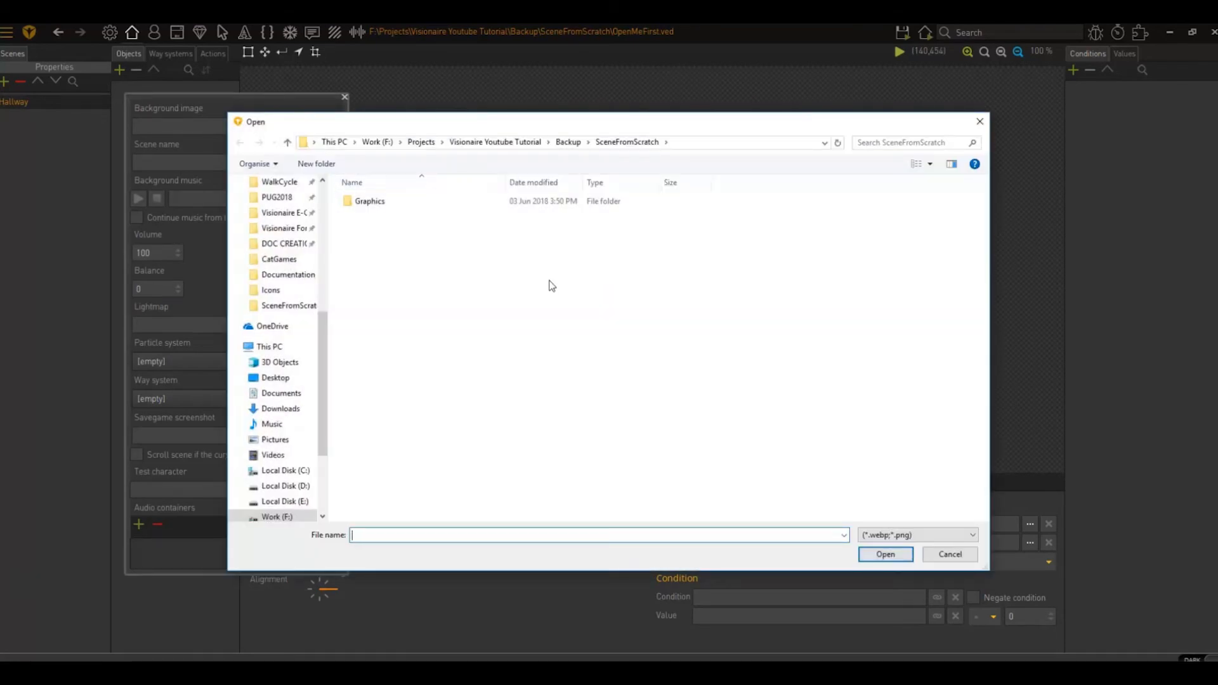
{"action": "left_click_drag", "start_coordinate": [381, 124], "coordinate": [503, 105]}
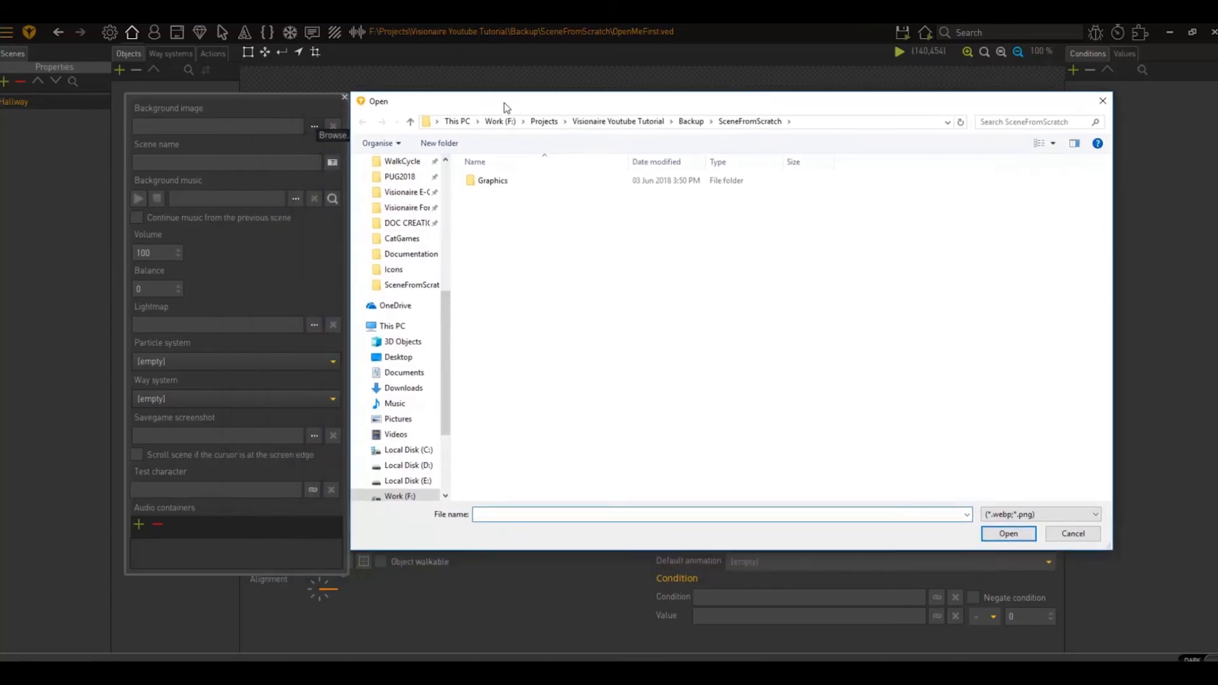
{"action": "double_click", "coordinate": [497, 184]}
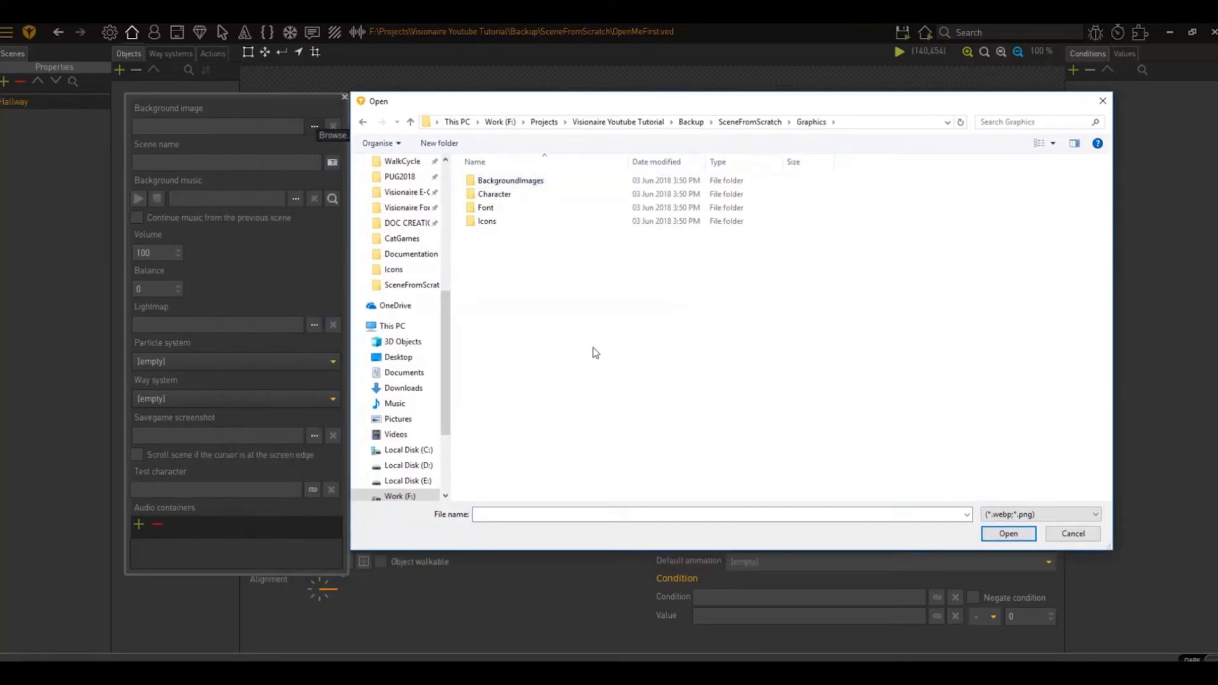
{"action": "double_click", "coordinate": [531, 183]}
{"action": "left_click", "coordinate": [502, 220]}
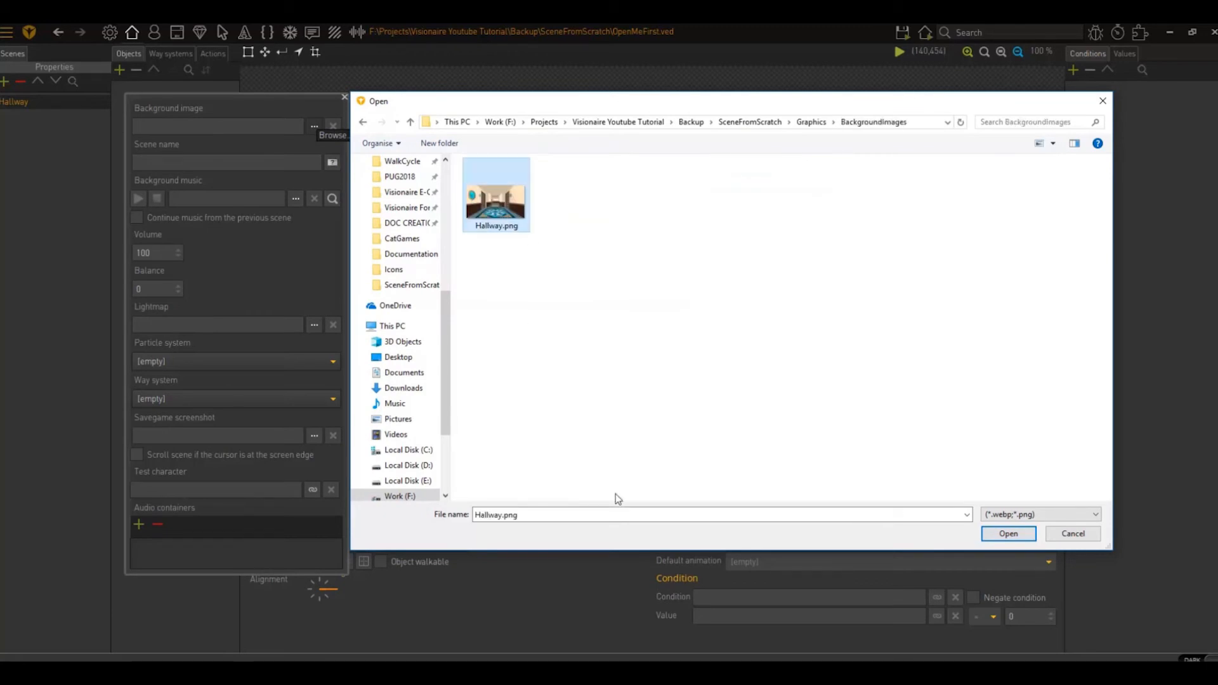
{"action": "left_click", "coordinate": [1018, 536]}
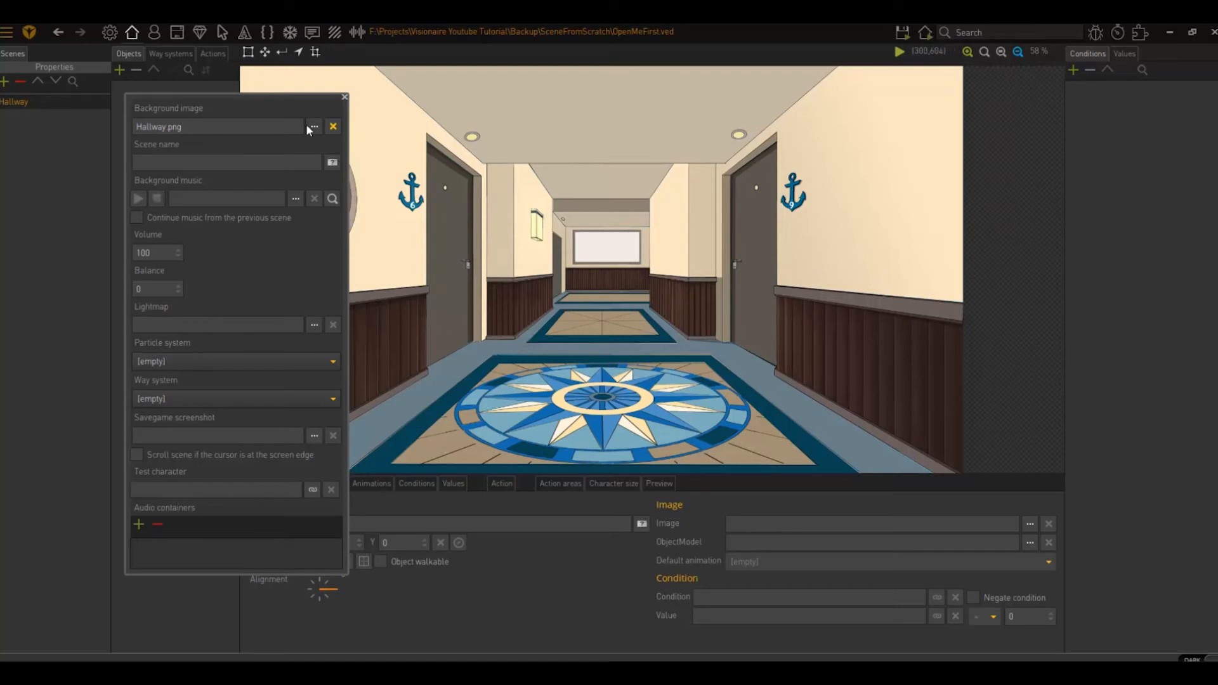
{"action": "left_click", "coordinate": [345, 99]}
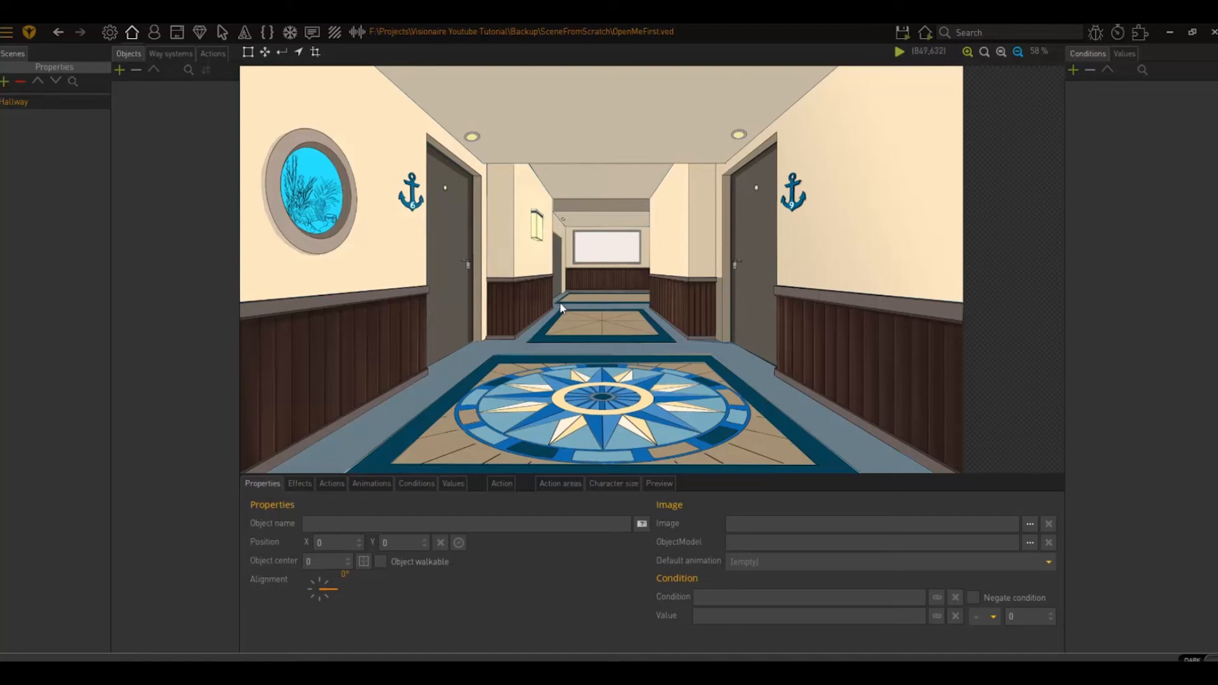
- Add a way system and draw its way border around the walkable hallway floor, from the foreground to the far end
{"action": "left_click", "coordinate": [119, 70]}
{"action": "left_click", "coordinate": [137, 69]}
{"action": "left_click", "coordinate": [179, 53]}
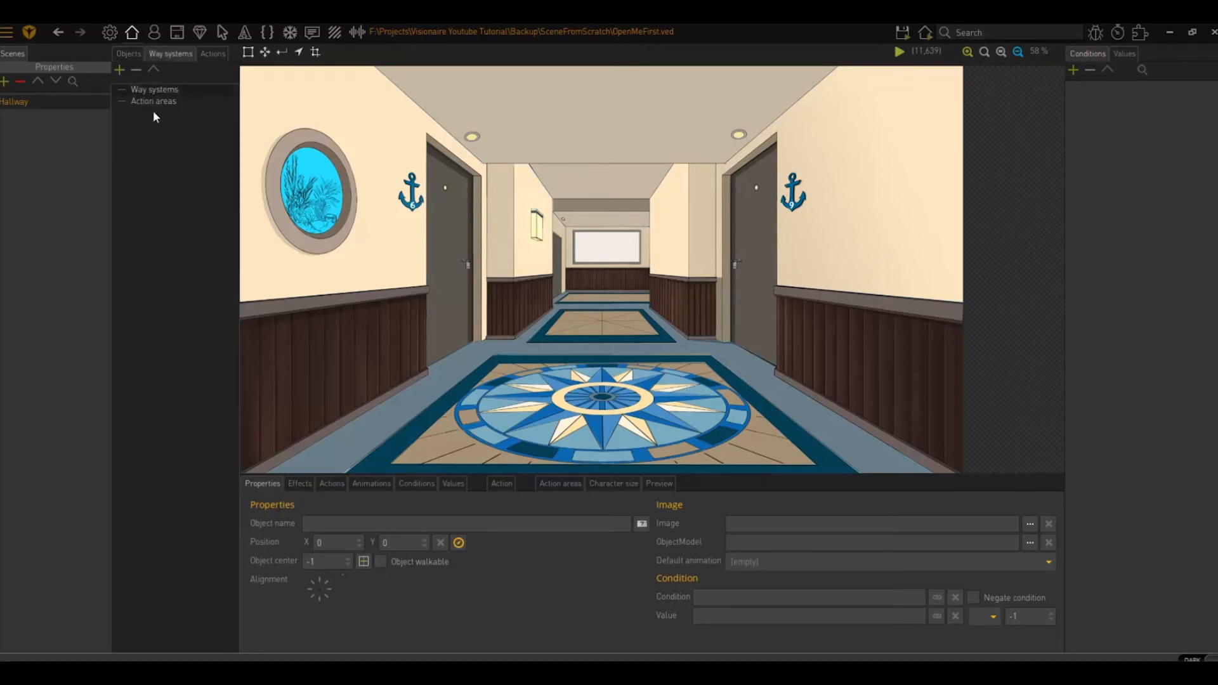
{"action": "left_click", "coordinate": [119, 70]}
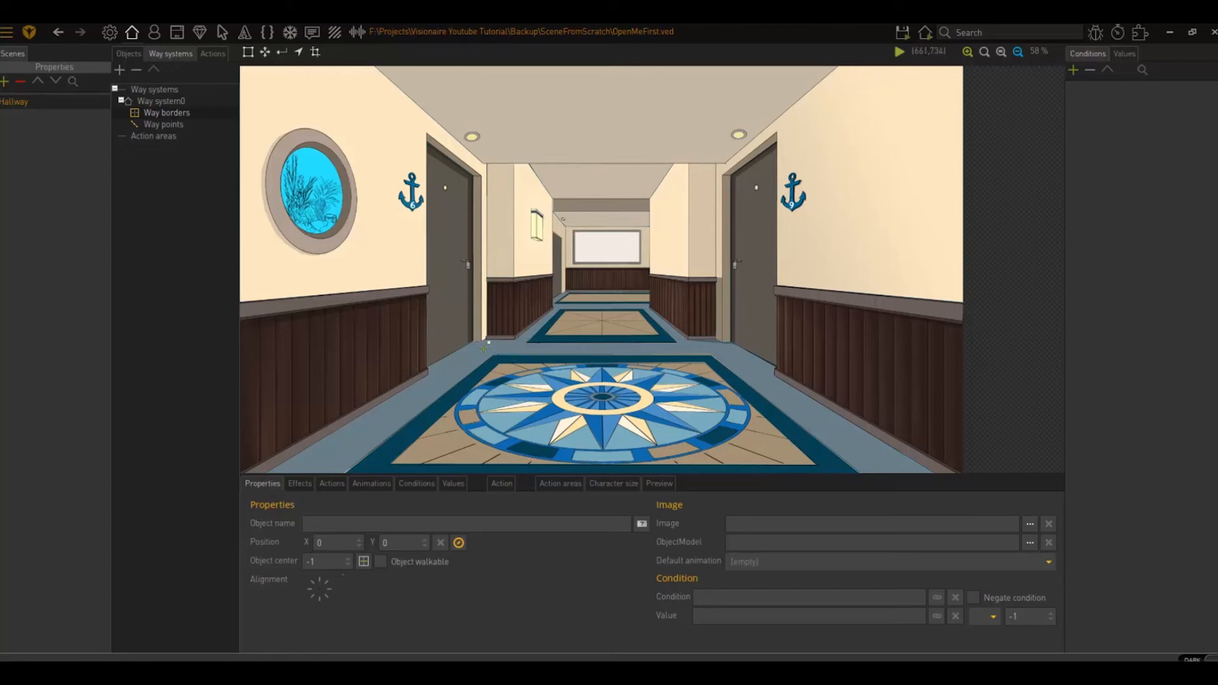
{"action": "left_click", "coordinate": [302, 465]}
{"action": "left_click", "coordinate": [882, 459]}
{"action": "left_click", "coordinate": [635, 297]}
{"action": "left_click", "coordinate": [490, 343]}
{"action": "left_click", "coordinate": [491, 342]}
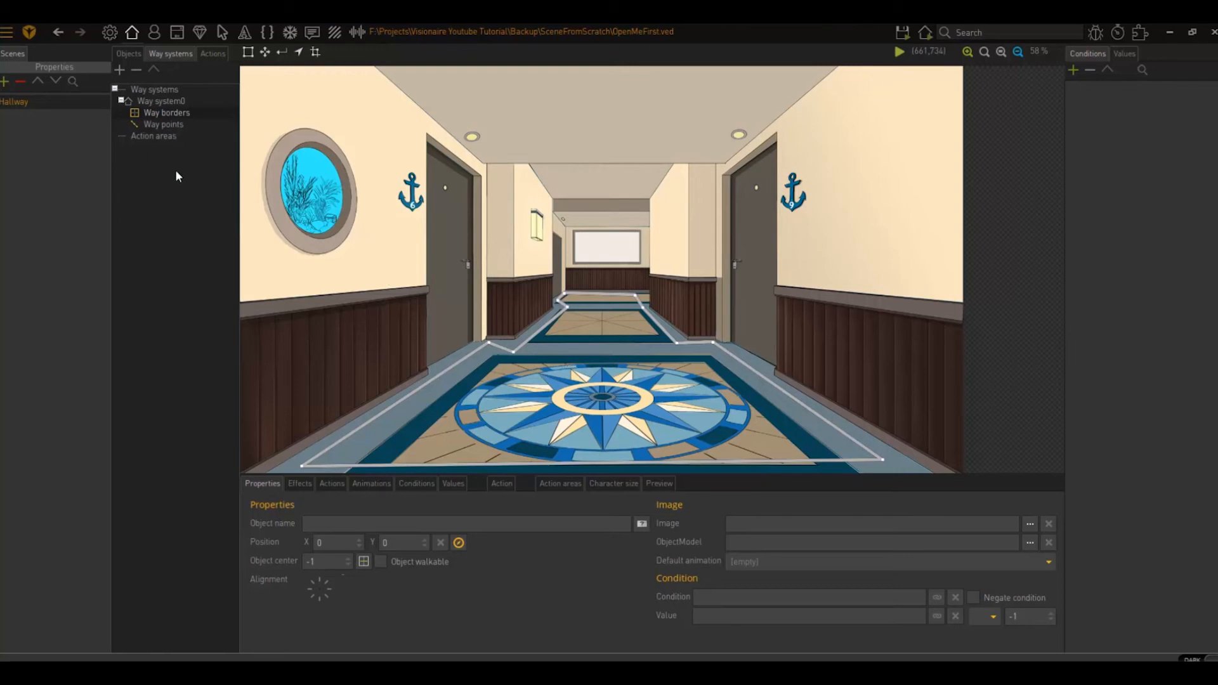
- Place connected way points down the middle of the hallway, from the far end past the door level to the foreground
{"action": "left_click", "coordinate": [173, 125]}
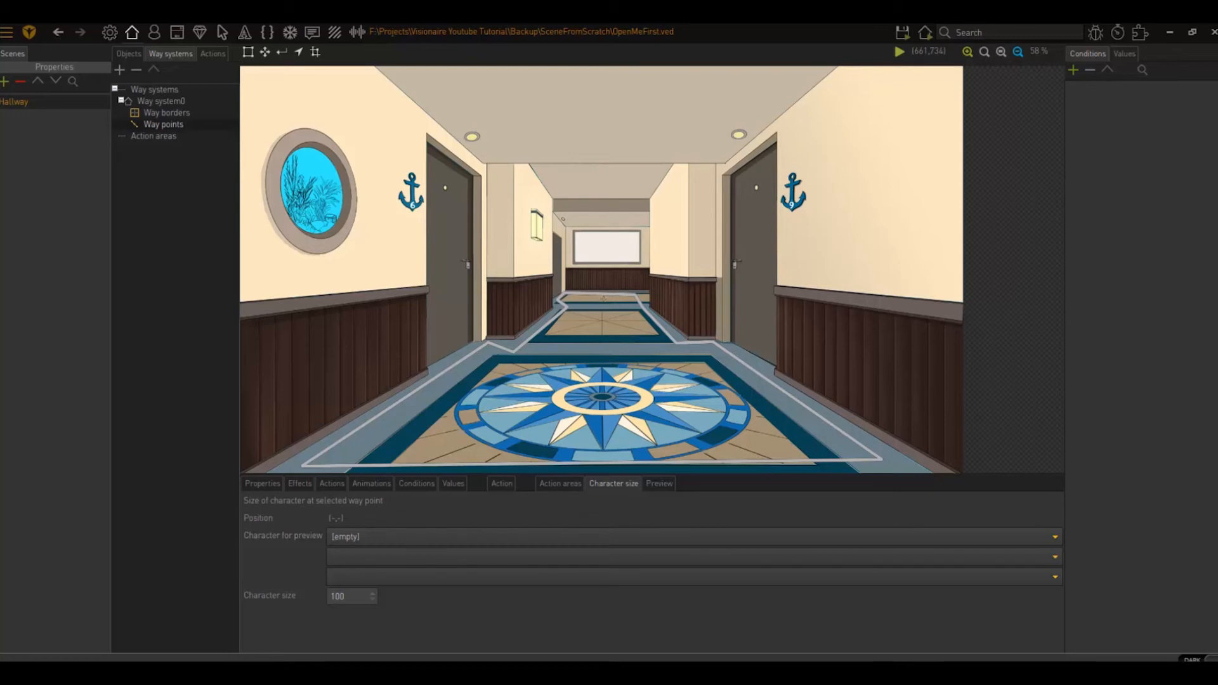
{"action": "left_click", "coordinate": [601, 301]}
{"action": "left_click", "coordinate": [602, 438]}
{"action": "key", "text": "Delete"}
{"action": "left_click", "coordinate": [601, 359]}
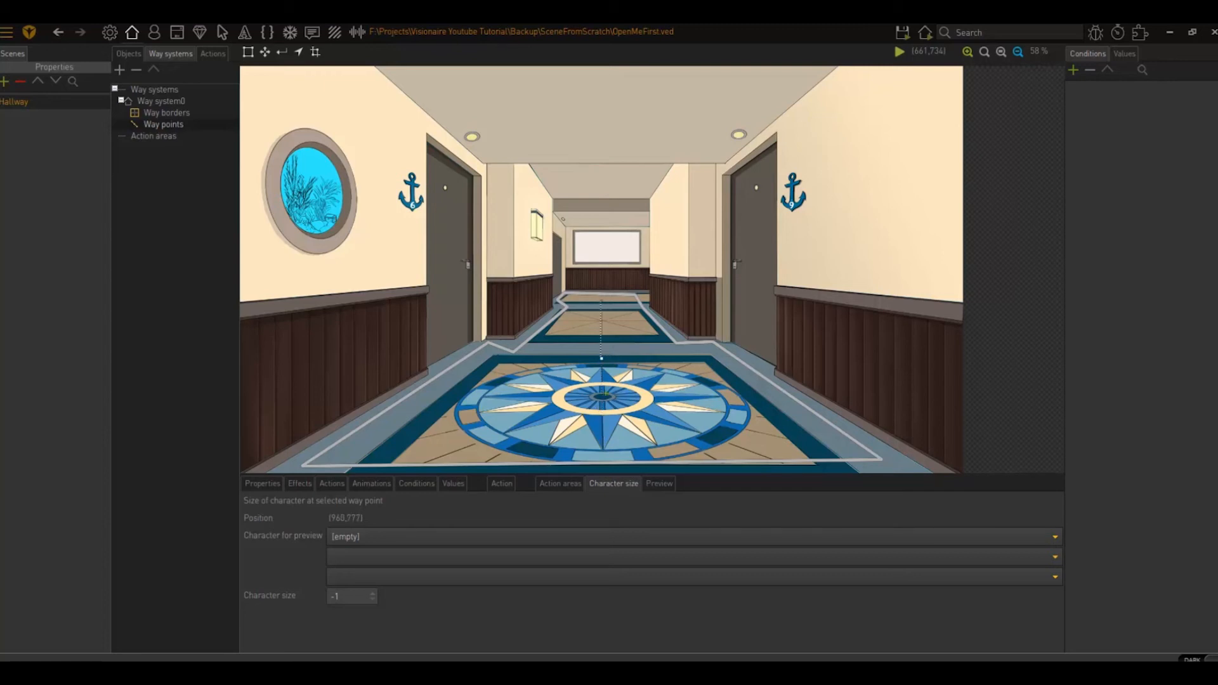
{"action": "left_click", "coordinate": [602, 448]}
- Branch way points from the central path's middle point towards the left and right doors
{"action": "left_click", "coordinate": [601, 359]}
{"action": "left_click", "coordinate": [487, 355]}
{"action": "left_click", "coordinate": [600, 358]}
{"action": "left_click", "coordinate": [706, 354]}
{"action": "left_click", "coordinate": [744, 423]}
- Add a scene object named Door
{"action": "left_click", "coordinate": [133, 56]}
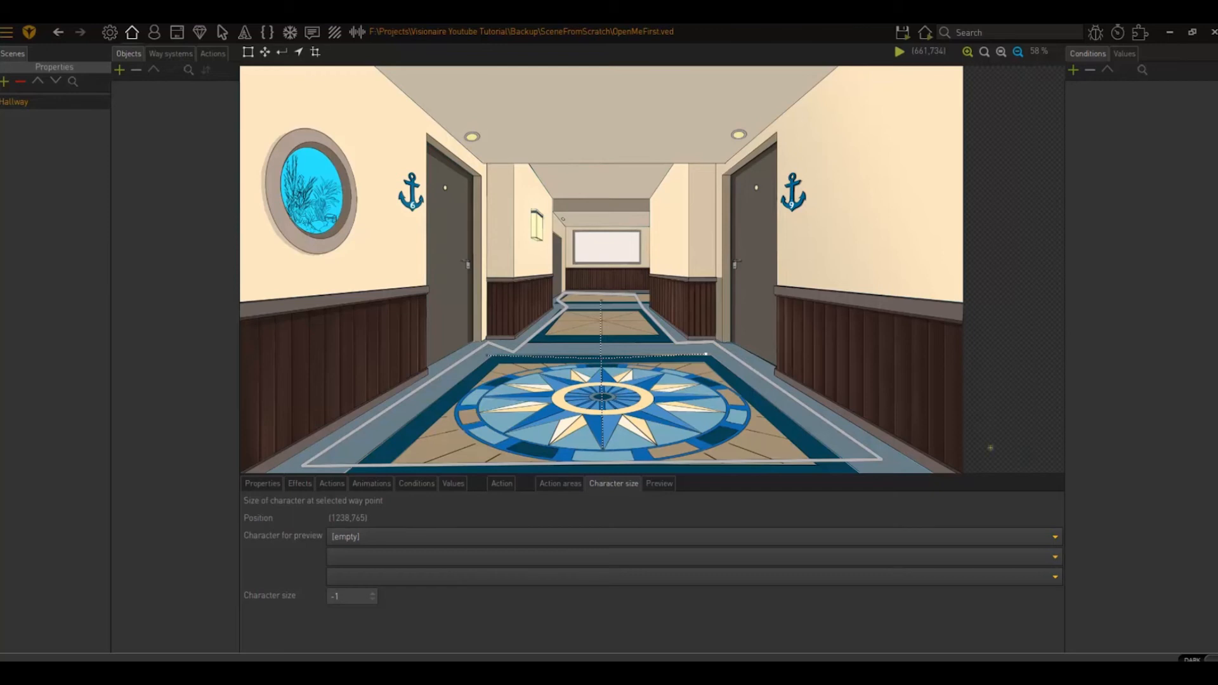
{"action": "left_click", "coordinate": [120, 70]}
{"action": "type", "text": "Door"}
{"action": "key", "text": "Return"}
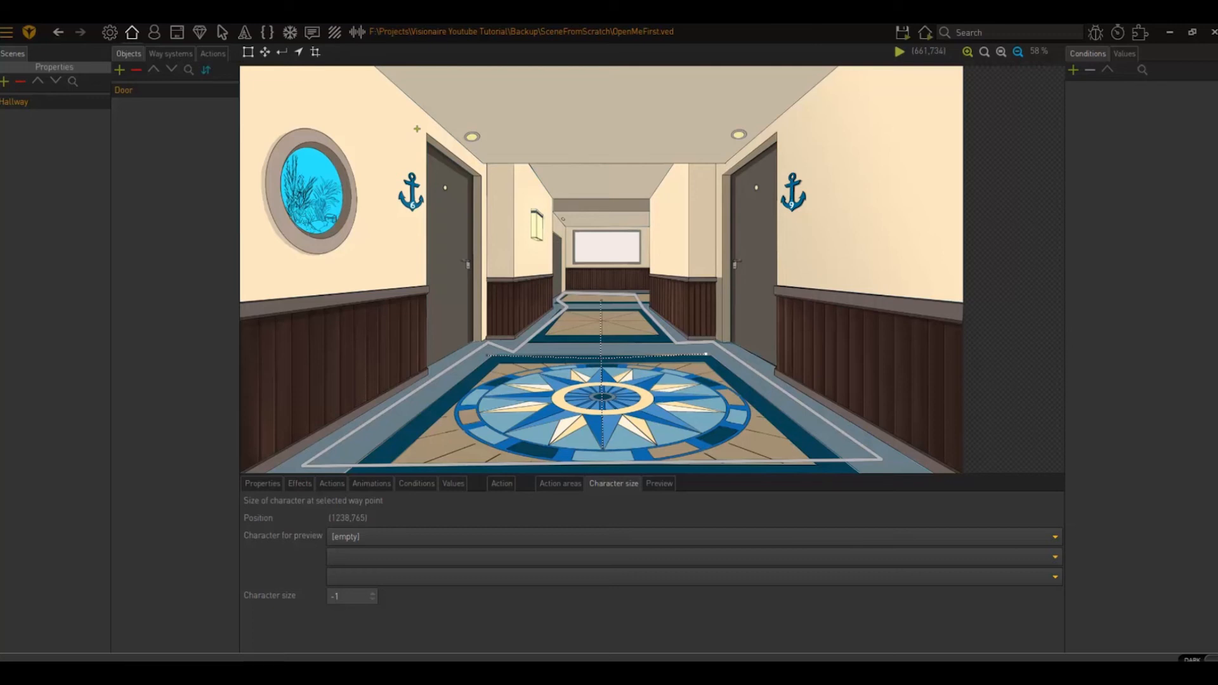
- Select the top-level way systems entry to hide the borders and way points in the scene view
{"action": "left_click", "coordinate": [170, 53]}
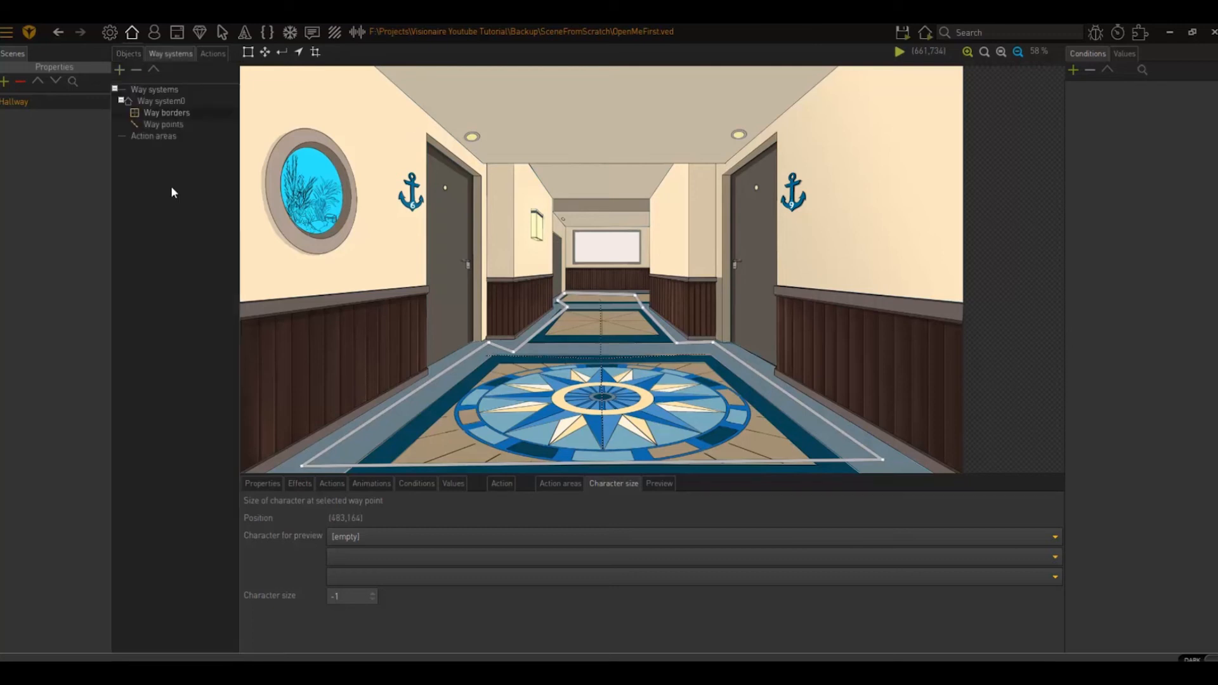
{"action": "left_click", "coordinate": [161, 125]}
{"action": "left_click", "coordinate": [165, 112]}
{"action": "left_click", "coordinate": [155, 92]}
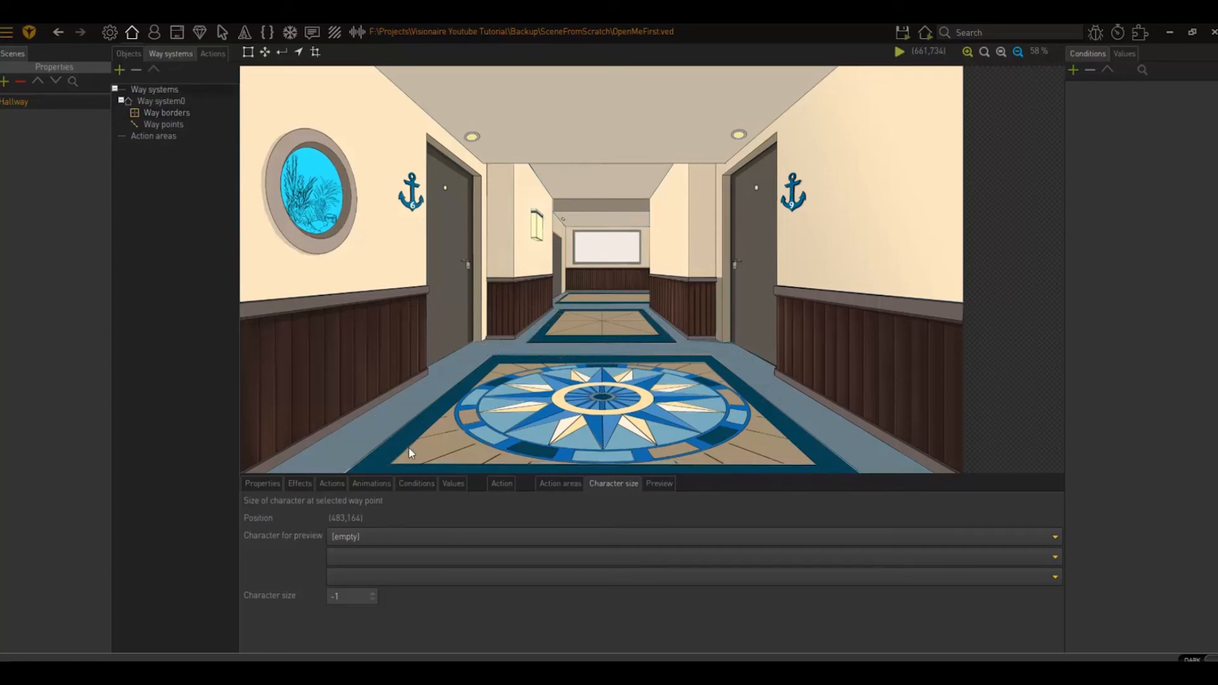
- Draw a four-cornered object area around the left door and its frame for the Door object
{"action": "left_click", "coordinate": [129, 54]}
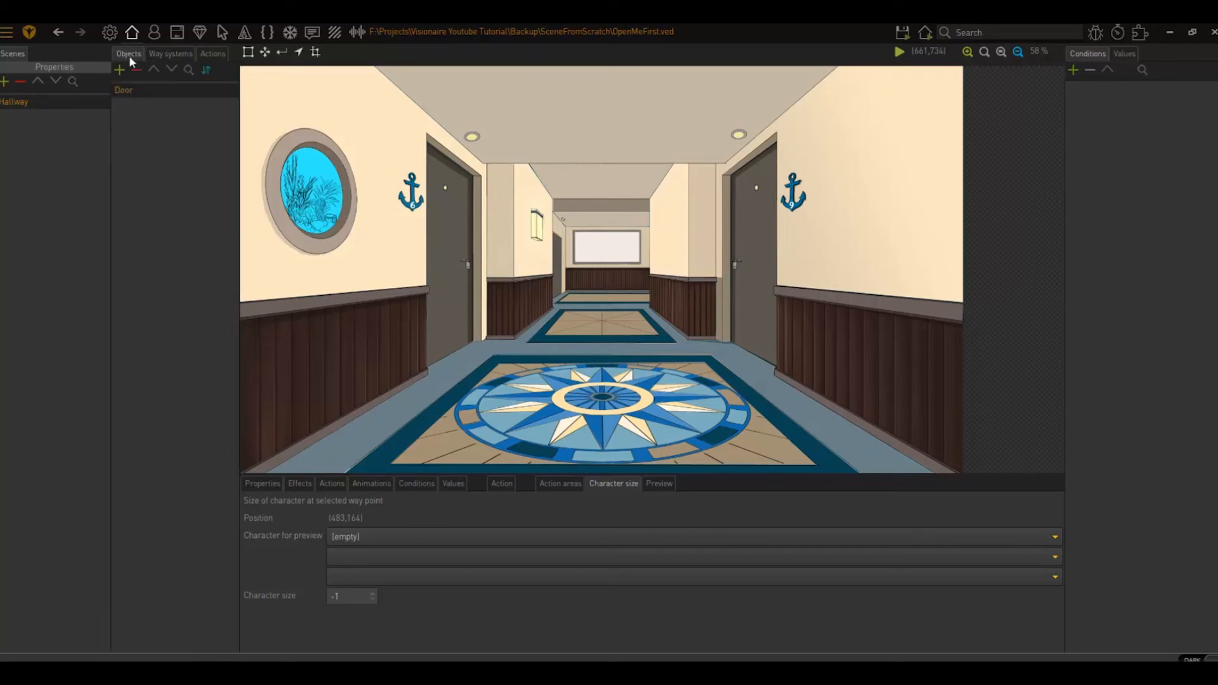
{"action": "double_click", "coordinate": [158, 90]}
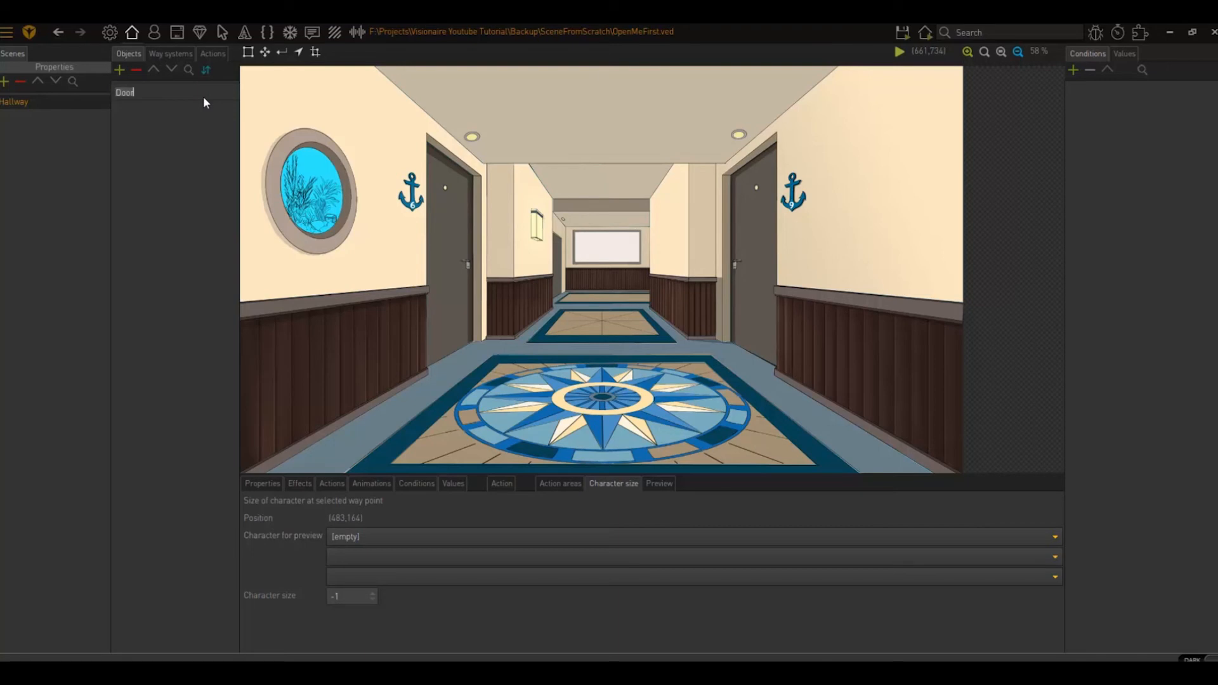
{"action": "left_click", "coordinate": [248, 53]}
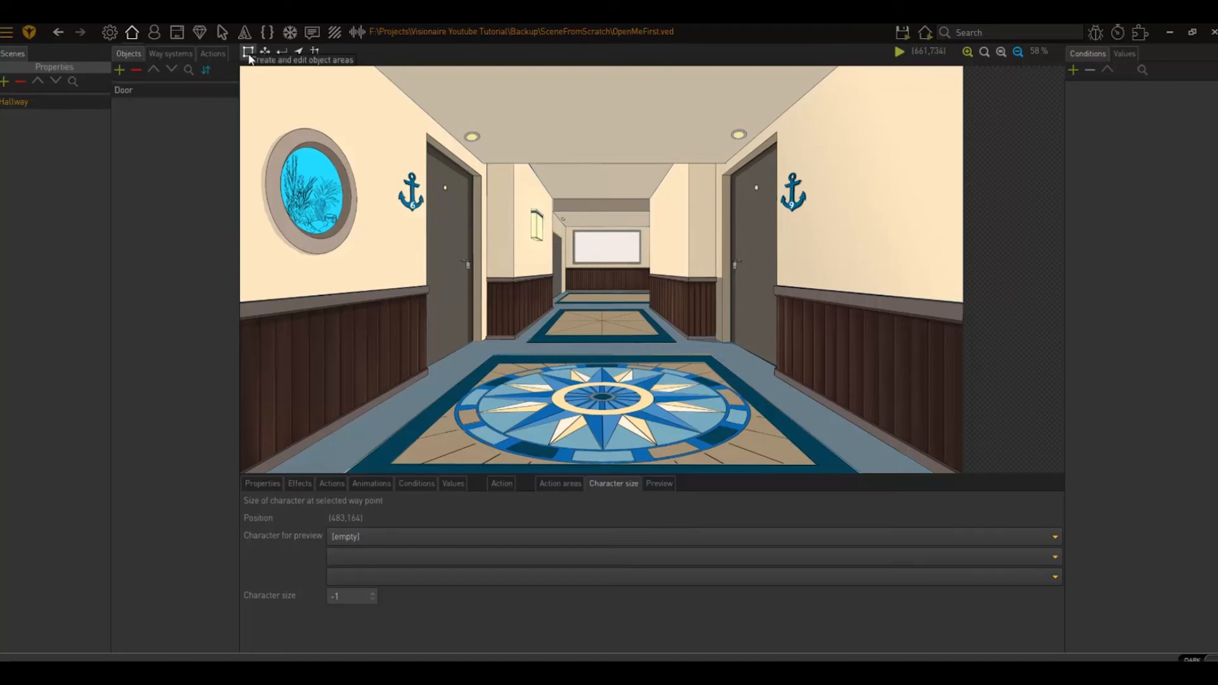
{"action": "left_click", "coordinate": [419, 128]}
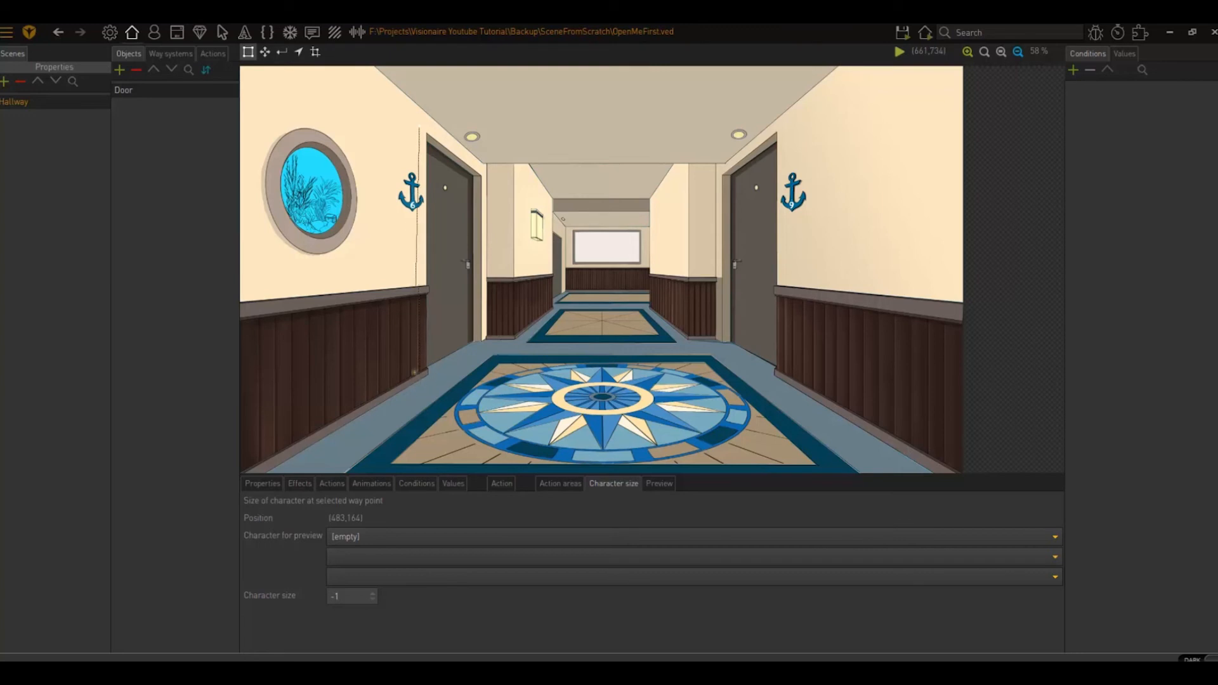
{"action": "left_click", "coordinate": [491, 340]}
{"action": "left_click", "coordinate": [495, 171]}
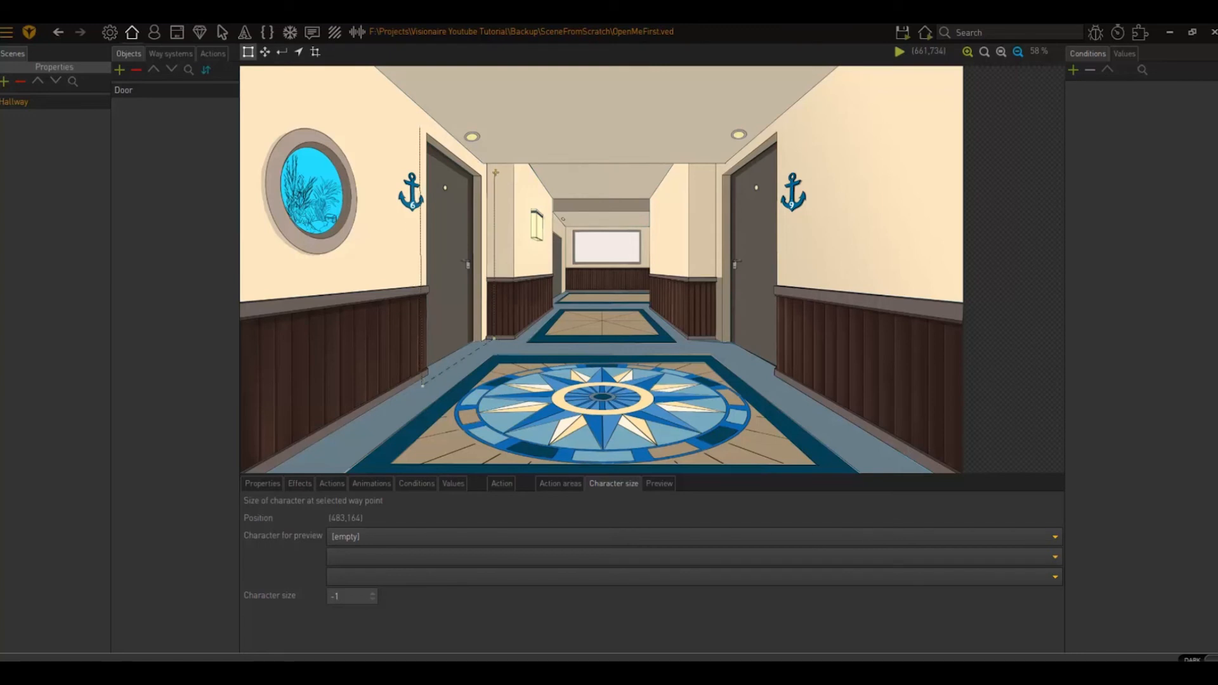
{"action": "left_click", "coordinate": [420, 124]}
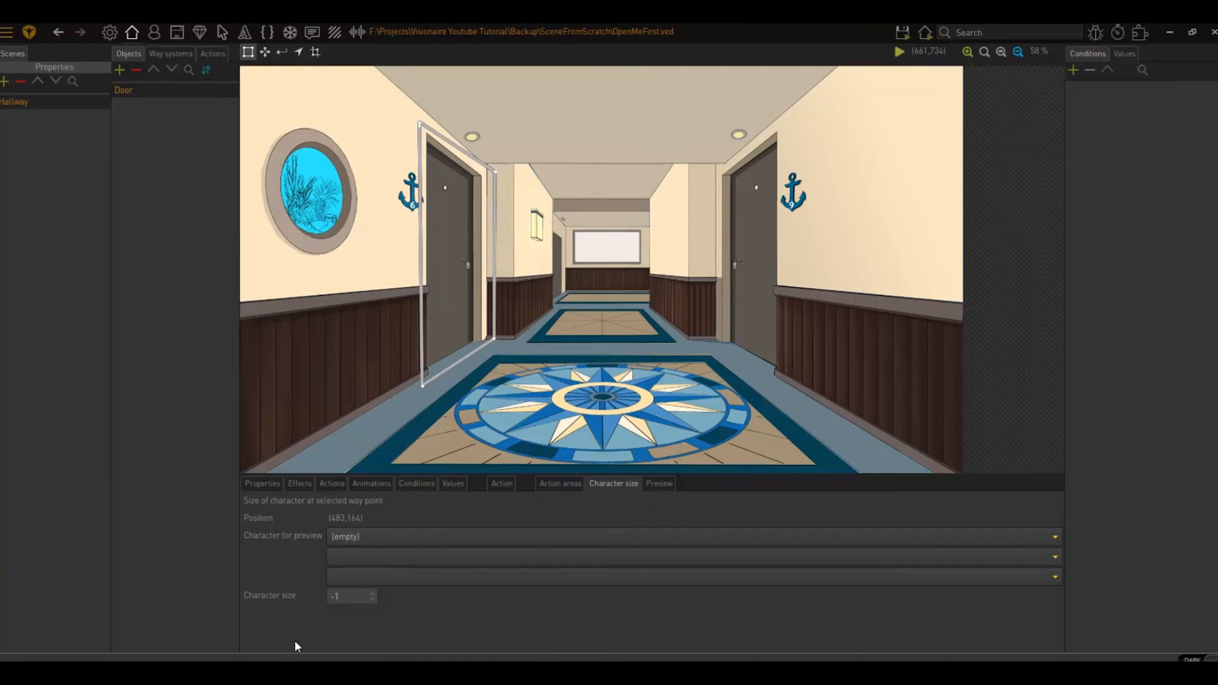
- Set the object name to Door and place its position on the floor in front of the left door, at about (620, 785)
{"action": "left_click", "coordinate": [264, 482]}
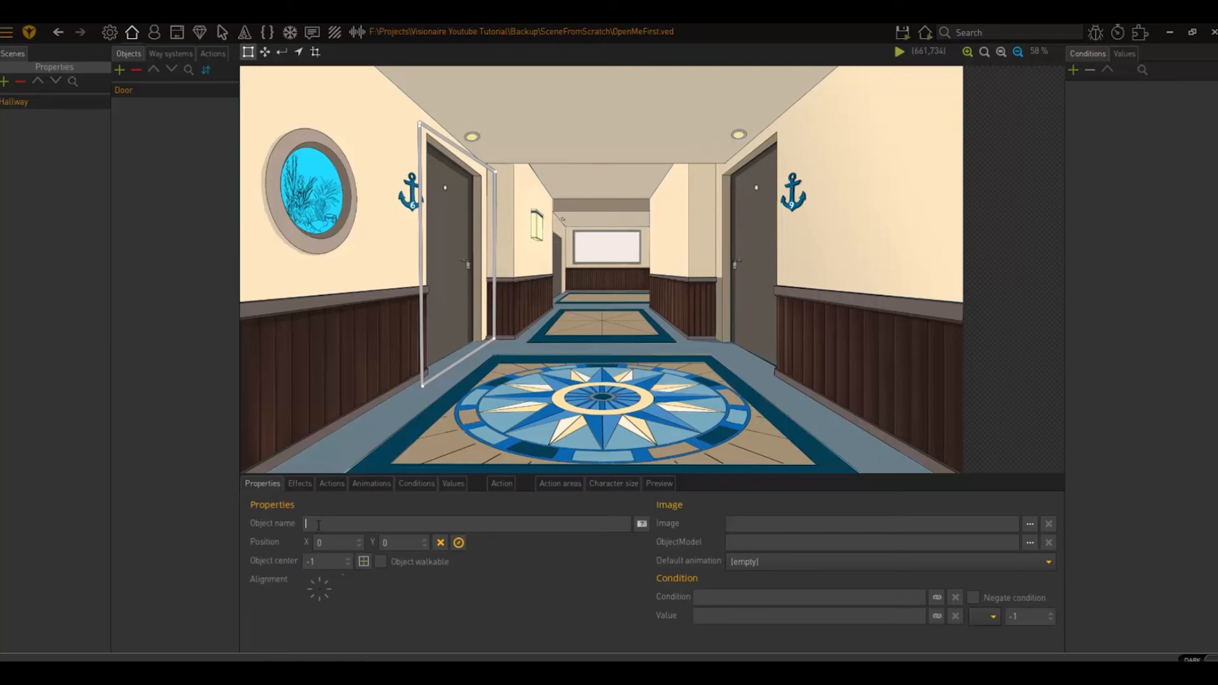
{"action": "type", "text": "Door"}
{"action": "left_click", "coordinate": [459, 544]}
{"action": "left_click", "coordinate": [458, 543]}
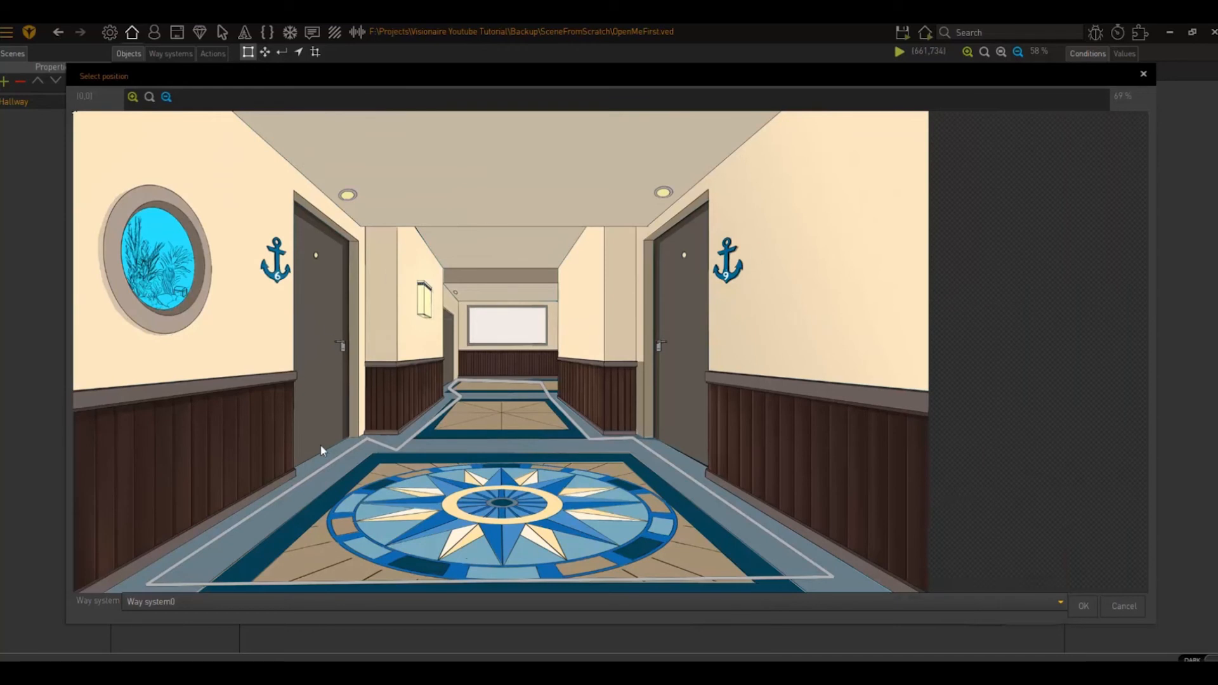
{"action": "left_click", "coordinate": [350, 462]}
{"action": "left_click", "coordinate": [1083, 607]}
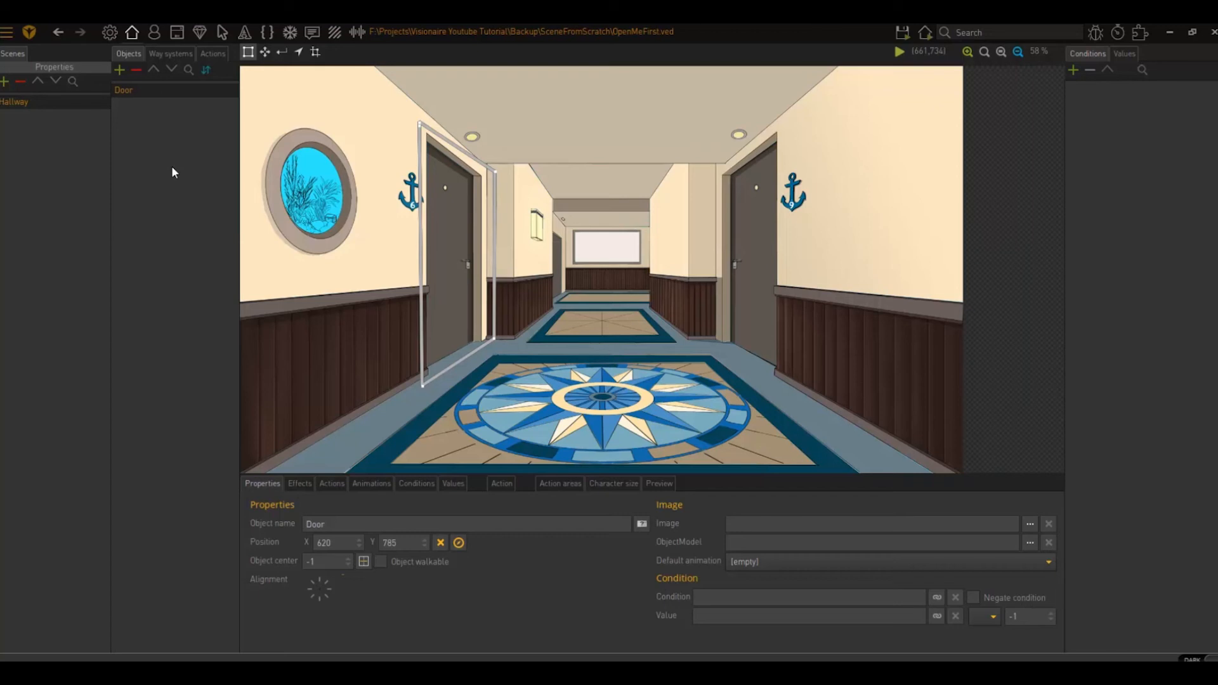
- Add a new font and name it DefaultFont
{"action": "left_click", "coordinate": [250, 37]}
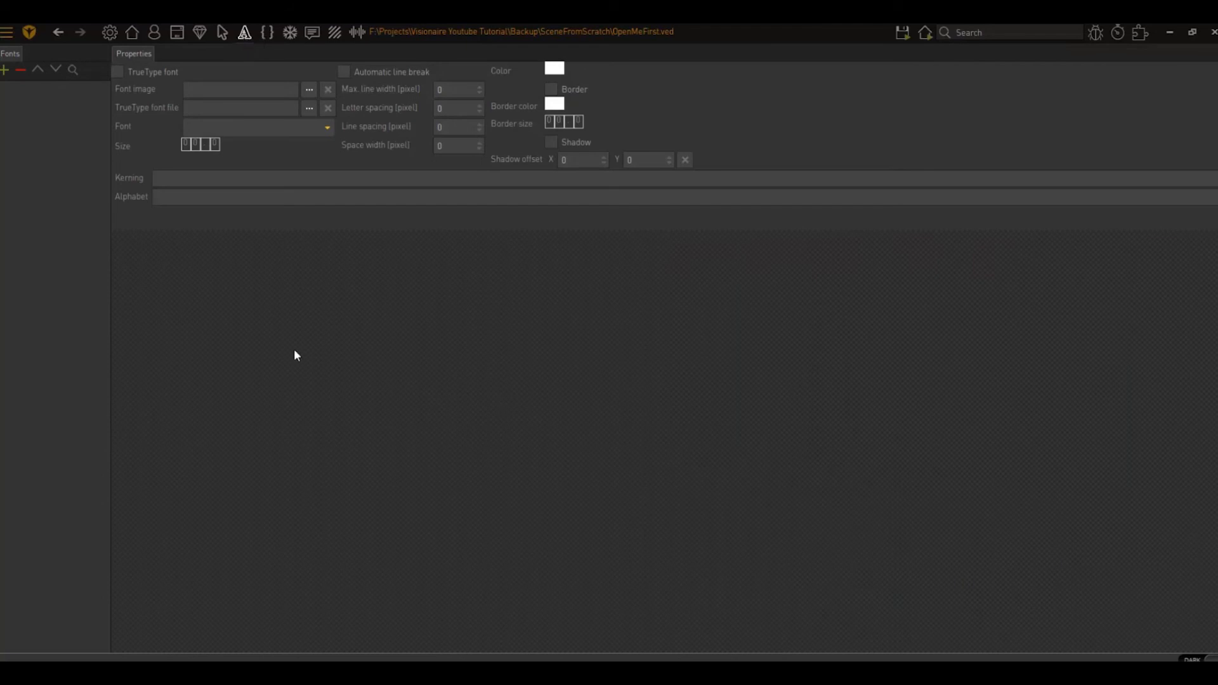
{"action": "left_click", "coordinate": [4, 70]}
{"action": "type", "text": "De"}
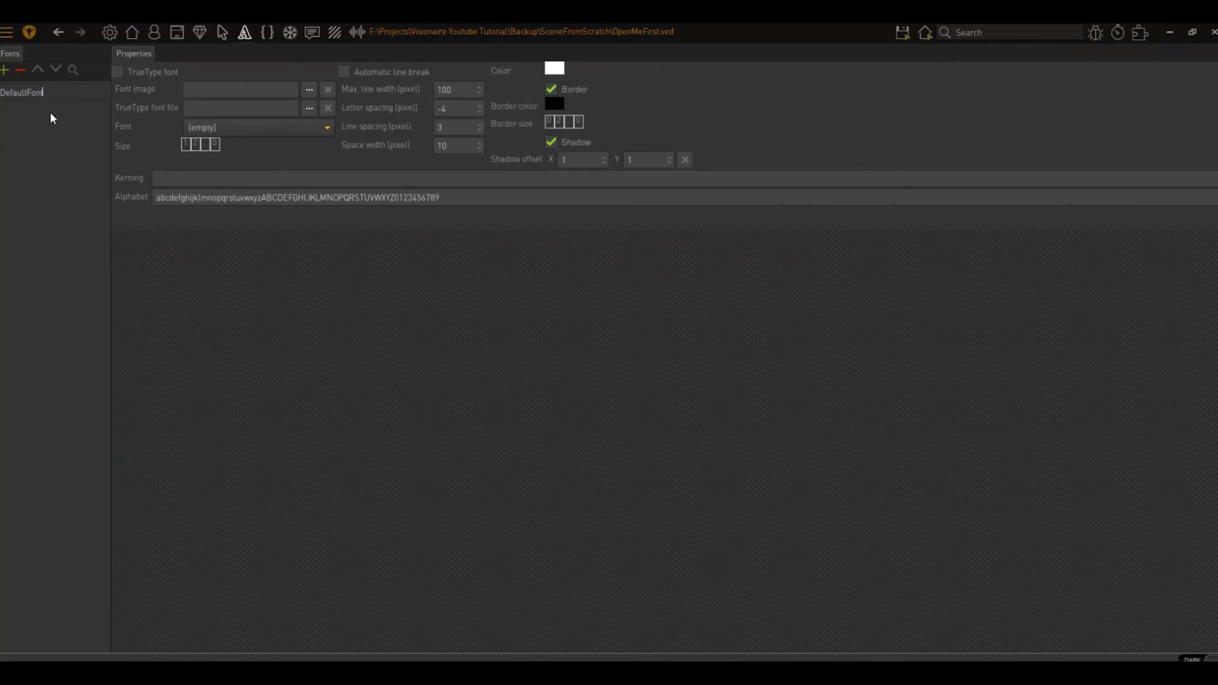
{"action": "type", "text": "faultFont"}
{"action": "key", "text": "Return"}
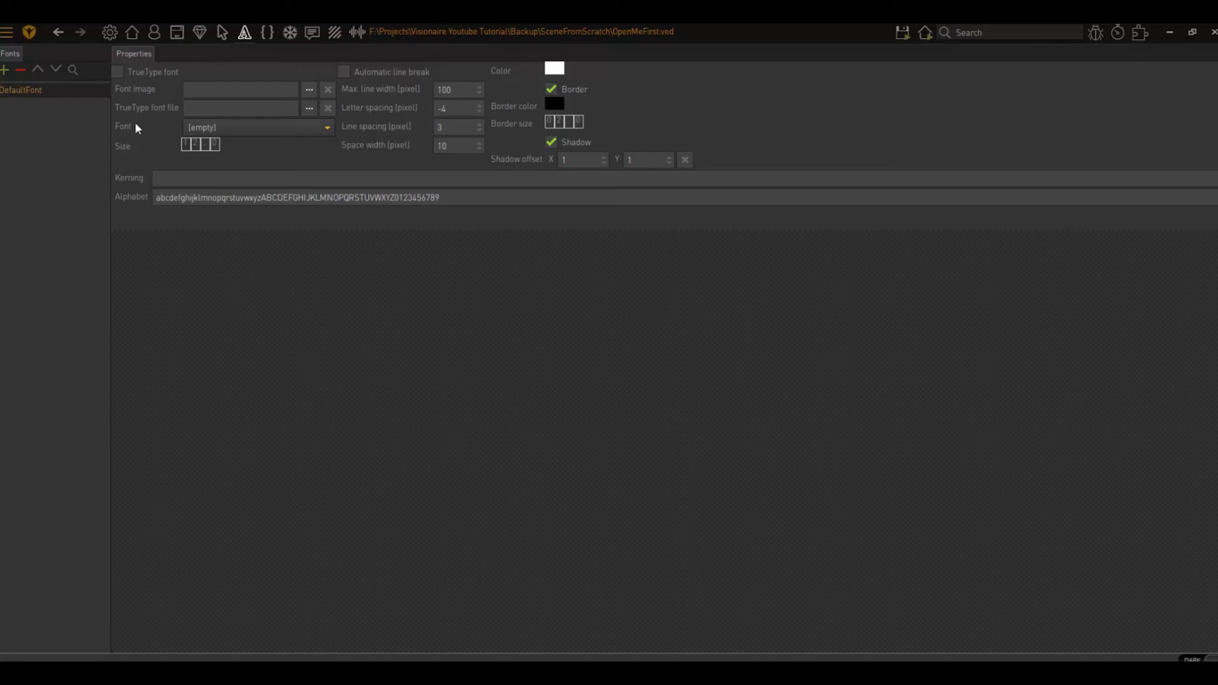
- Make DefaultFont a TrueType font and load RobotoCondensed-Bold.ttf from the Graphics/Font folder
{"action": "left_click", "coordinate": [118, 72]}
{"action": "left_click", "coordinate": [311, 109]}
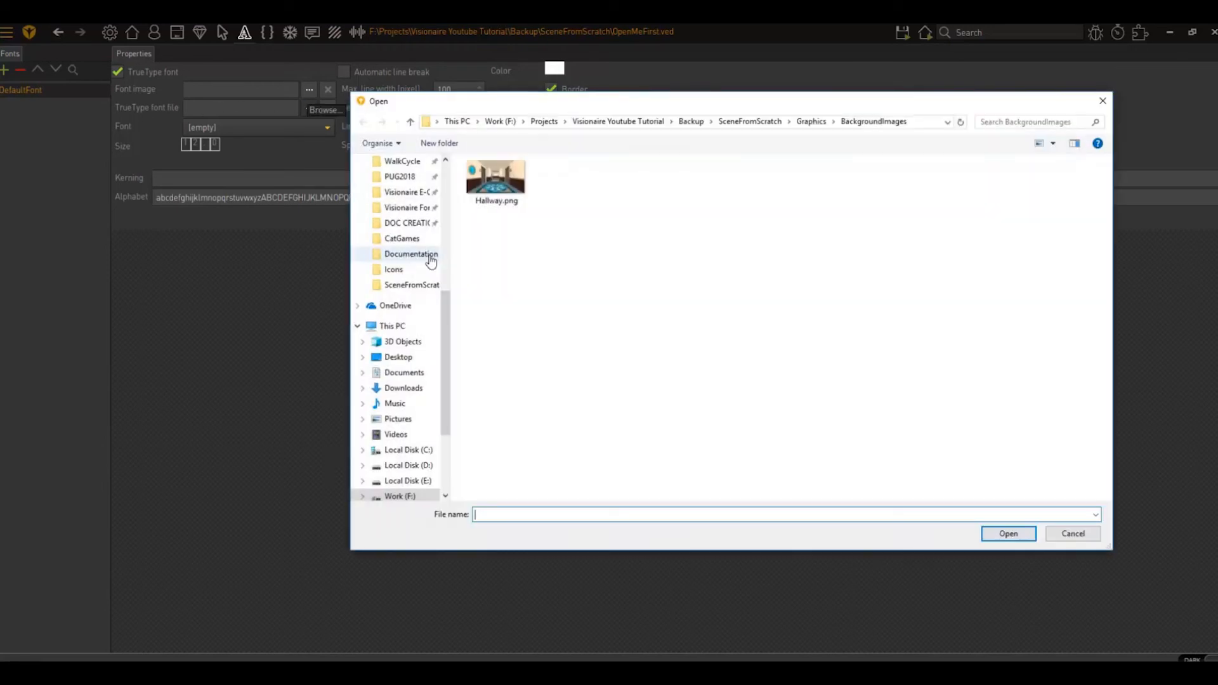
{"action": "left_click", "coordinate": [811, 122]}
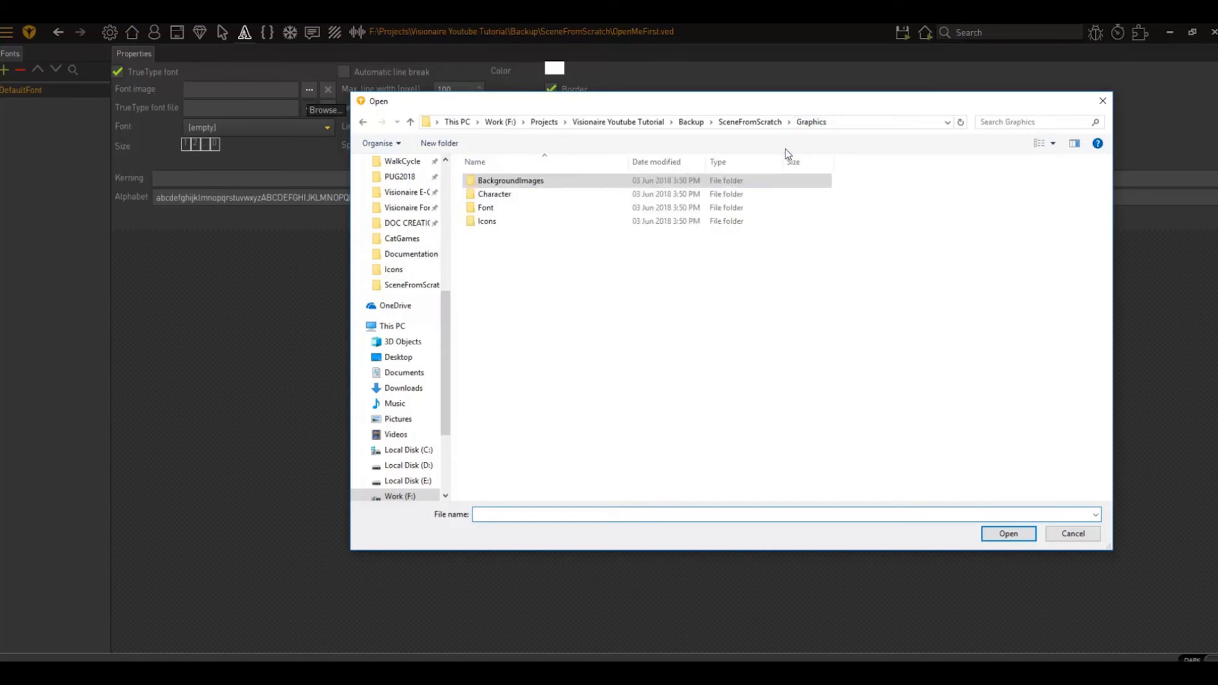
{"action": "double_click", "coordinate": [516, 208]}
{"action": "left_click", "coordinate": [515, 183]}
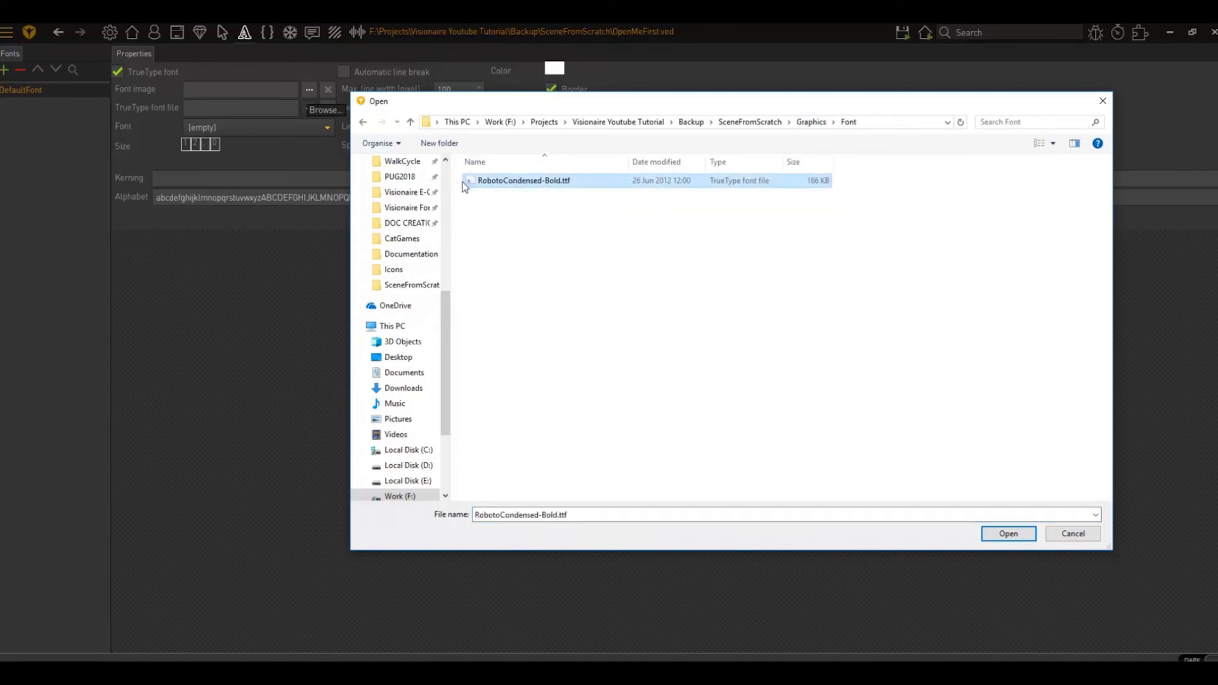
{"action": "double_click", "coordinate": [521, 183]}
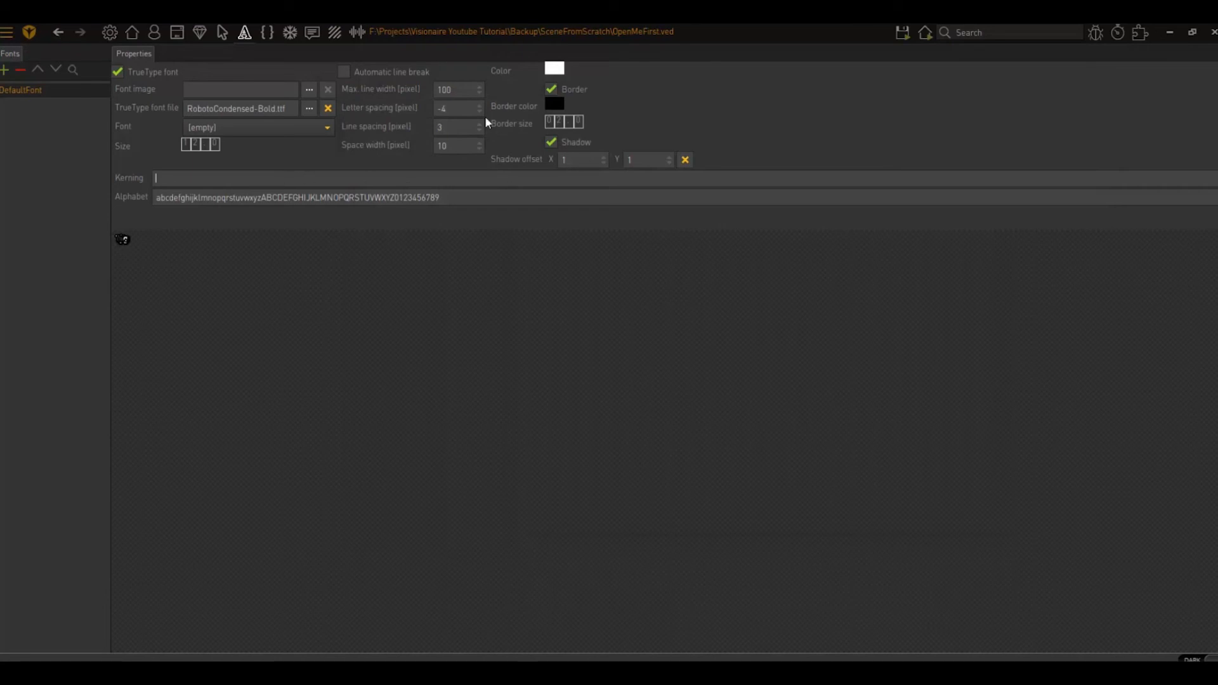
- Set DefaultFont's letter spacing to 3 pixels and increase its font size
{"action": "scroll", "coordinate": [480, 112], "scroll_direction": "up", "scroll_amount": 2}
{"action": "scroll", "coordinate": [480, 112], "scroll_direction": "up", "scroll_amount": 5}
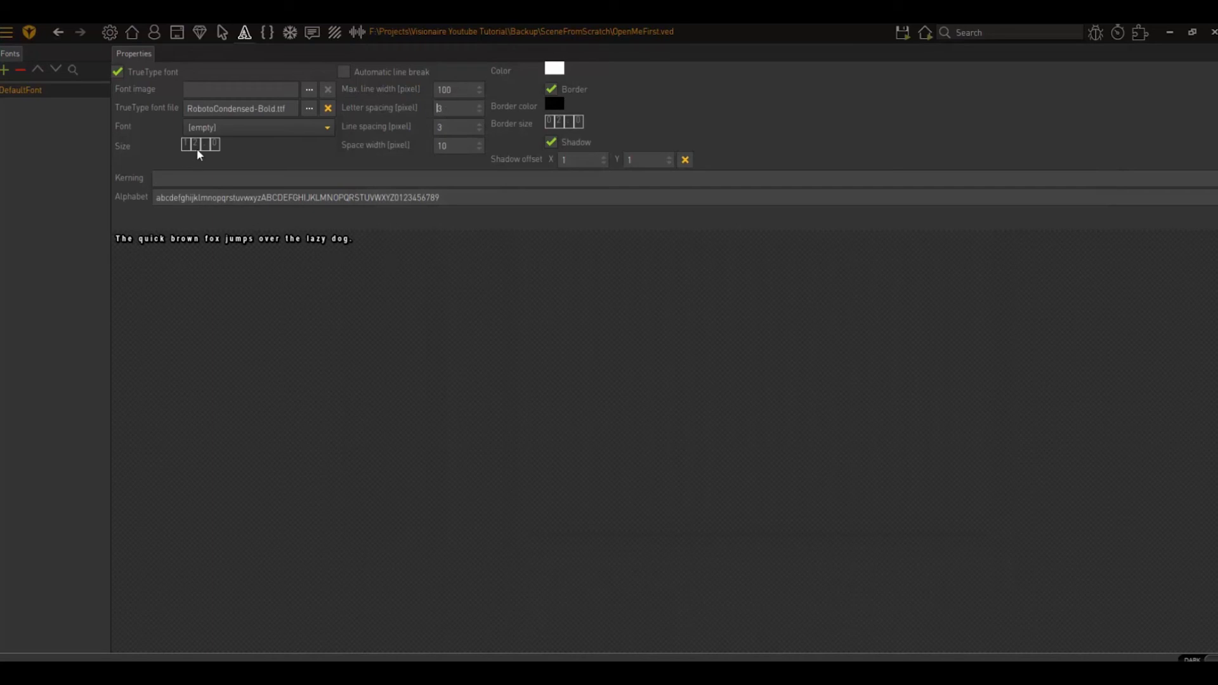
{"action": "scroll", "coordinate": [196, 145], "scroll_direction": "up", "scroll_amount": 10}
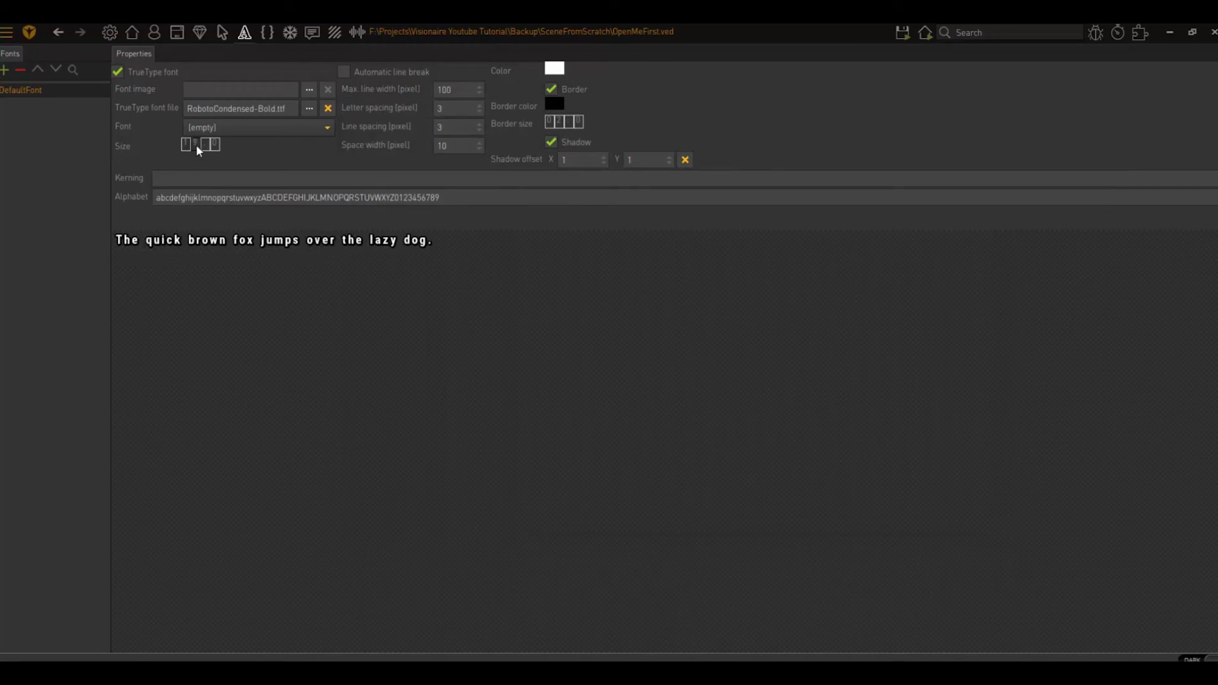
- Increase DefaultFont's font size further
{"action": "scroll", "coordinate": [196, 145], "scroll_direction": "up", "scroll_amount": 3}
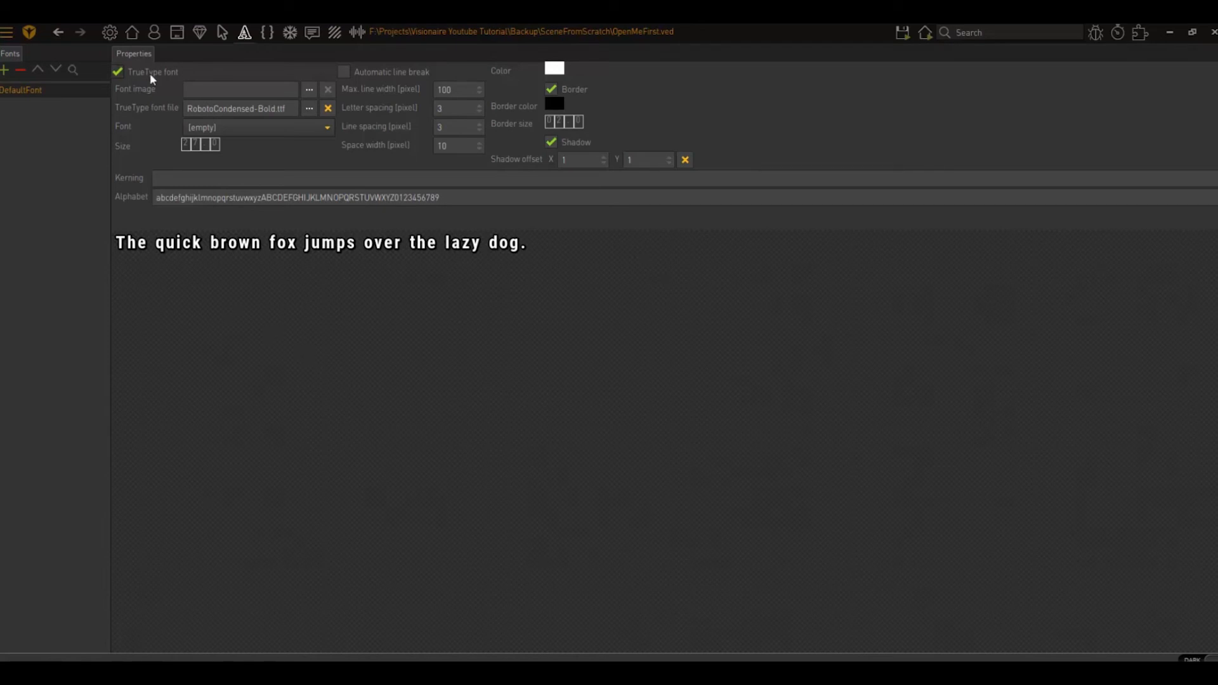
- Add a new character and name it MainCharacter
{"action": "left_click", "coordinate": [153, 33]}
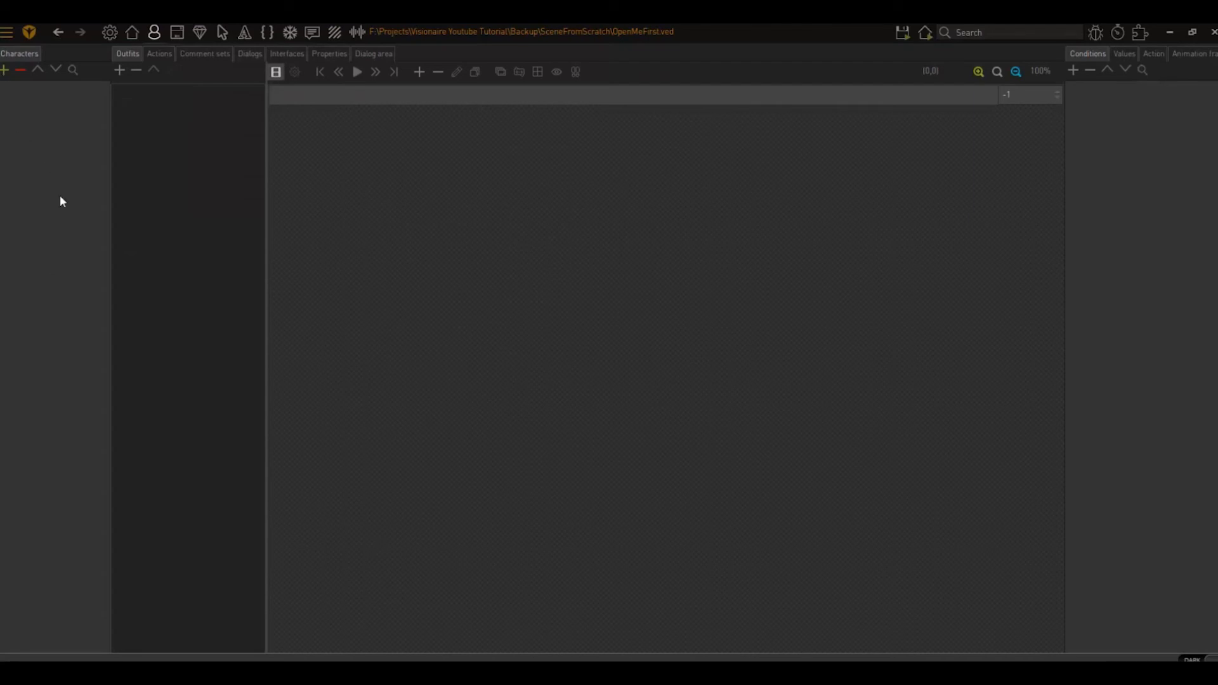
{"action": "left_click", "coordinate": [5, 70]}
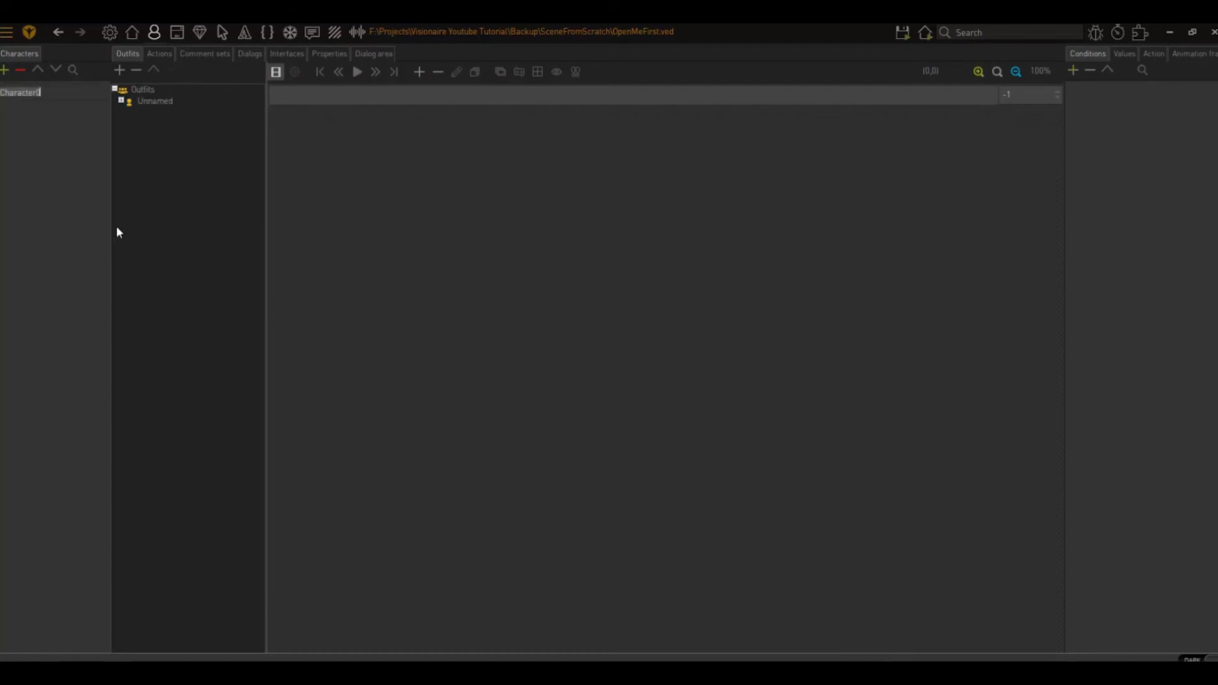
{"action": "type", "text": "inCharacter"}
{"action": "key", "text": "Return"}
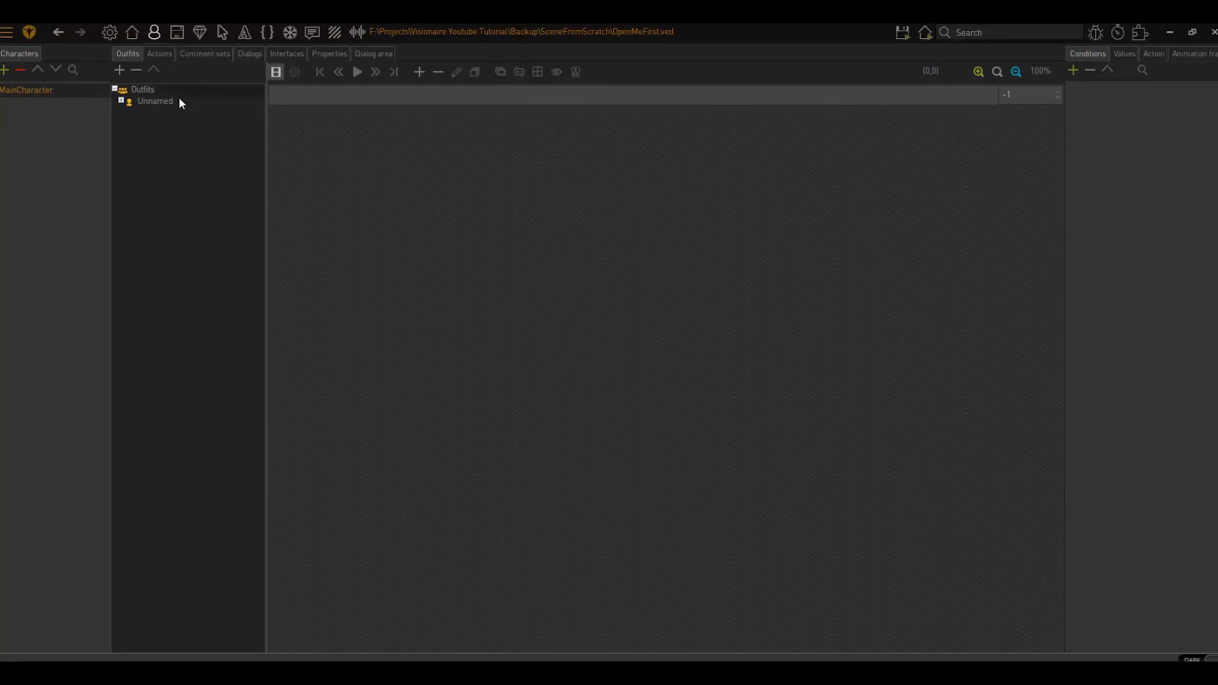
- Add Front.png from the Graphics/Character folder as a frame of the unnamed outfit's front walk animation
{"action": "left_click", "coordinate": [121, 101]}
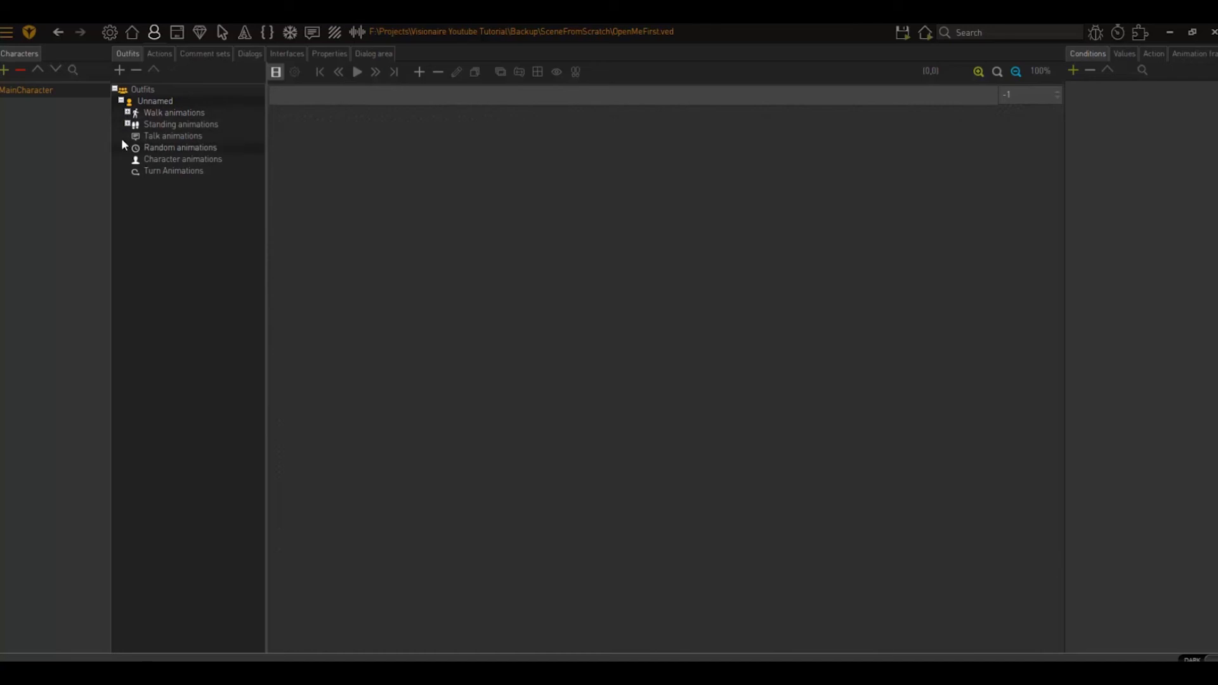
{"action": "left_click", "coordinate": [127, 113]}
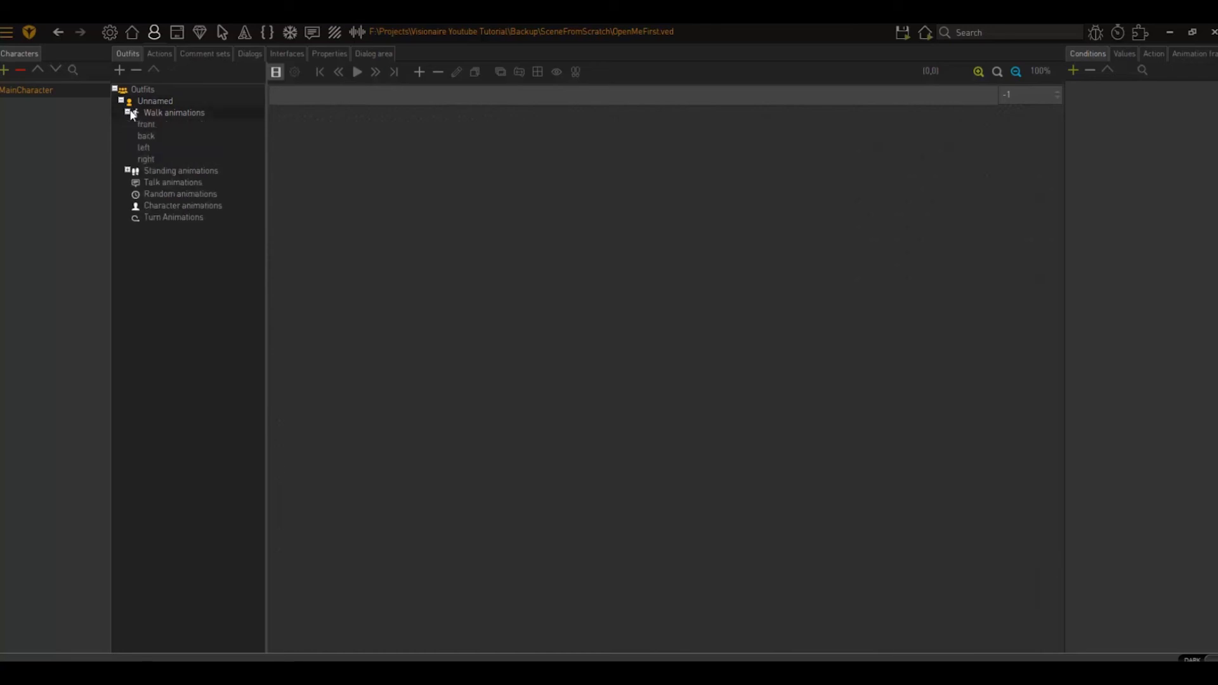
{"action": "left_click", "coordinate": [127, 170]}
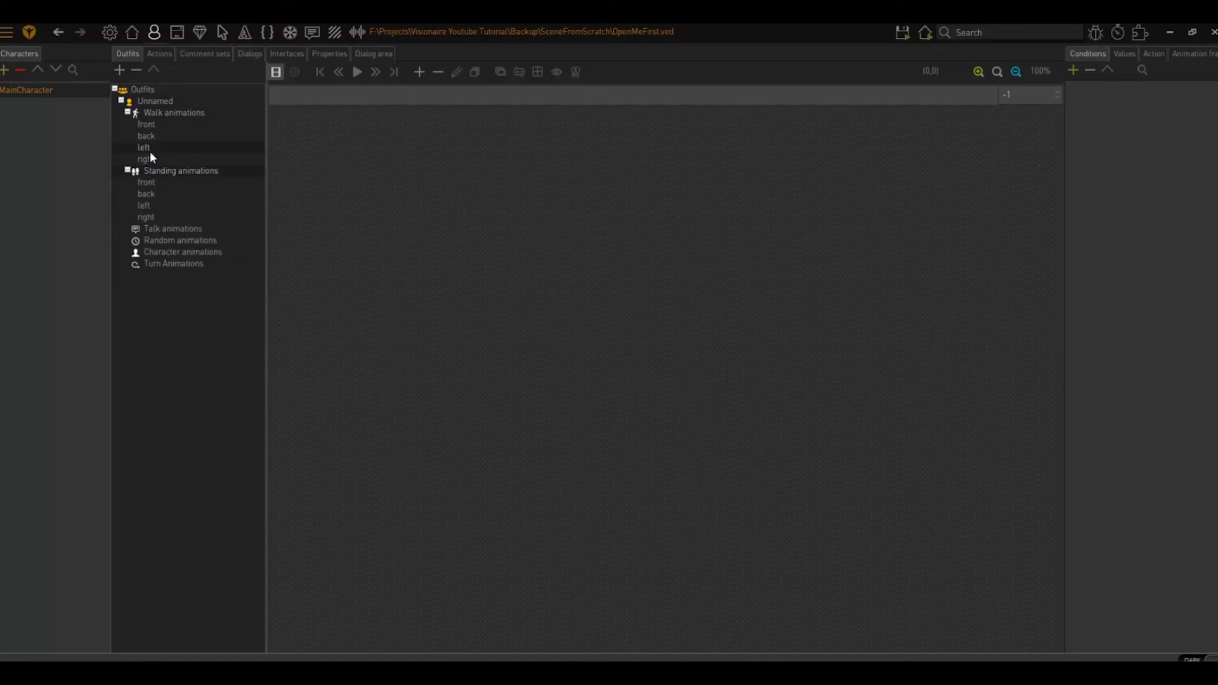
{"action": "left_click", "coordinate": [175, 125]}
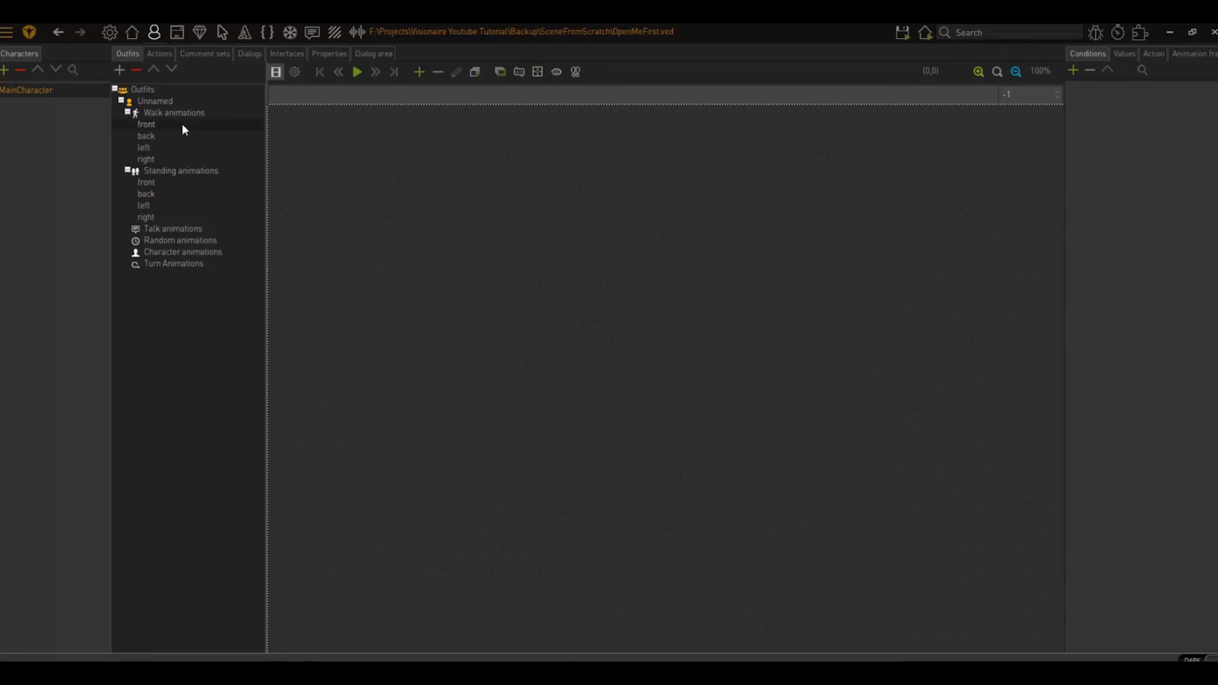
{"action": "left_click", "coordinate": [419, 72]}
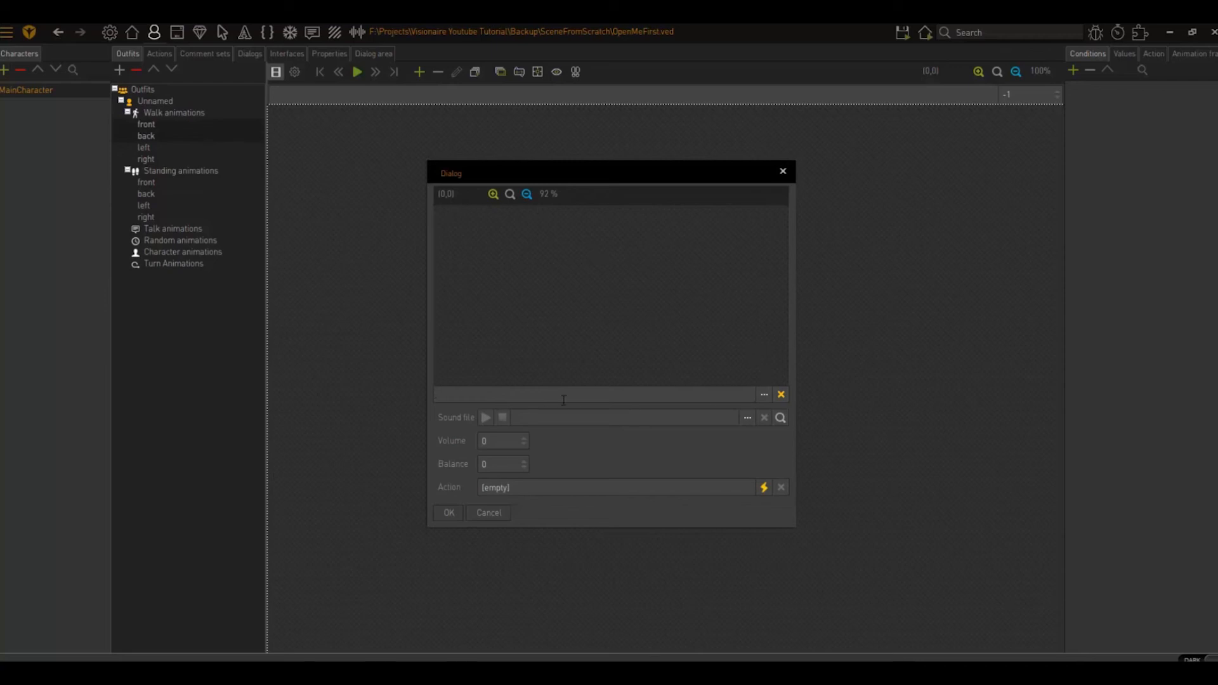
{"action": "left_click", "coordinate": [763, 394]}
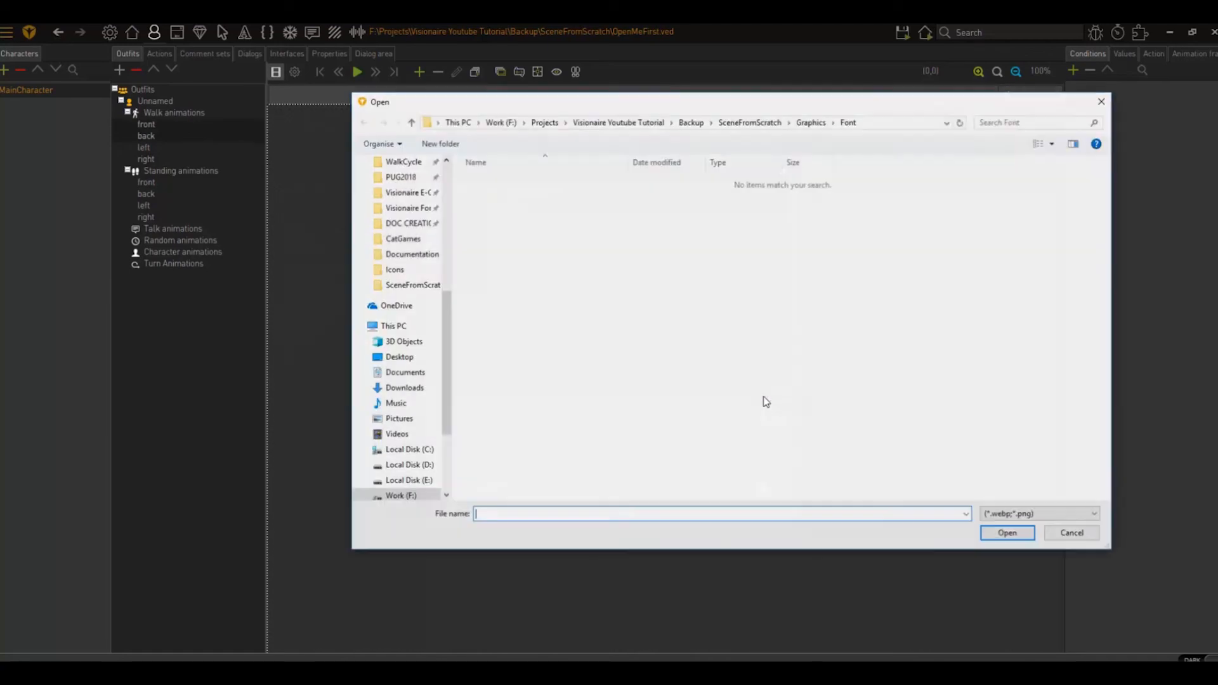
{"action": "left_click", "coordinate": [809, 125]}
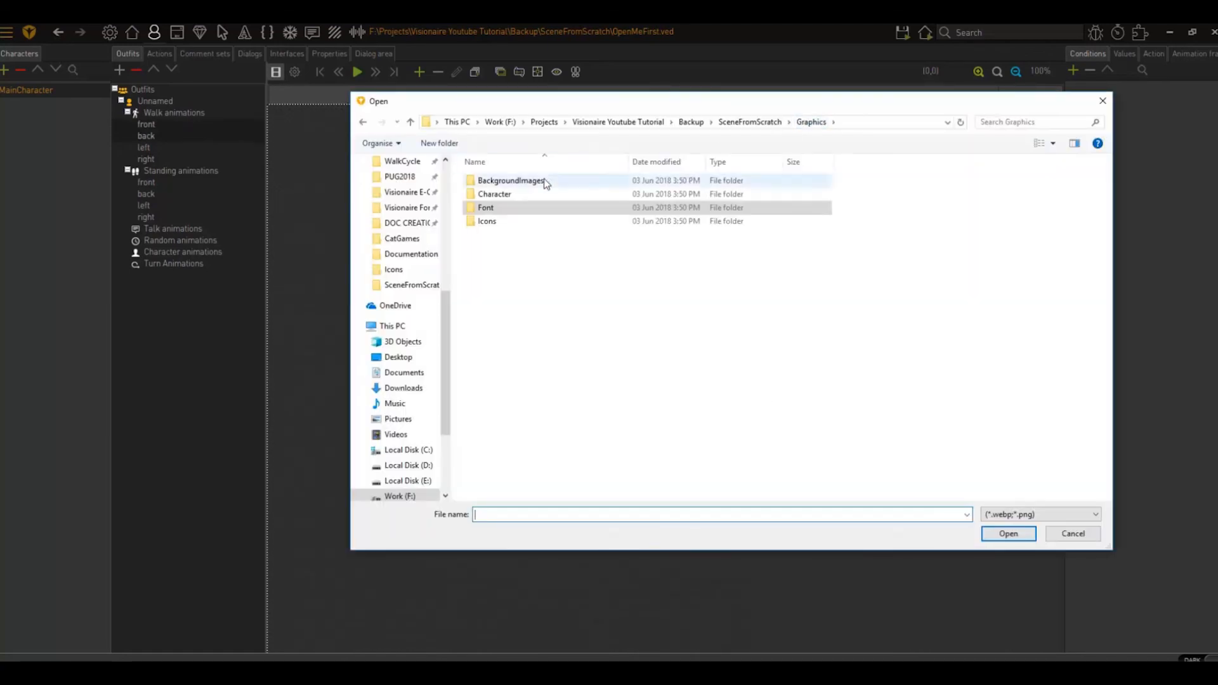
{"action": "double_click", "coordinate": [494, 193]}
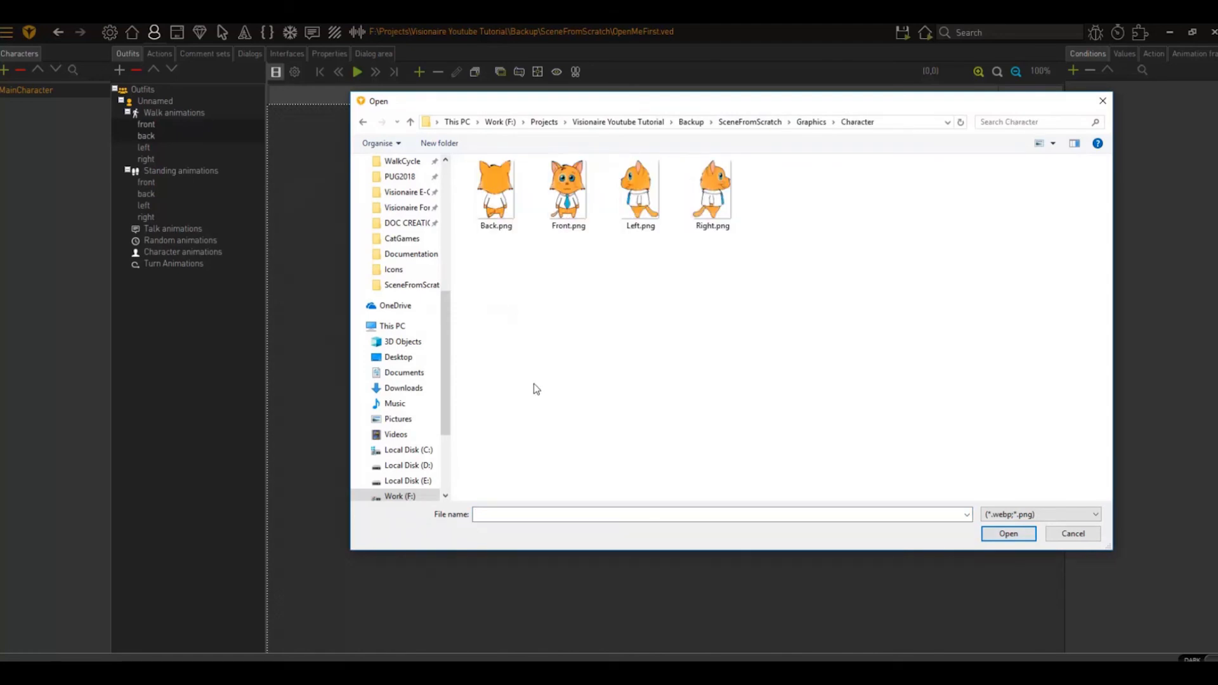
{"action": "left_click", "coordinate": [558, 205]}
{"action": "left_click", "coordinate": [1007, 534]}
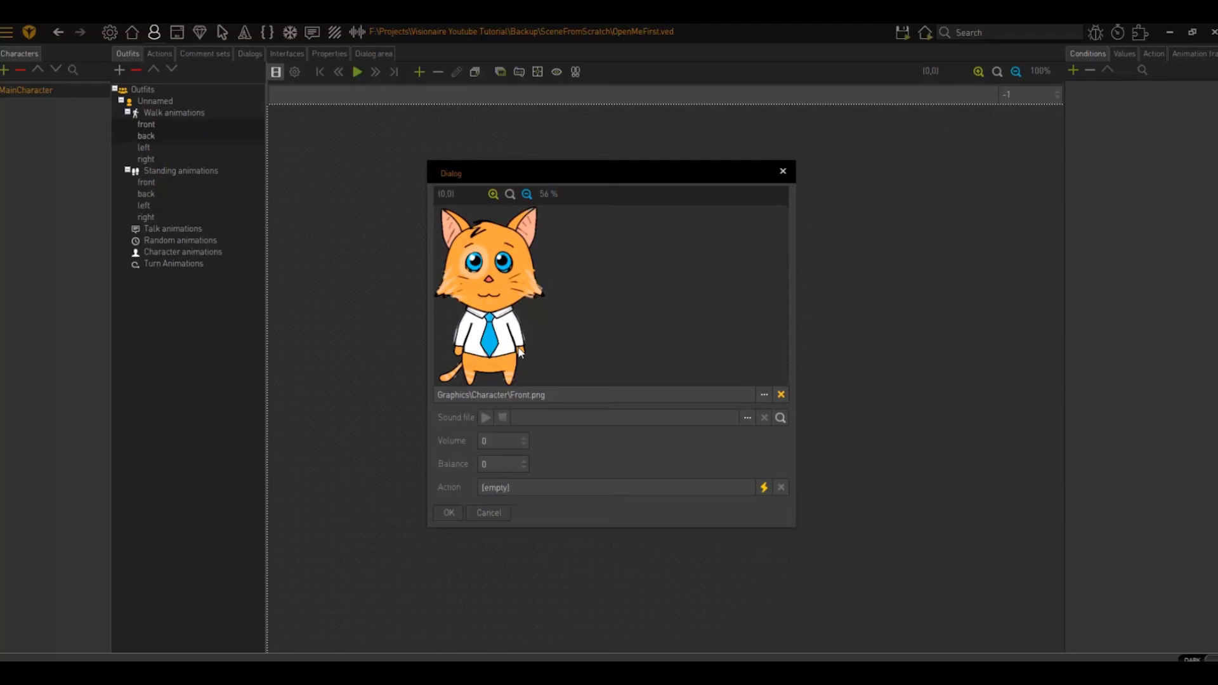
{"action": "left_click", "coordinate": [452, 514]}
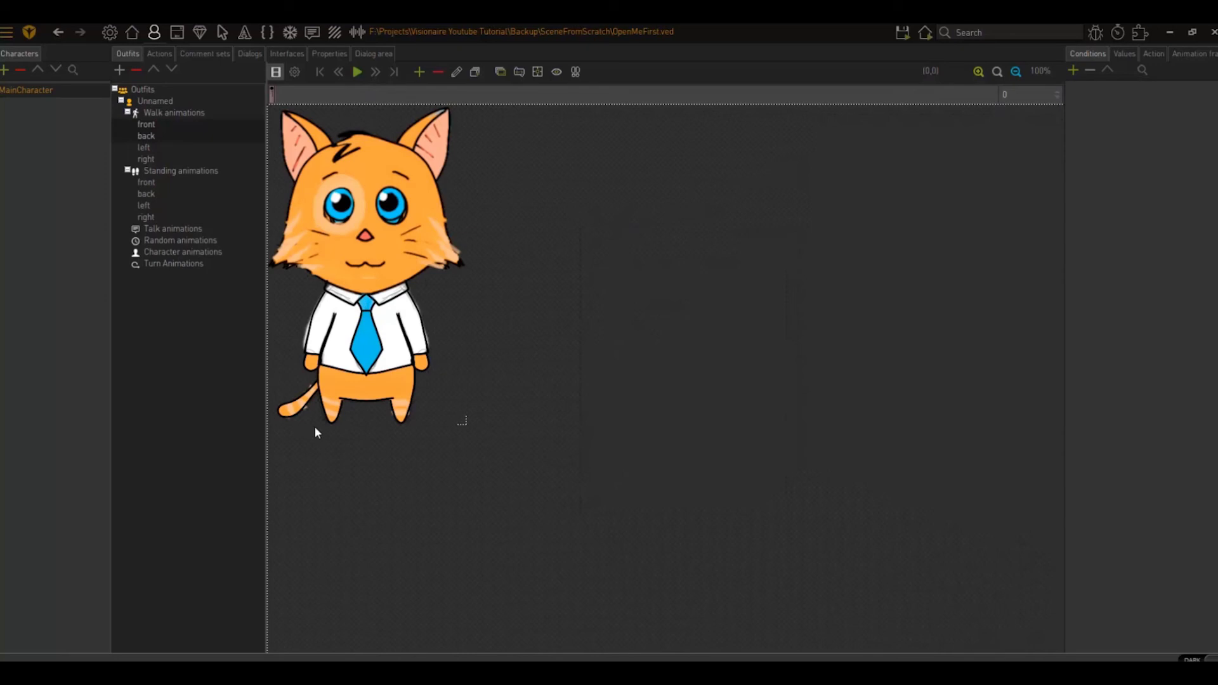
- Set the front walk animation's center point between the character's feet, at about (153, 494)
{"action": "left_click", "coordinate": [538, 72]}
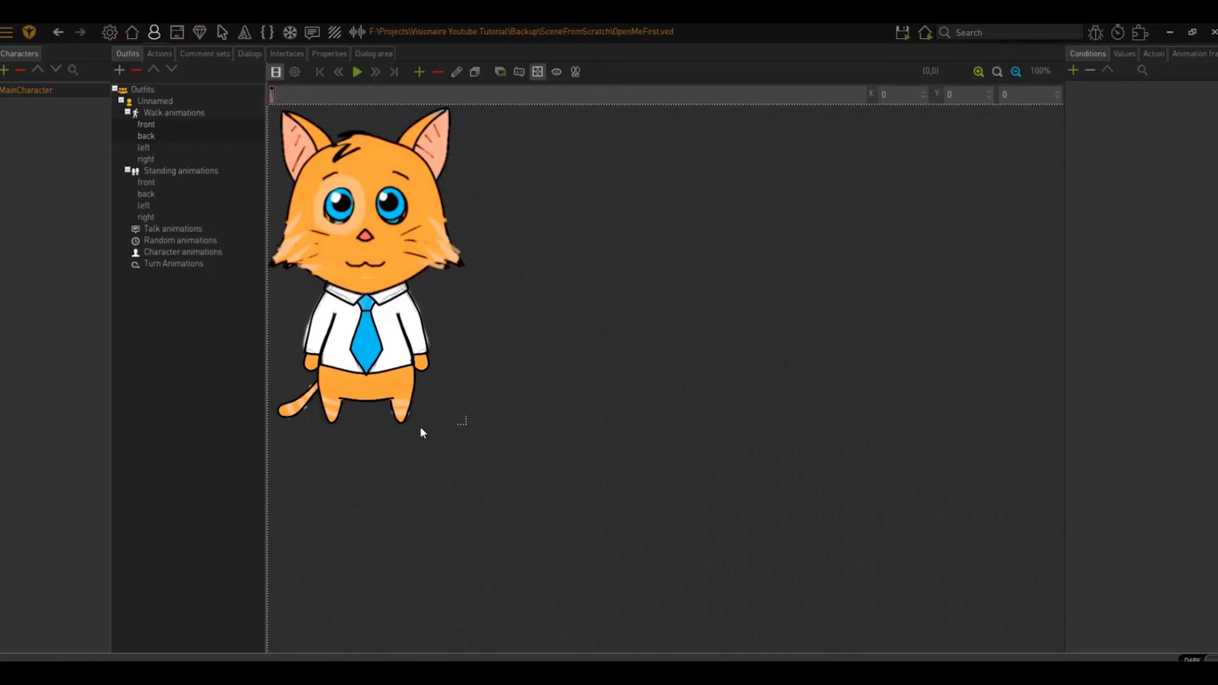
{"action": "left_click", "coordinate": [366, 423]}
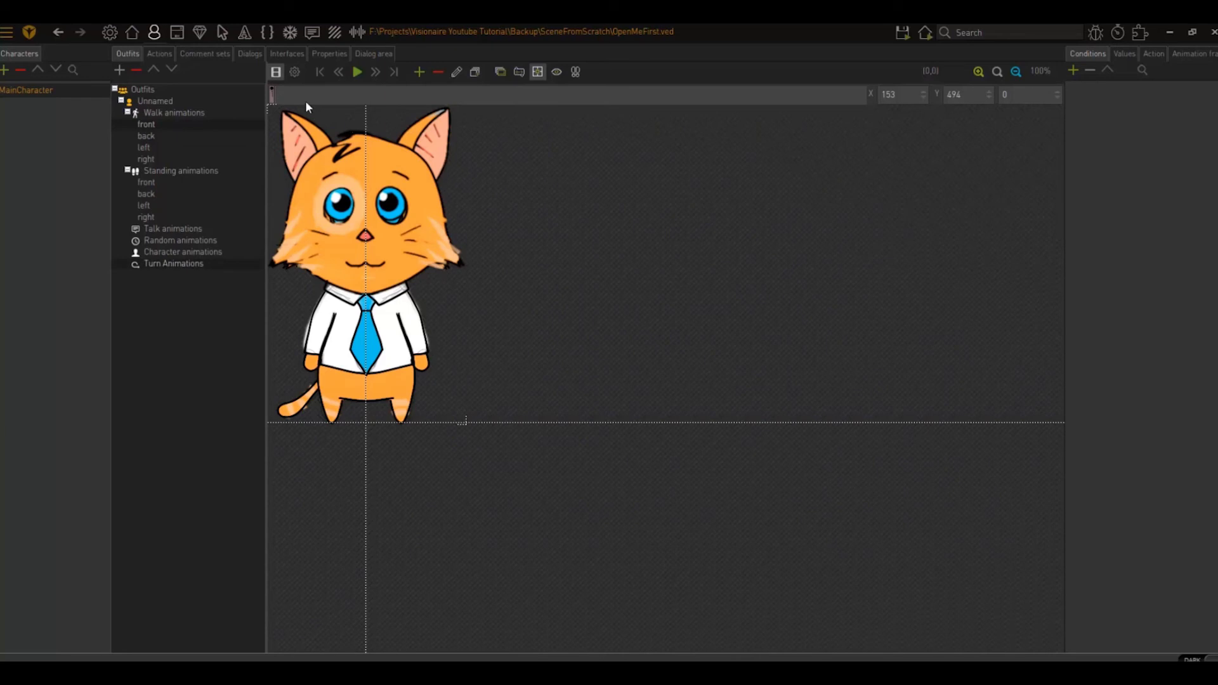
- Try out Back.png as a second frame of the front walk animation, switching between both frames, and remove it again
{"action": "left_click", "coordinate": [419, 71]}
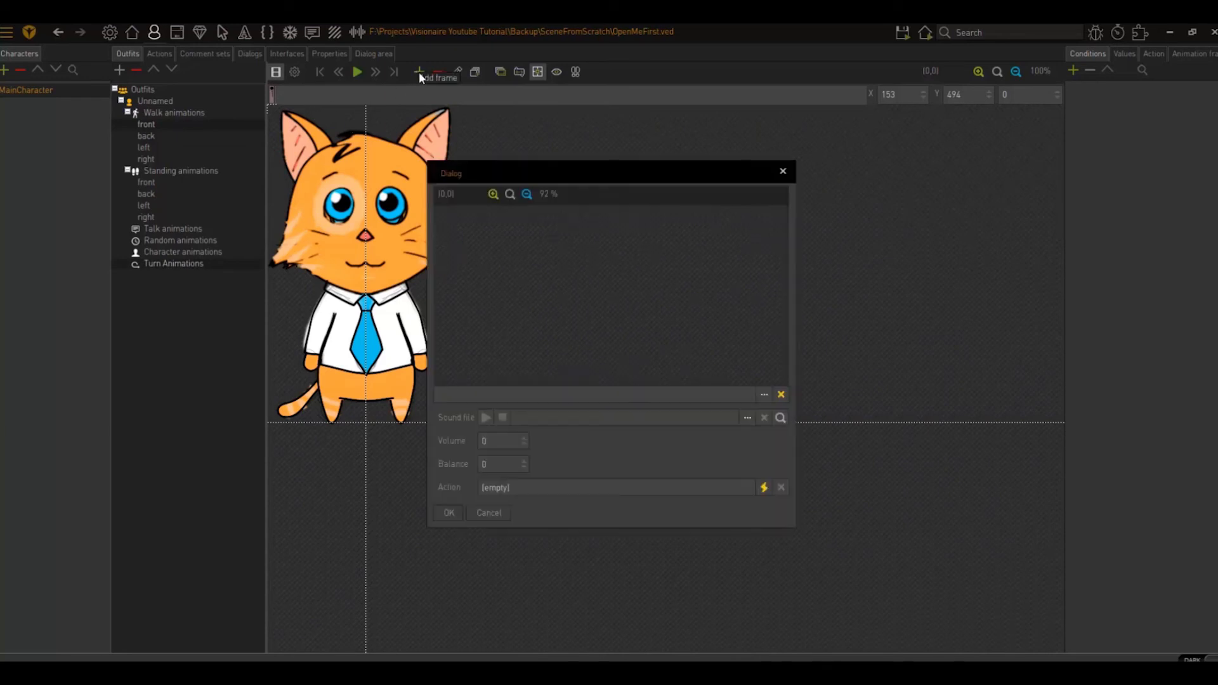
{"action": "left_click", "coordinate": [764, 395]}
{"action": "double_click", "coordinate": [497, 187]}
{"action": "left_click", "coordinate": [448, 513]}
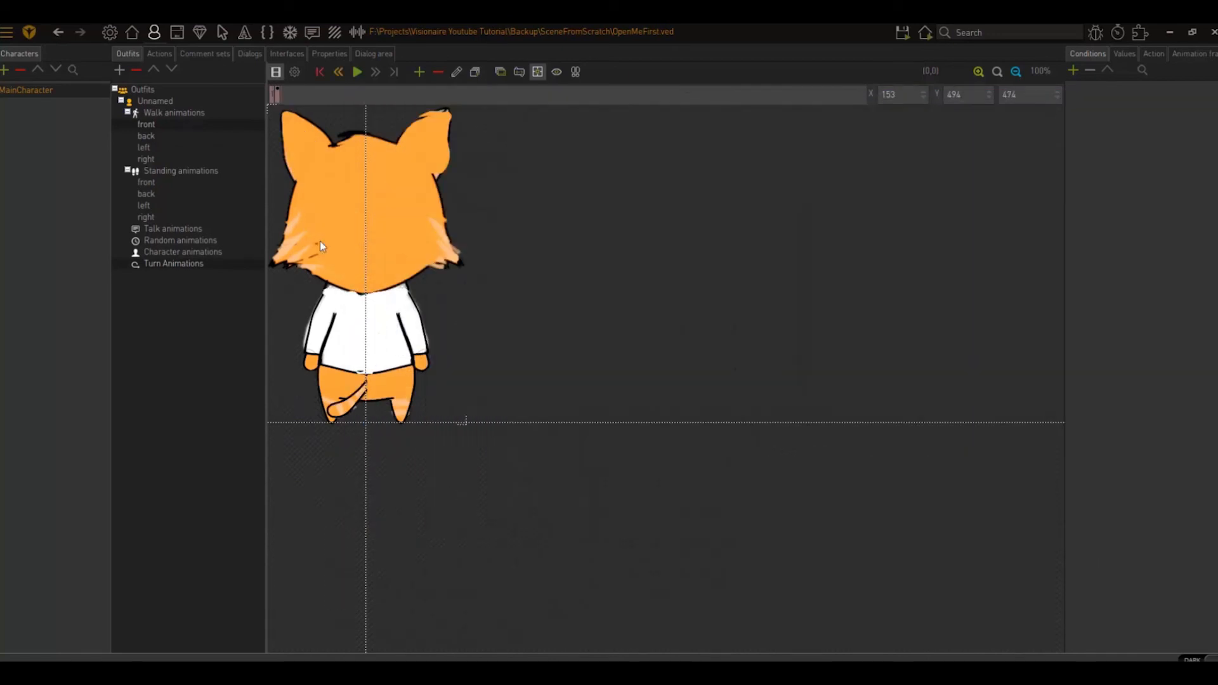
{"action": "left_click", "coordinate": [274, 95]}
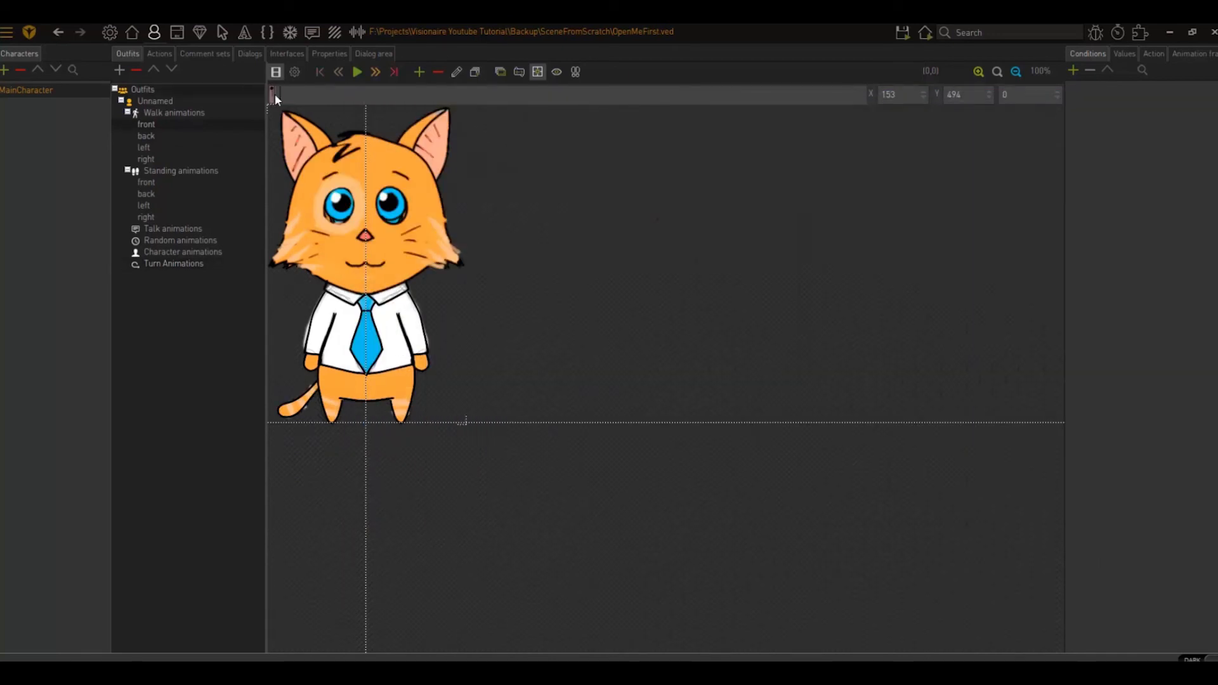
{"action": "left_click", "coordinate": [277, 95]}
{"action": "left_click", "coordinate": [272, 95]}
{"action": "left_click", "coordinate": [276, 96]}
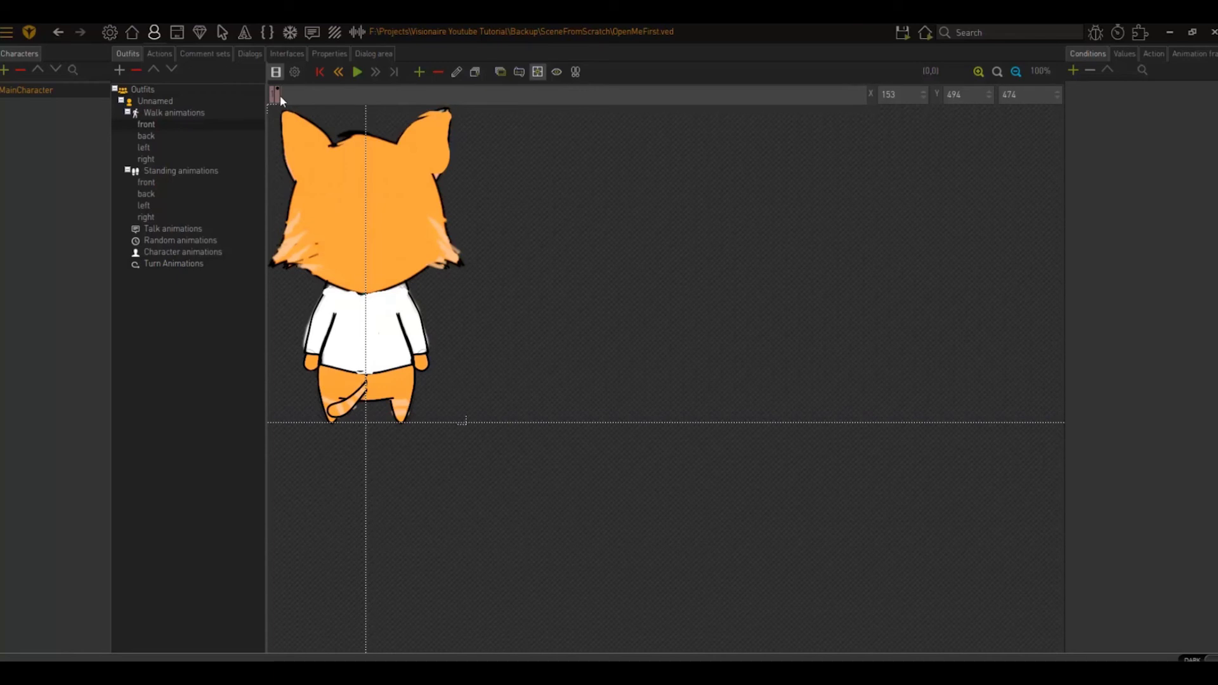
{"action": "left_click", "coordinate": [438, 72]}
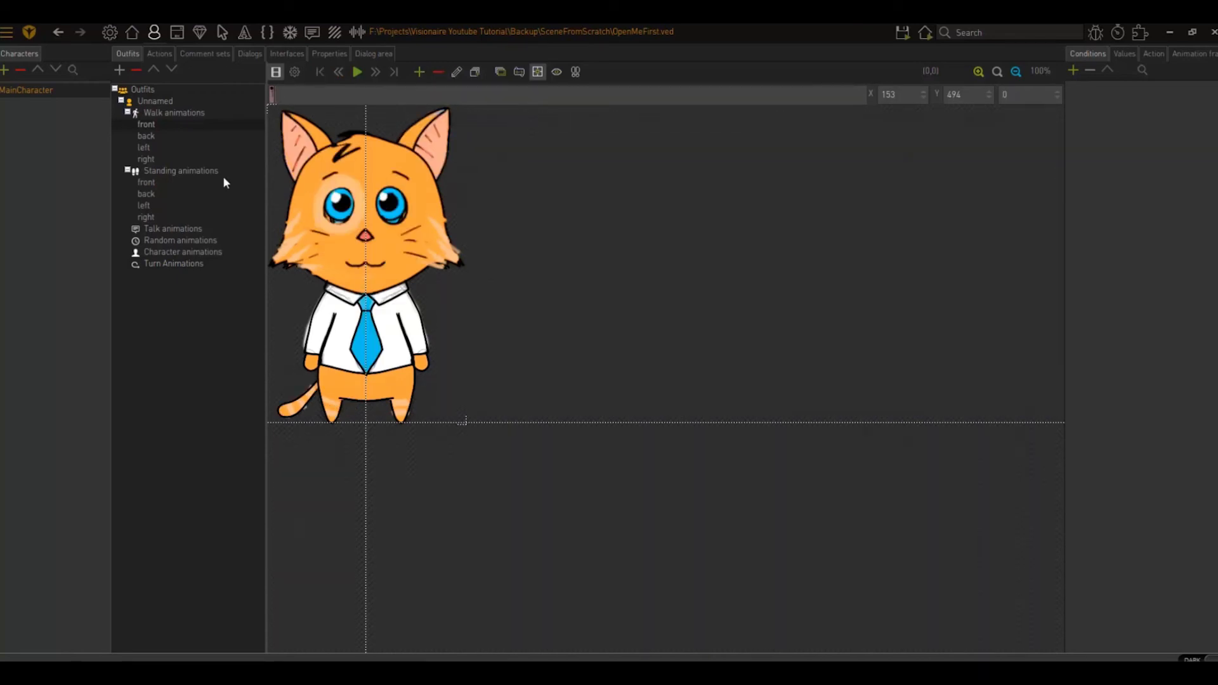
- Add Front.png to the front standing animation and place its center point between the character's feet
{"action": "left_click", "coordinate": [150, 182]}
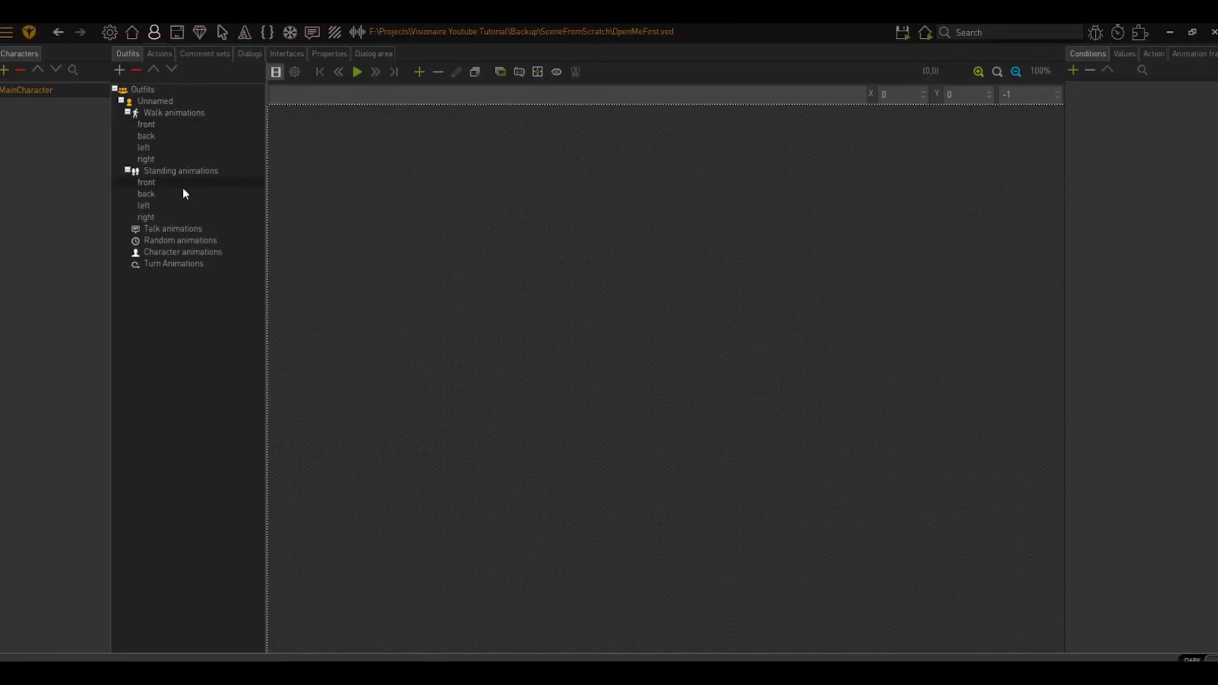
{"action": "left_click", "coordinate": [418, 72]}
{"action": "left_click", "coordinate": [765, 394]}
{"action": "double_click", "coordinate": [565, 190]}
{"action": "left_click", "coordinate": [448, 513]}
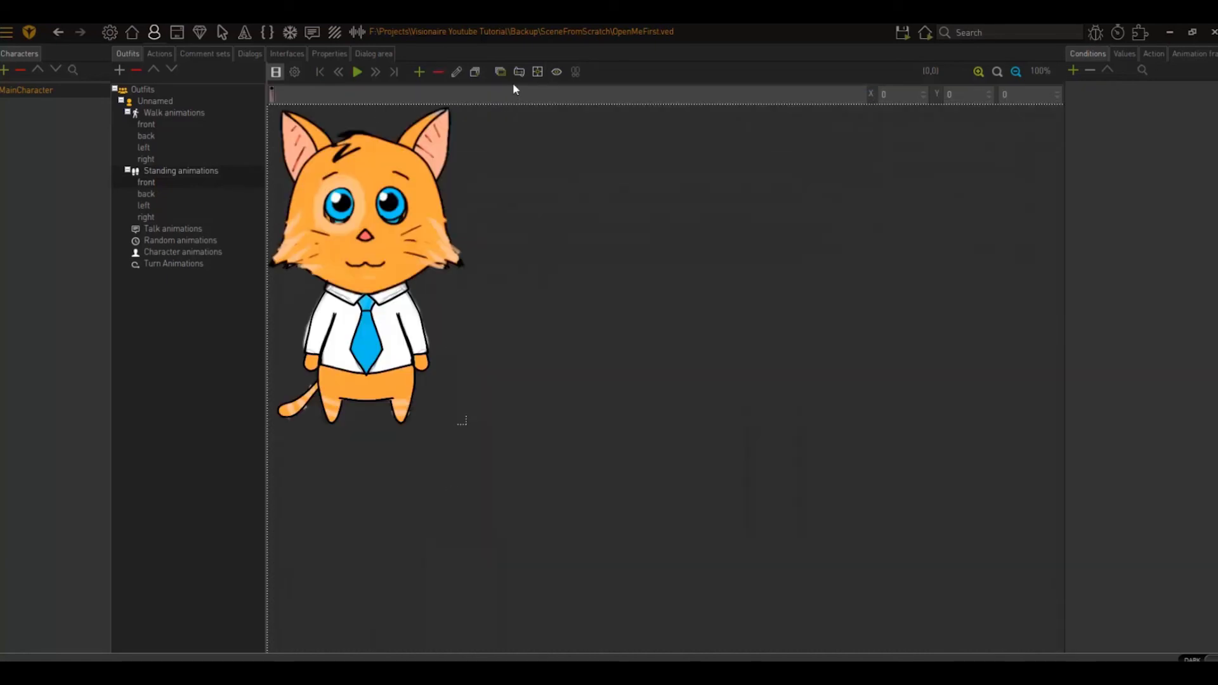
{"action": "left_click", "coordinate": [366, 421]}
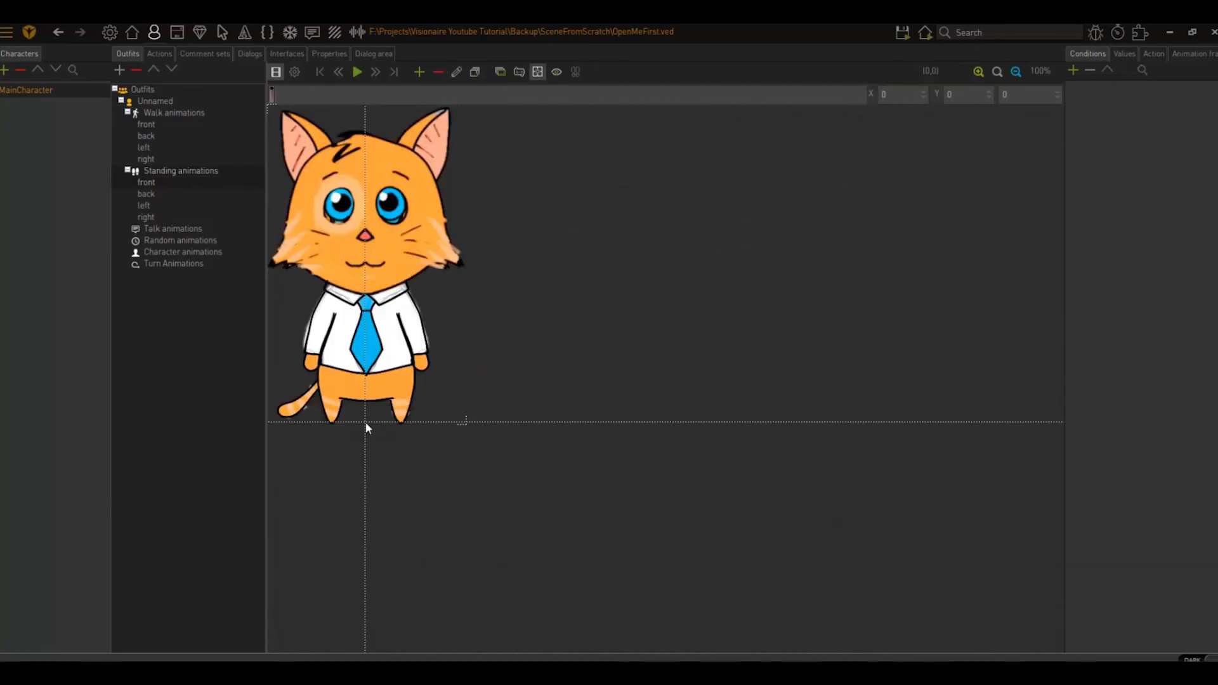
- Add Back.png to the back walk animation and place its center point between the character's feet
{"action": "left_click", "coordinate": [148, 139]}
{"action": "left_click", "coordinate": [420, 72]}
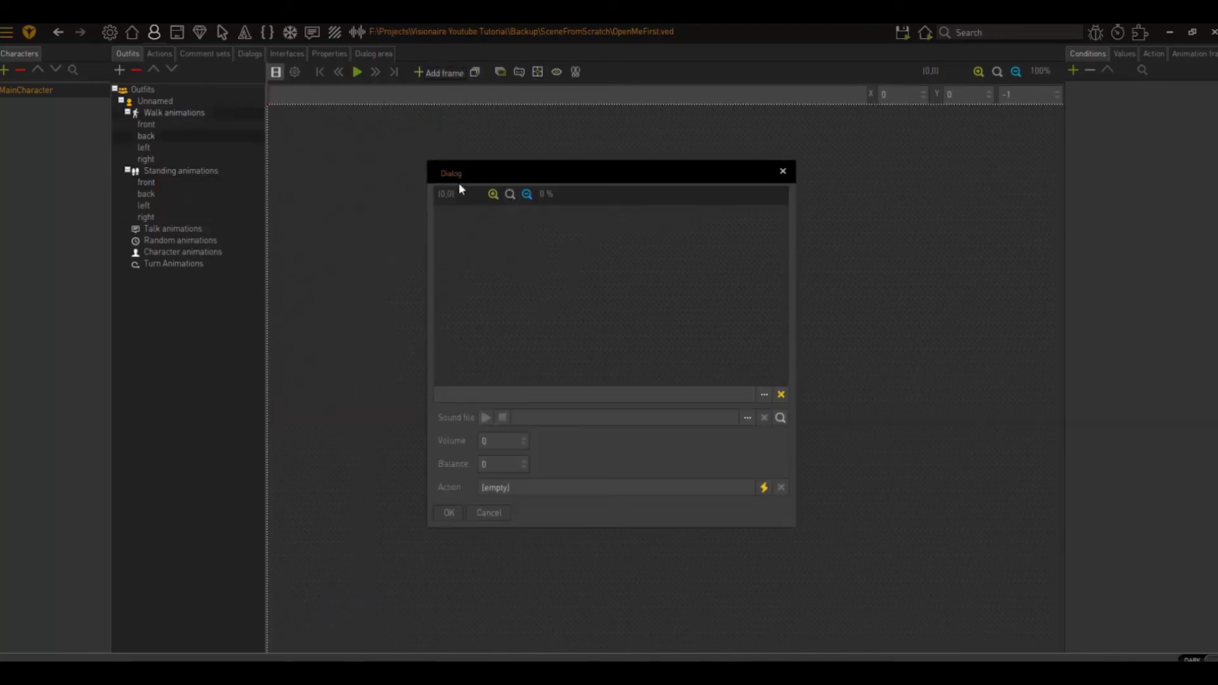
{"action": "left_click", "coordinate": [763, 394]}
{"action": "double_click", "coordinate": [489, 202]}
{"action": "left_click", "coordinate": [447, 511]}
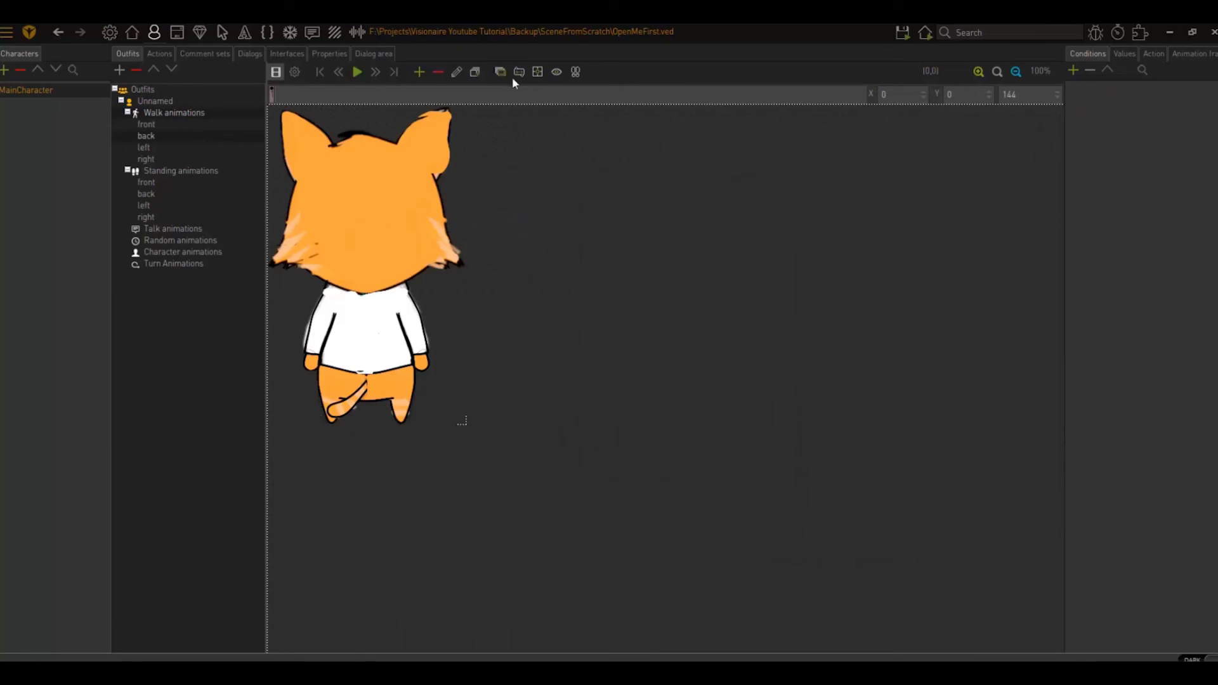
{"action": "left_click", "coordinate": [365, 425]}
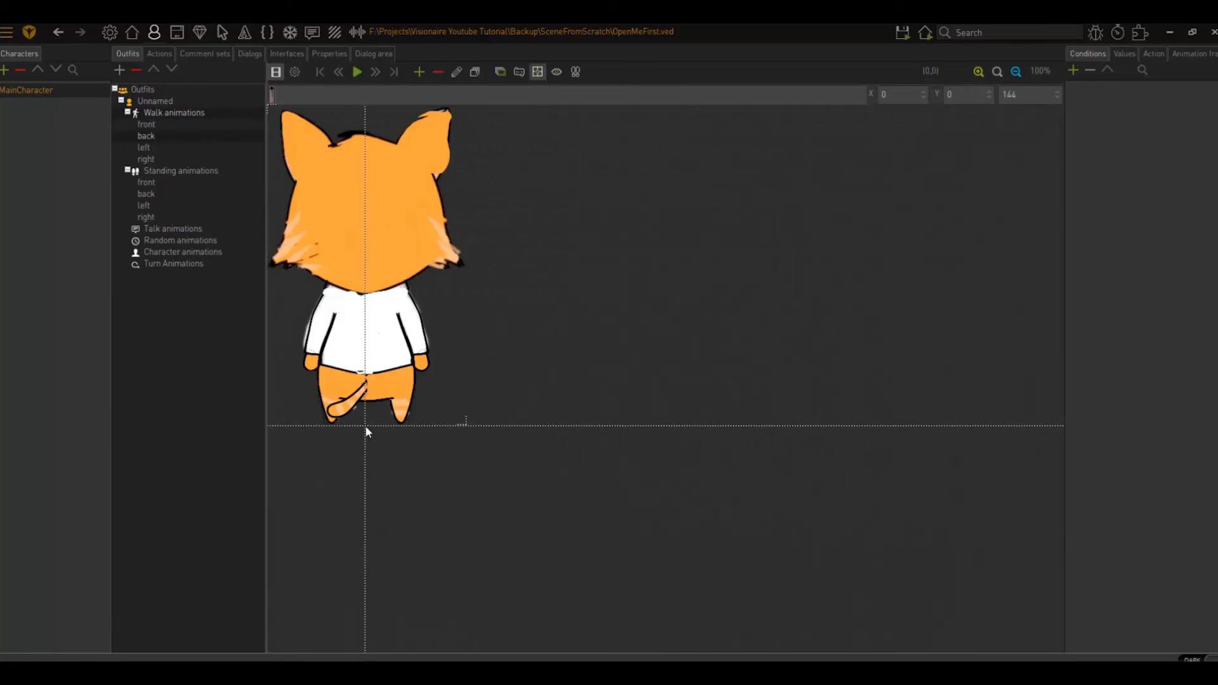
- Add Back.png to the back standing animation and place its center point between the character's feet
{"action": "left_click", "coordinate": [438, 71]}
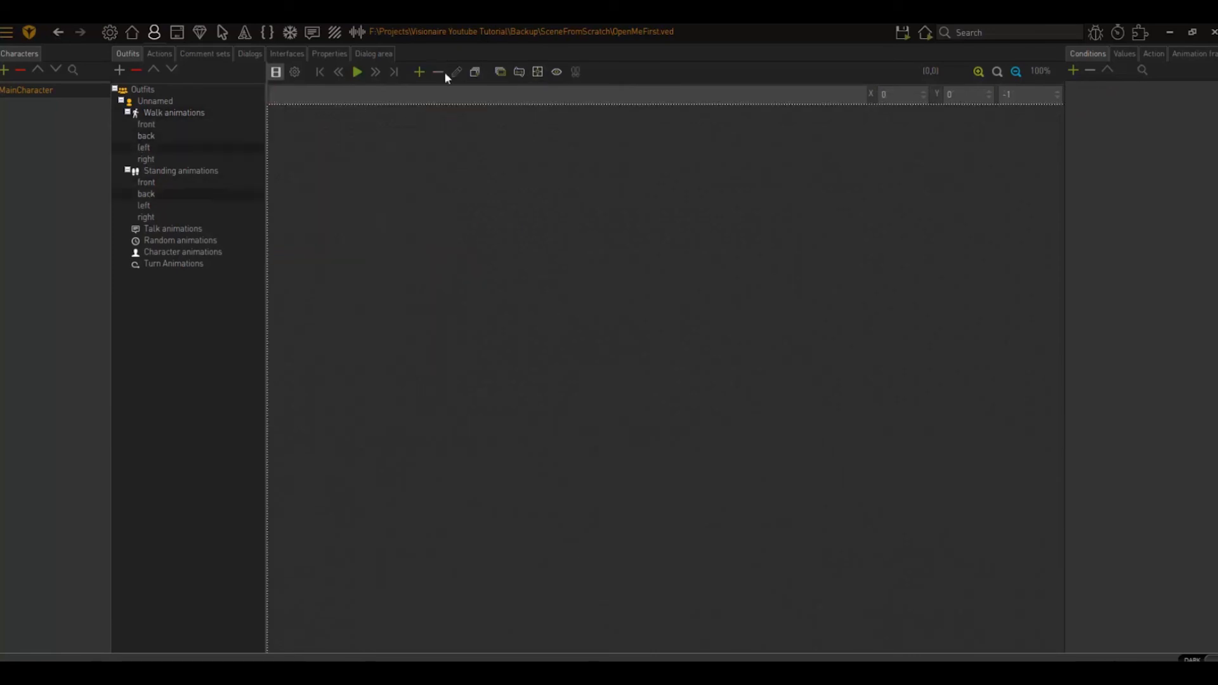
{"action": "left_click", "coordinate": [419, 71]}
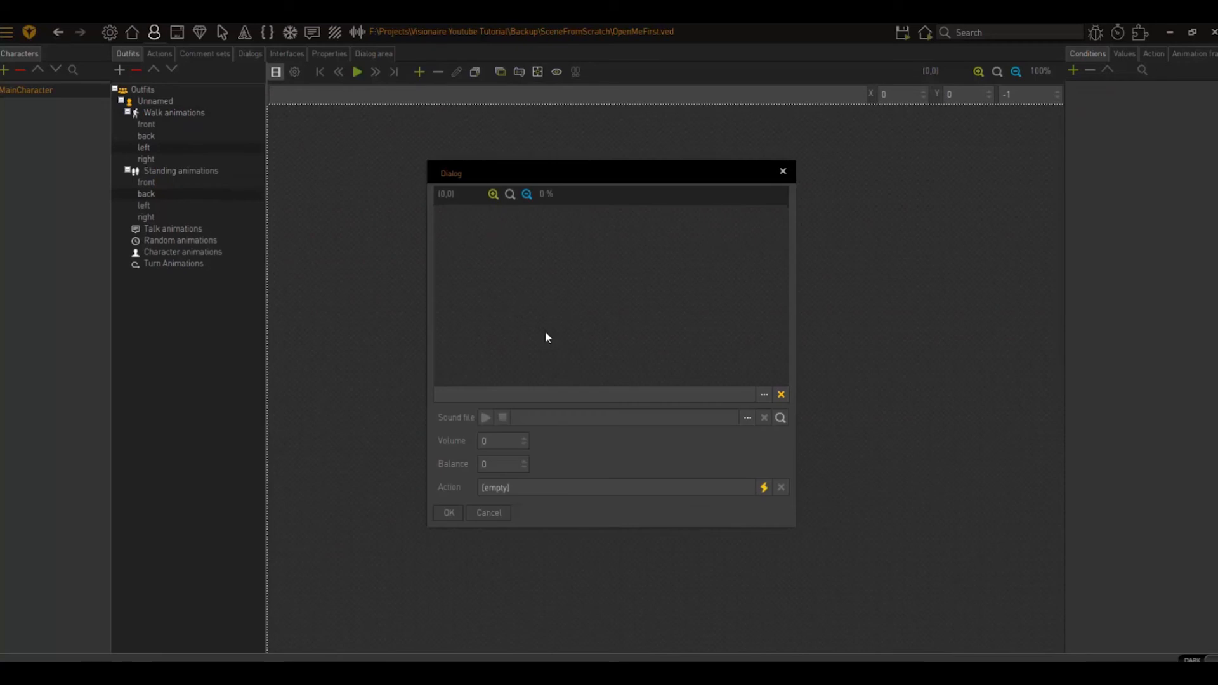
{"action": "left_click", "coordinate": [770, 397]}
{"action": "double_click", "coordinate": [496, 191]}
{"action": "left_click", "coordinate": [445, 513]}
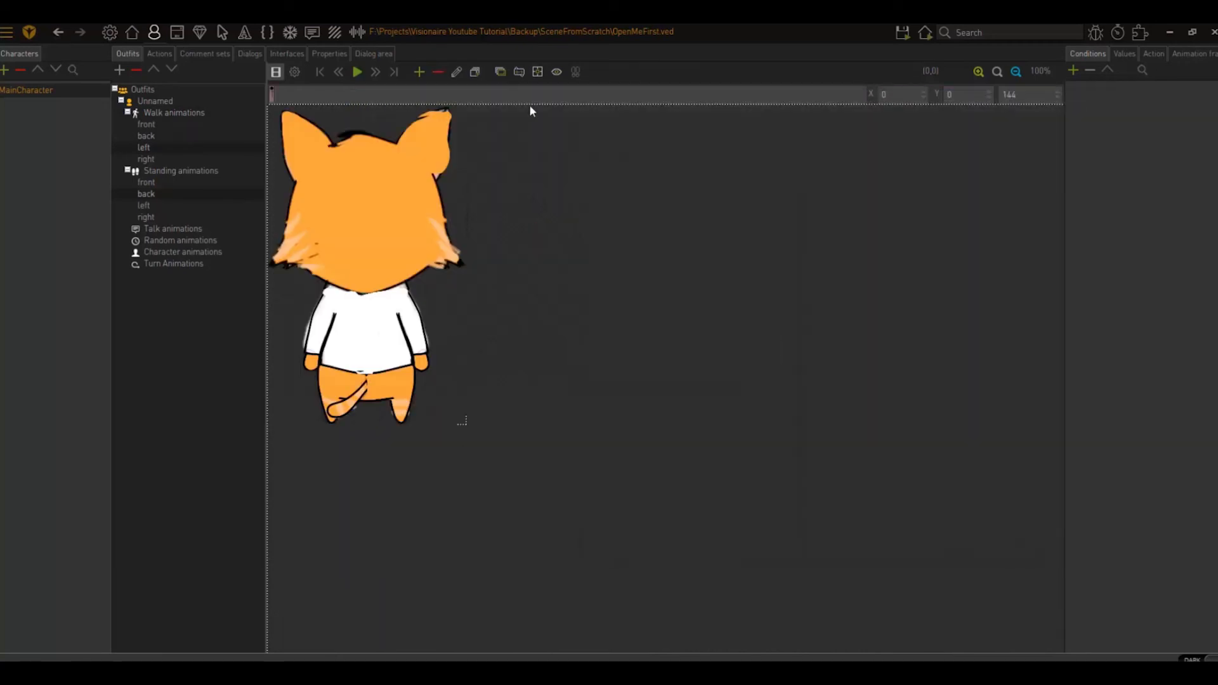
{"action": "left_click", "coordinate": [538, 73]}
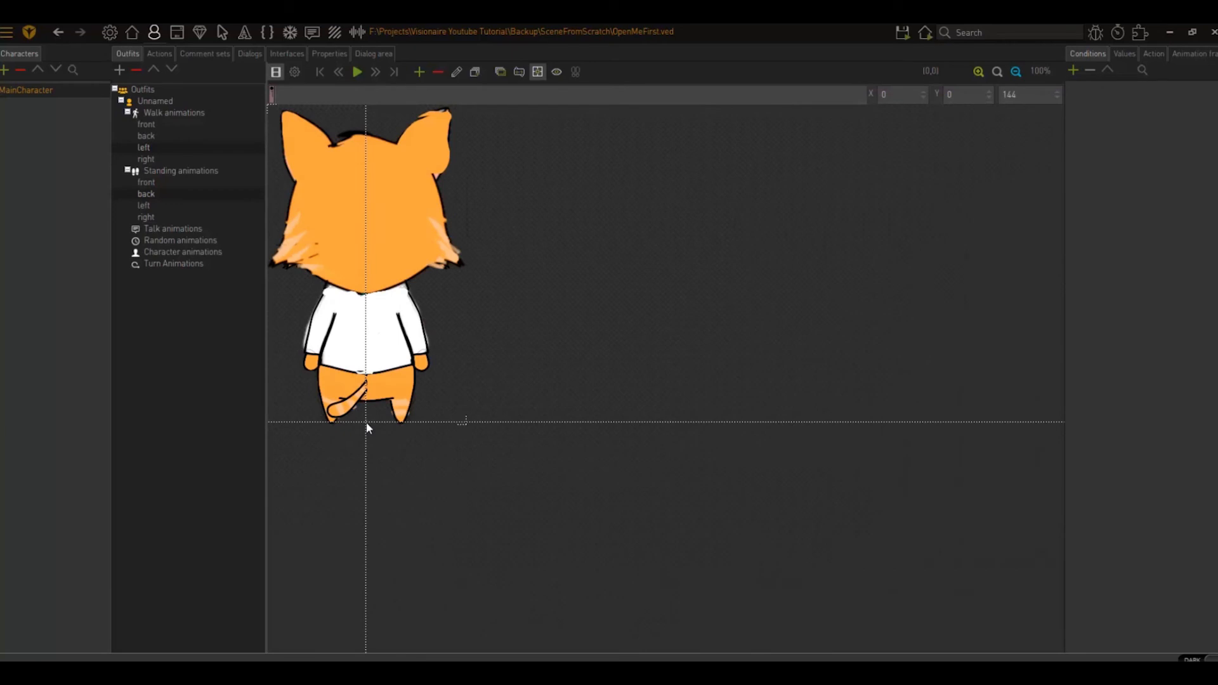
- Add Left.png to the left walk animation and set its center point at the feet, at about (143, 499)
{"action": "left_click", "coordinate": [179, 136]}
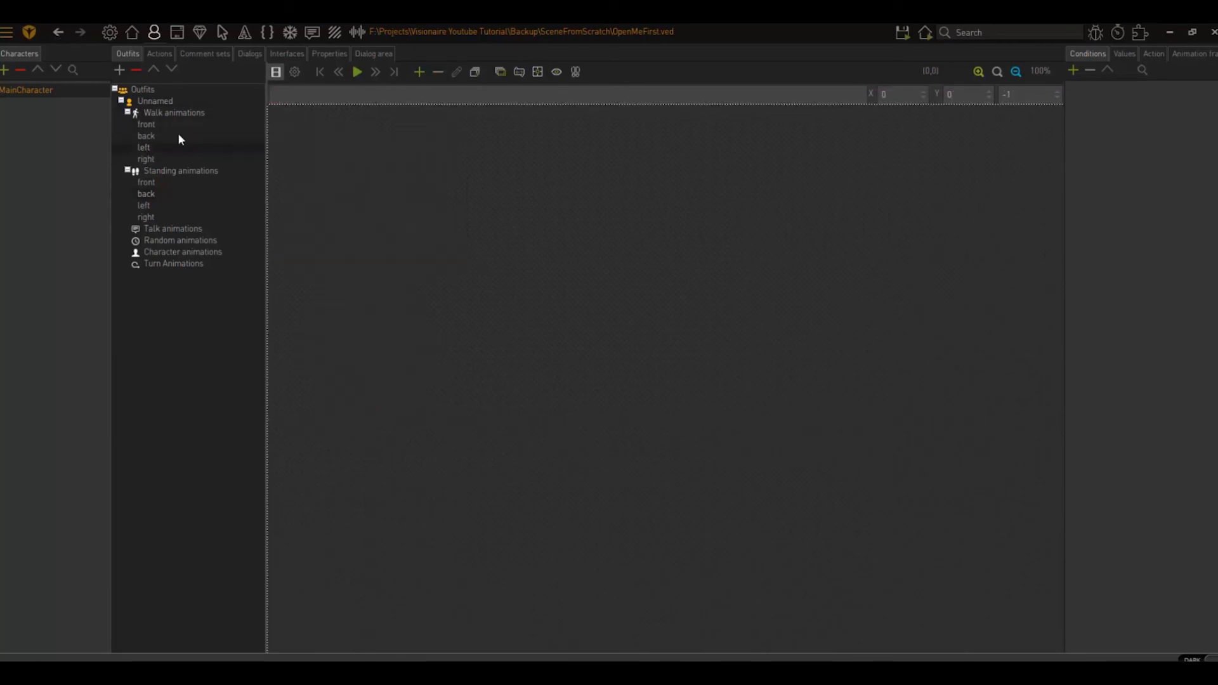
{"action": "left_click", "coordinate": [413, 72]}
{"action": "left_click", "coordinate": [764, 395]}
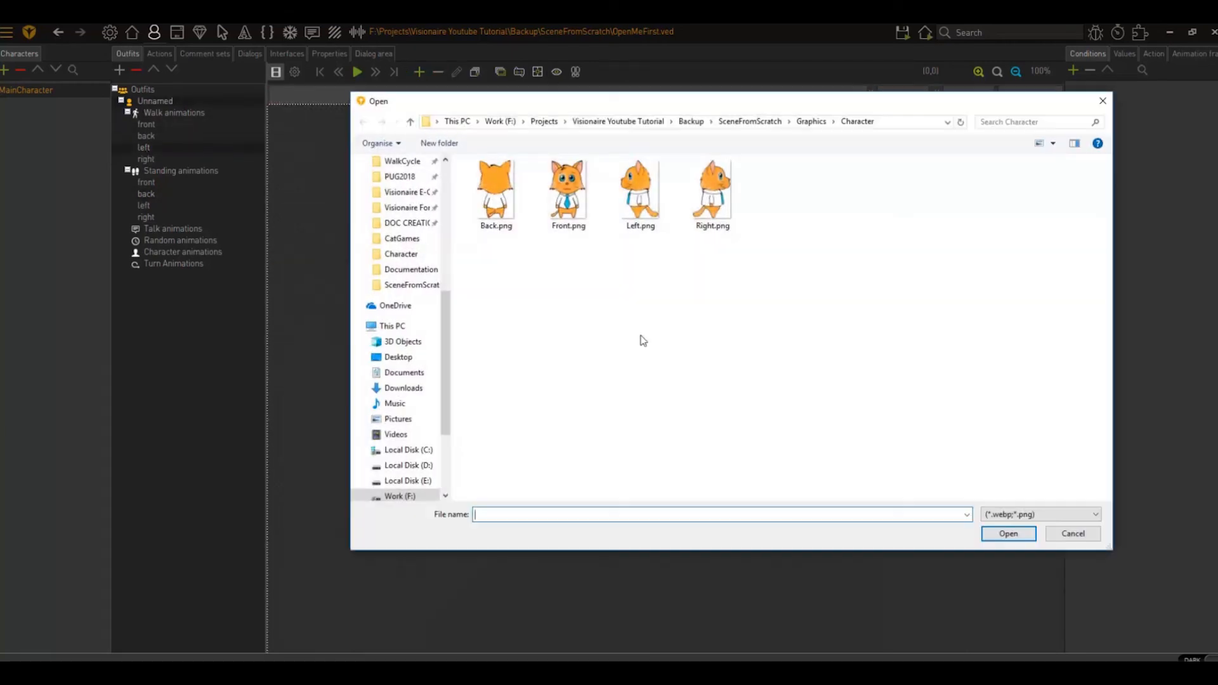
{"action": "double_click", "coordinate": [642, 194]}
{"action": "left_click", "coordinate": [448, 513]}
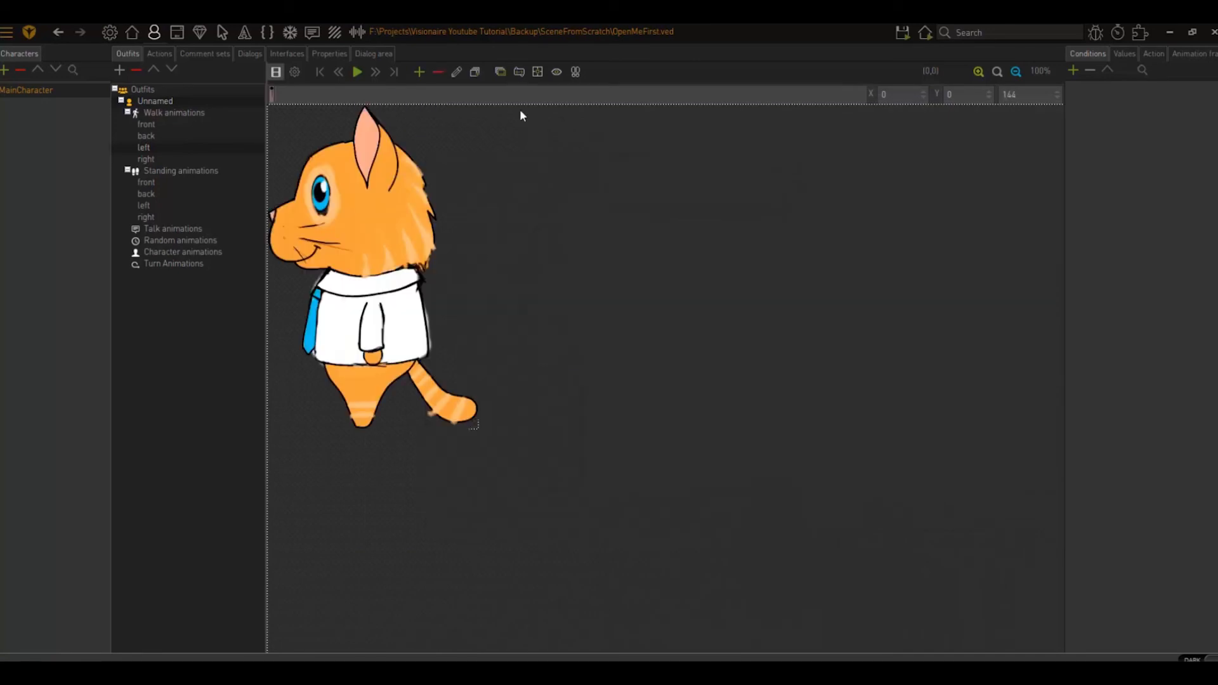
{"action": "left_click", "coordinate": [537, 72]}
{"action": "left_click", "coordinate": [361, 426]}
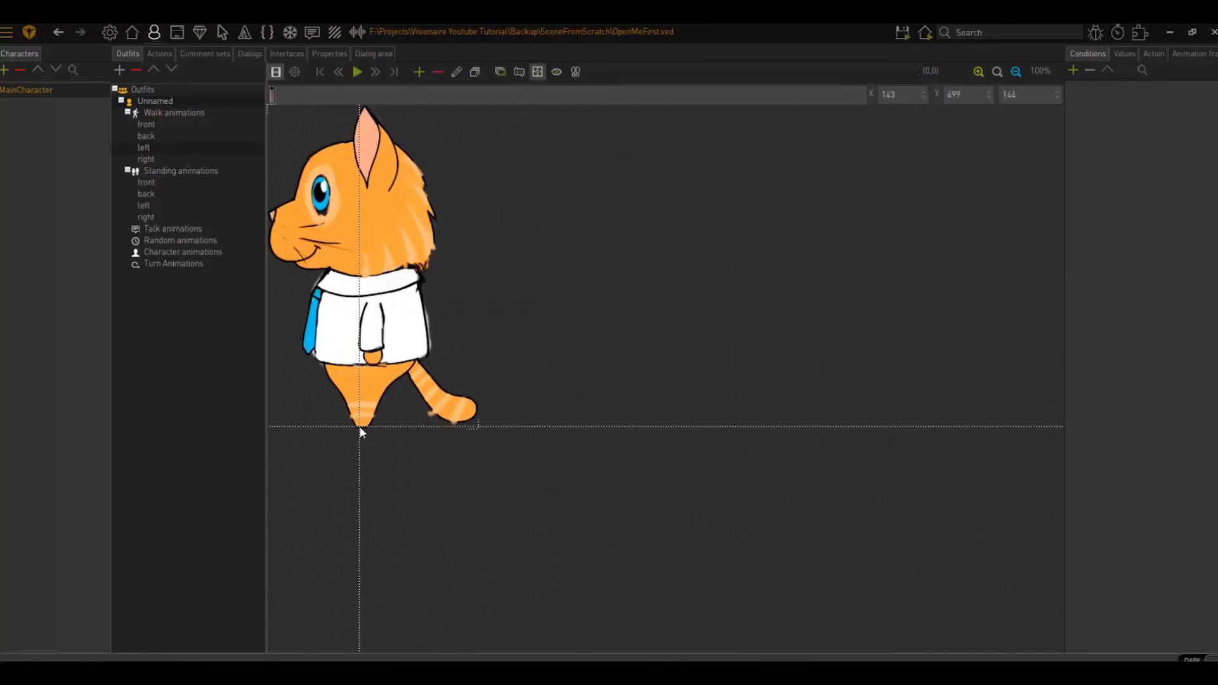
- Add Left.png to the left standing animation and set its center point at the feet, at about (147, 501)
{"action": "left_click", "coordinate": [152, 205]}
{"action": "left_click", "coordinate": [539, 73]}
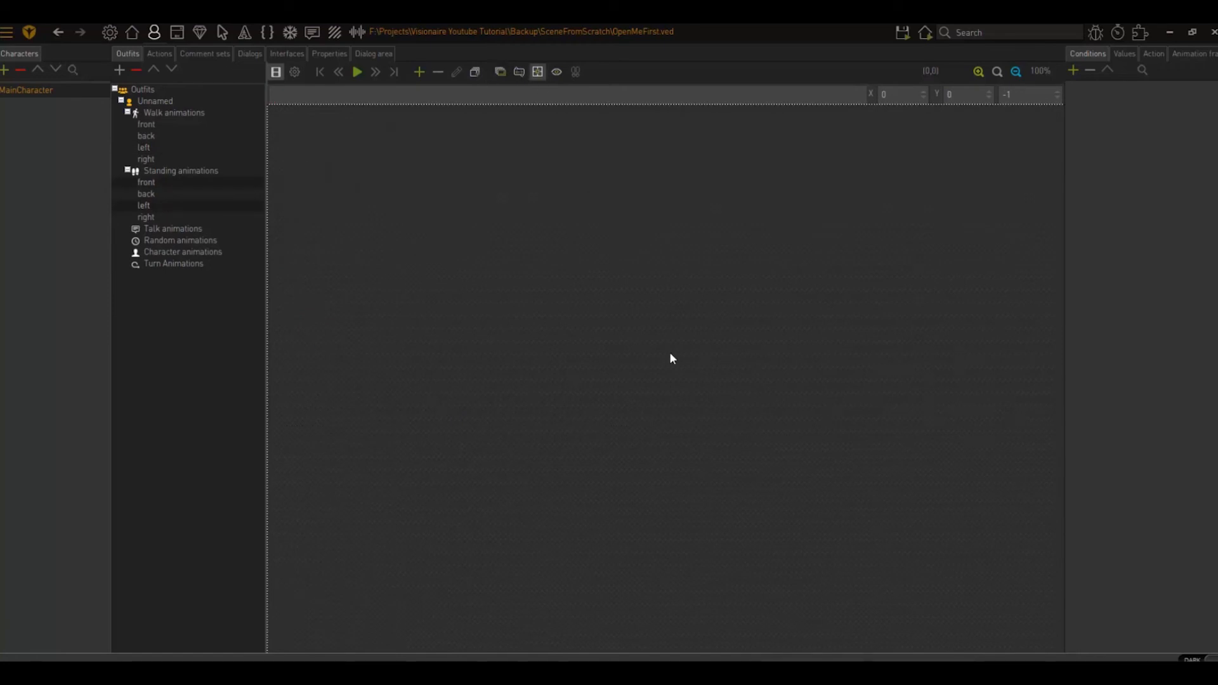
{"action": "left_click", "coordinate": [418, 72]}
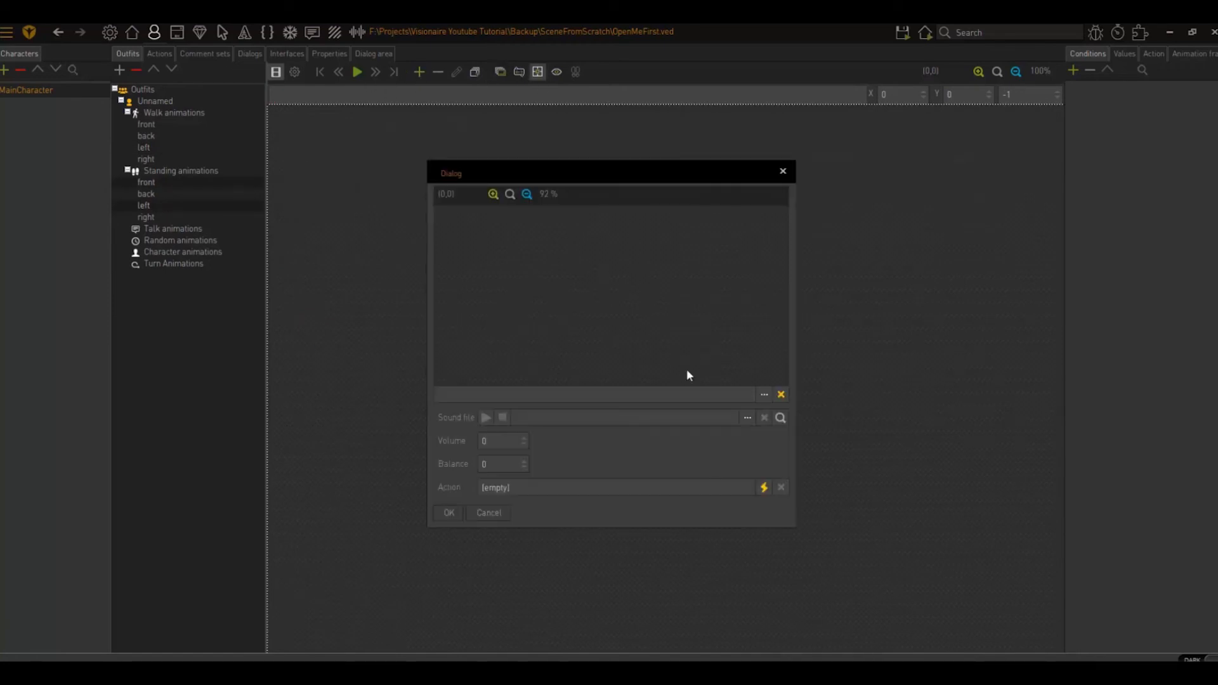
{"action": "left_click", "coordinate": [764, 395]}
{"action": "double_click", "coordinate": [636, 190]}
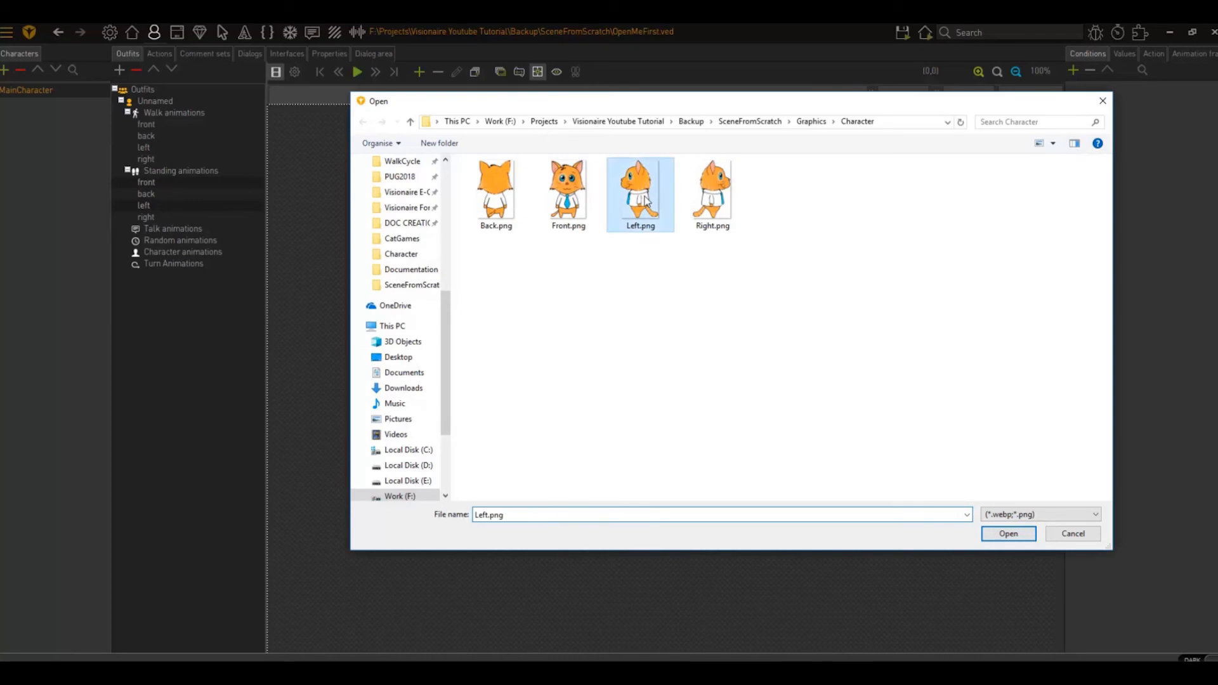
{"action": "left_click", "coordinate": [458, 512]}
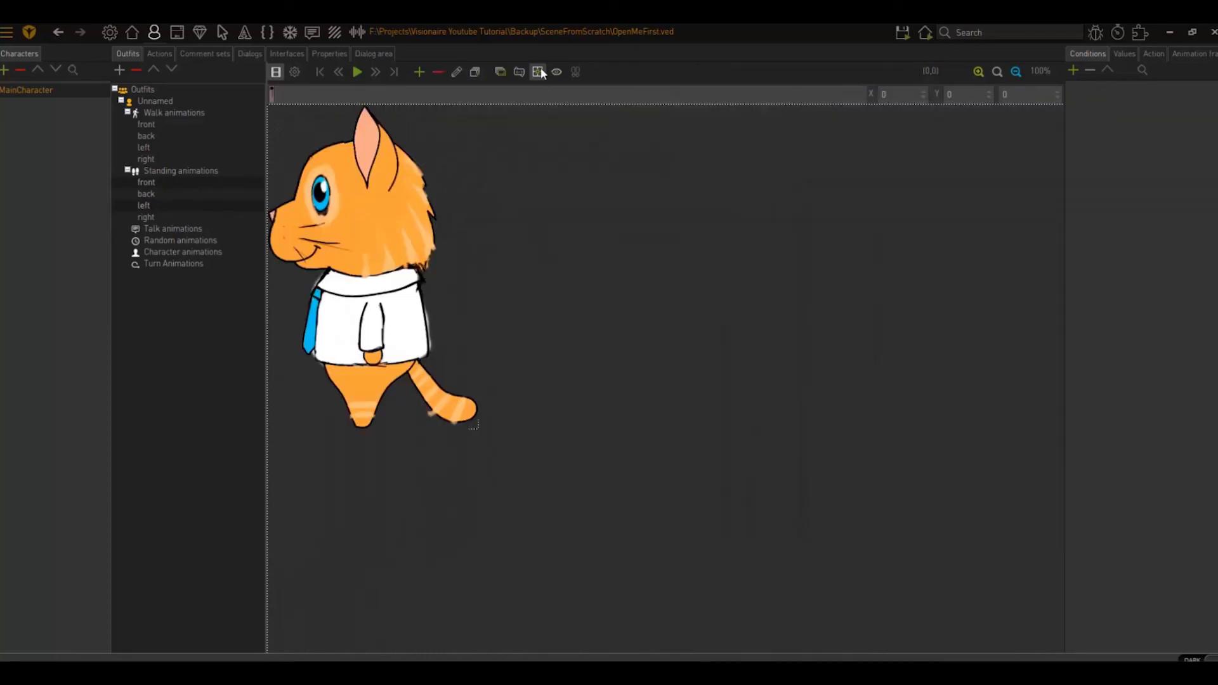
{"action": "left_click", "coordinate": [362, 426]}
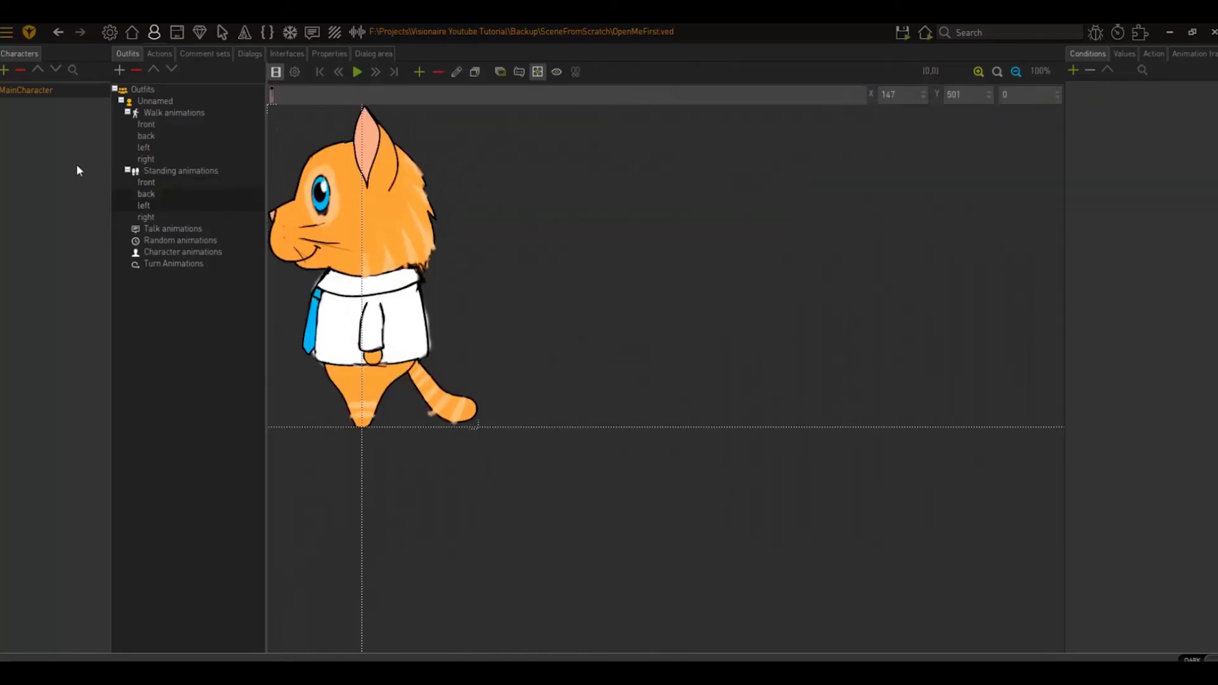
- Add Right.png to the right walk animation and place its center point at the character's feet
{"action": "left_click", "coordinate": [141, 160]}
{"action": "left_click", "coordinate": [418, 72]}
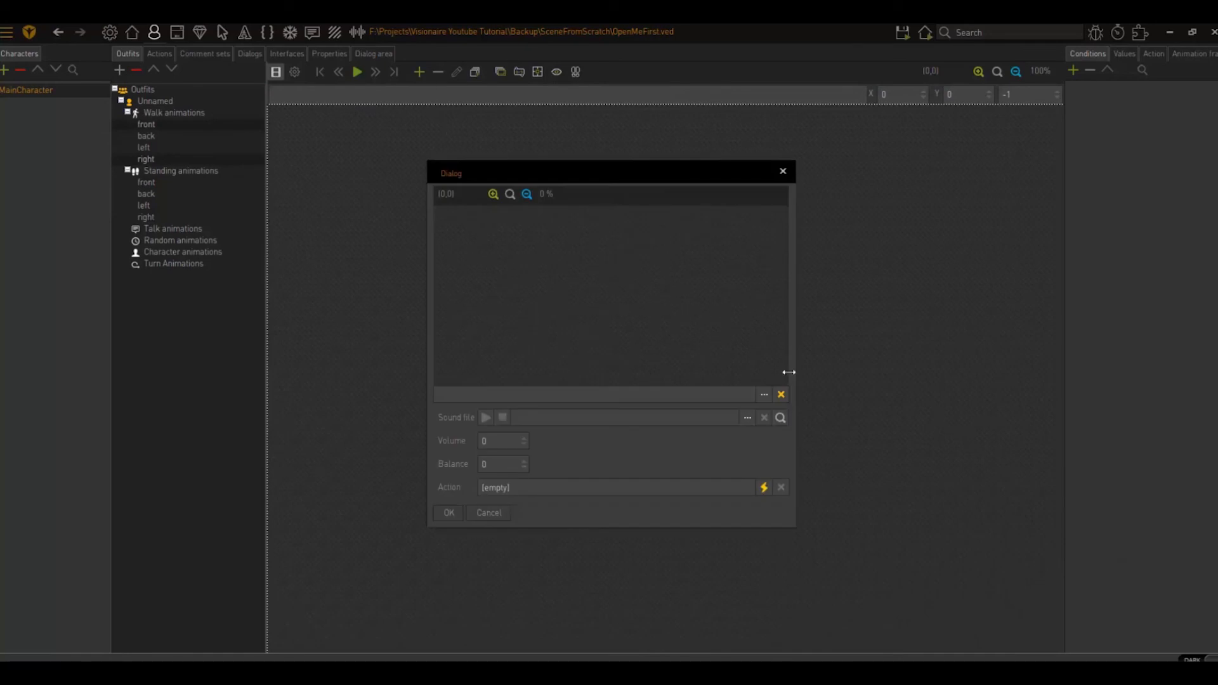
{"action": "left_click", "coordinate": [764, 395]}
{"action": "left_click", "coordinate": [712, 195]}
{"action": "left_click", "coordinate": [1004, 532]}
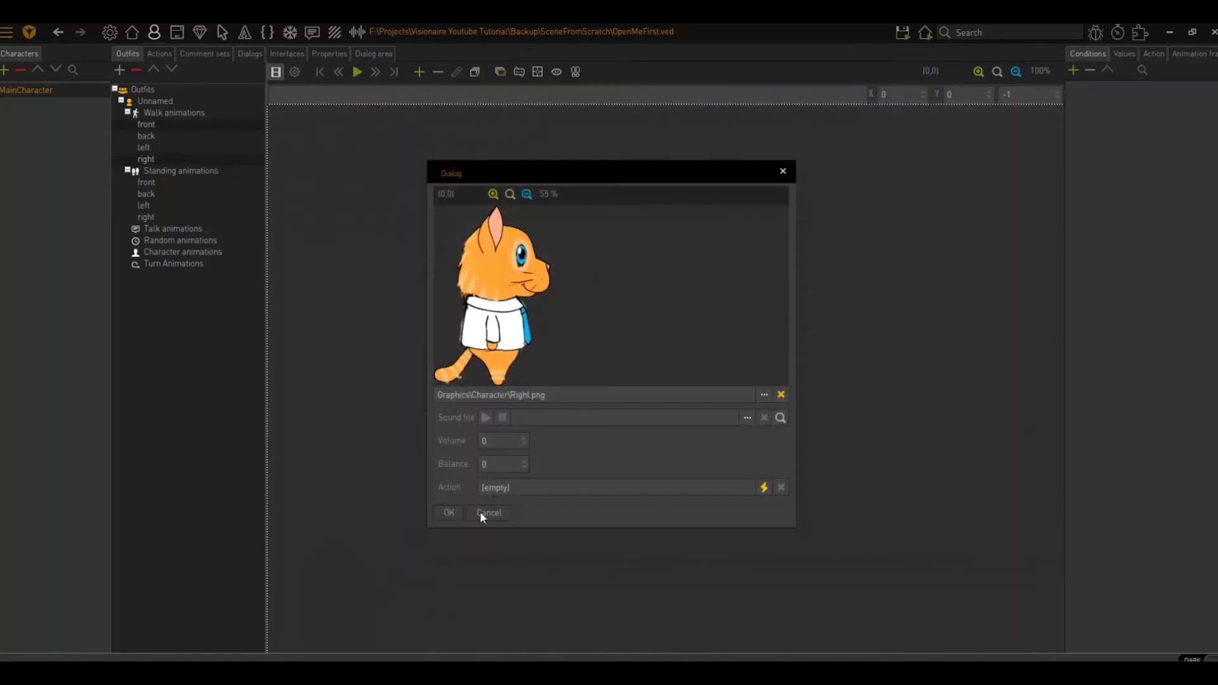
{"action": "left_click", "coordinate": [451, 511]}
{"action": "left_click", "coordinate": [381, 427]}
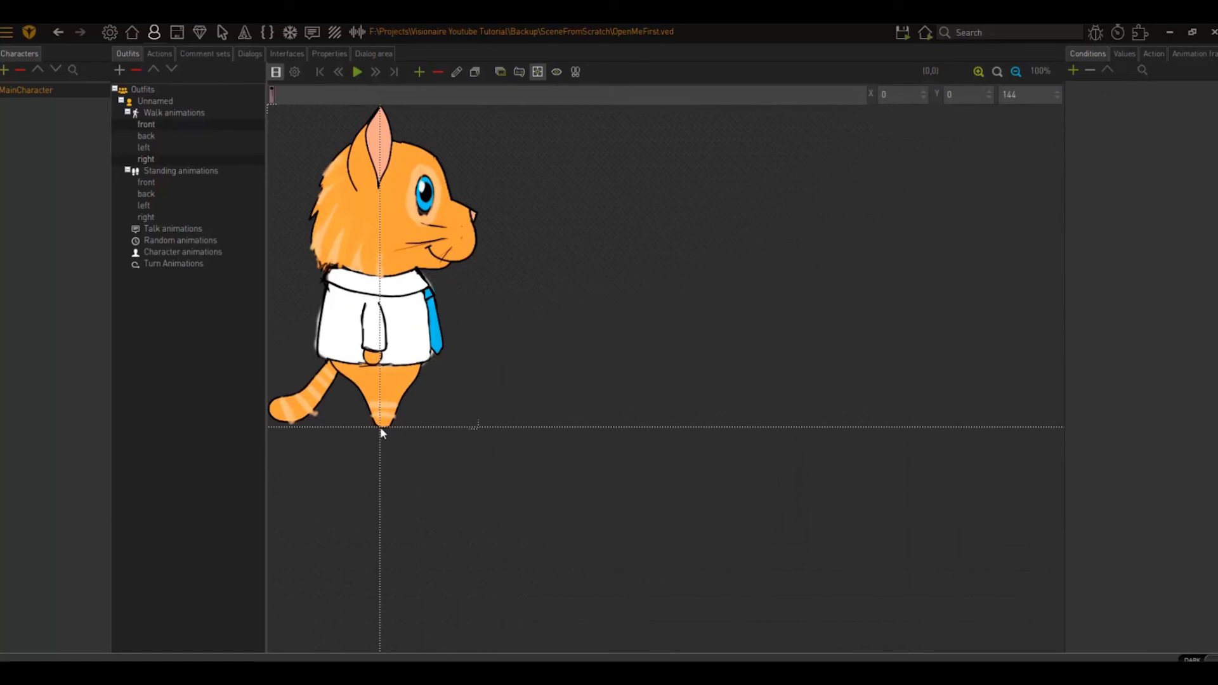
- Add Right.png to the right standing animation and set its center point at the feet, at about (182, 499)
{"action": "left_click", "coordinate": [148, 217]}
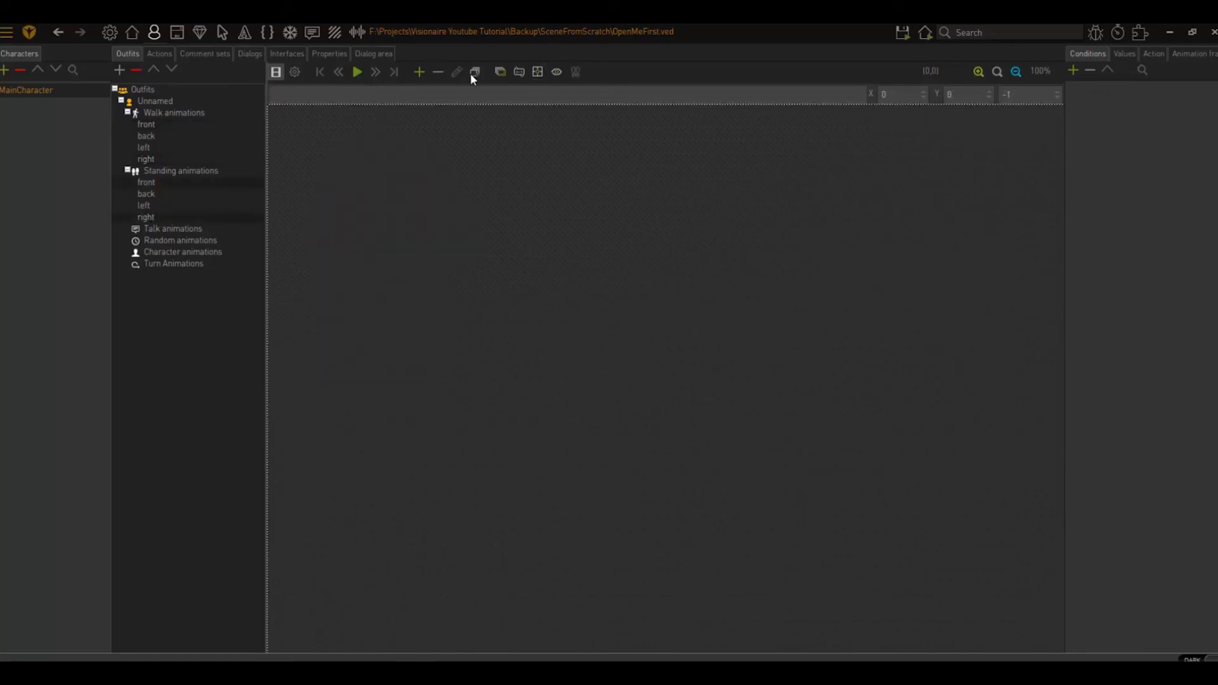
{"action": "left_click", "coordinate": [419, 72]}
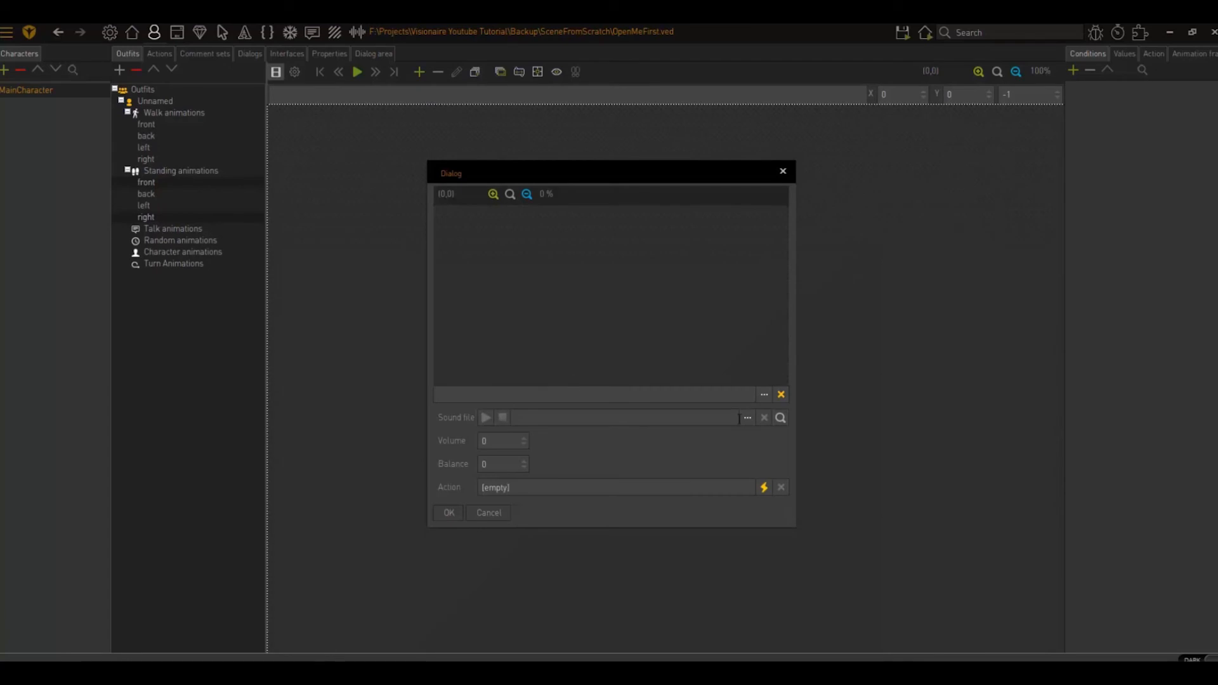
{"action": "left_click", "coordinate": [764, 394]}
{"action": "double_click", "coordinate": [712, 191]}
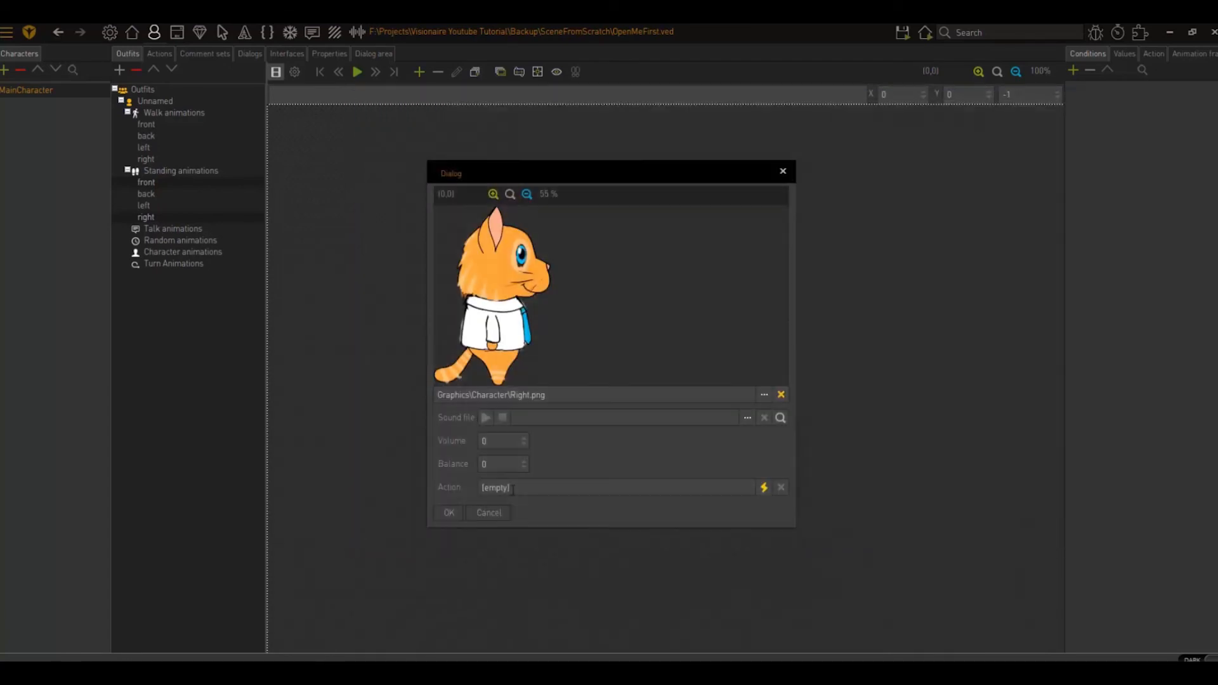
{"action": "left_click", "coordinate": [449, 512]}
{"action": "left_click", "coordinate": [537, 72]}
{"action": "left_click", "coordinate": [382, 424]}
{"action": "left_click", "coordinate": [384, 426]}
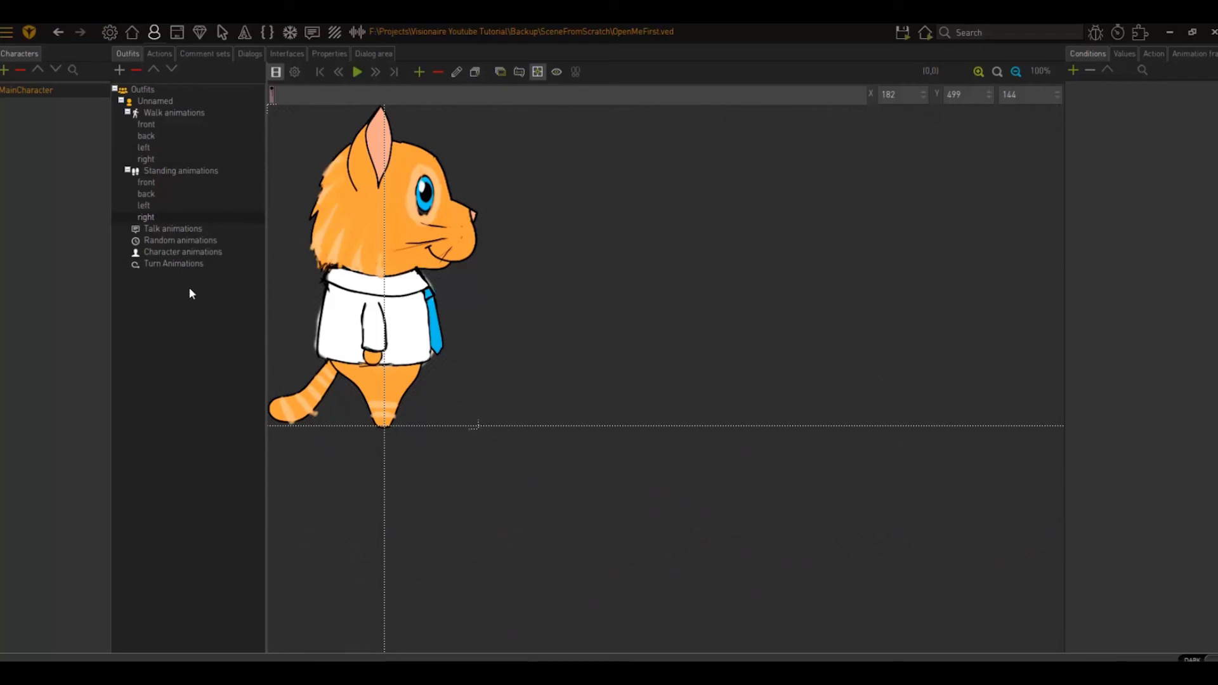
- Add a new object named PlayerStartPosition to the Hallway scene
{"action": "left_click", "coordinate": [338, 57]}
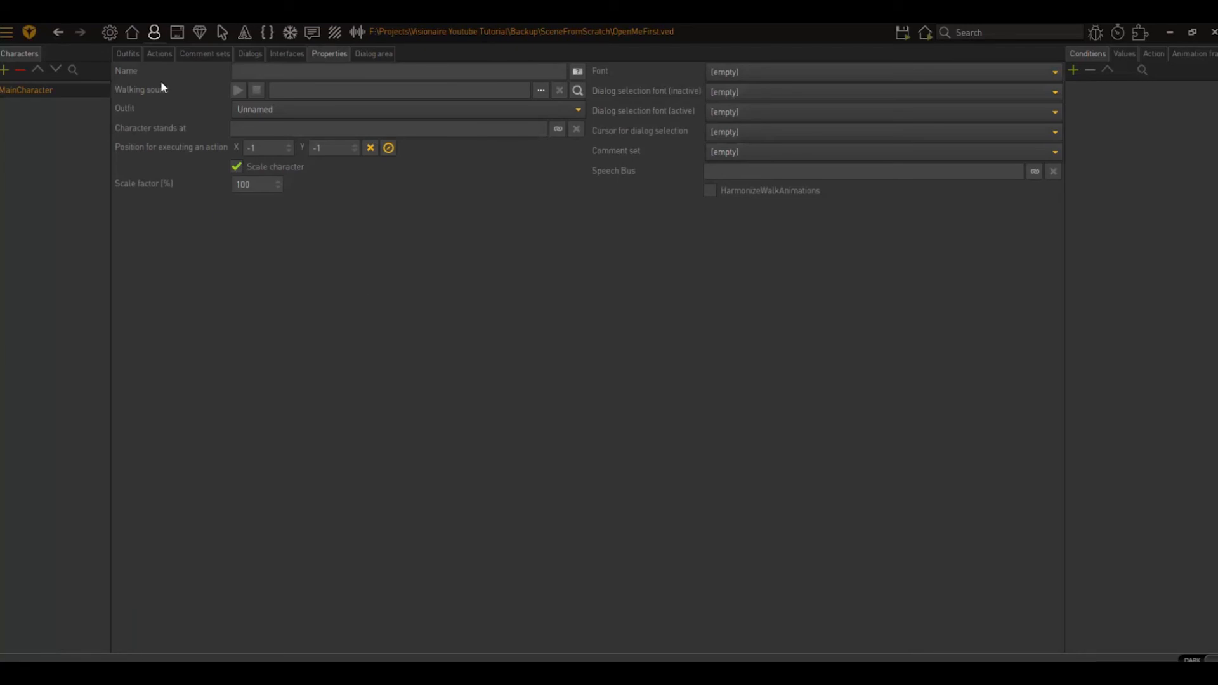
{"action": "left_click", "coordinate": [132, 32]}
{"action": "left_click", "coordinate": [119, 70]}
{"action": "type", "text": "PlayerStartS"}
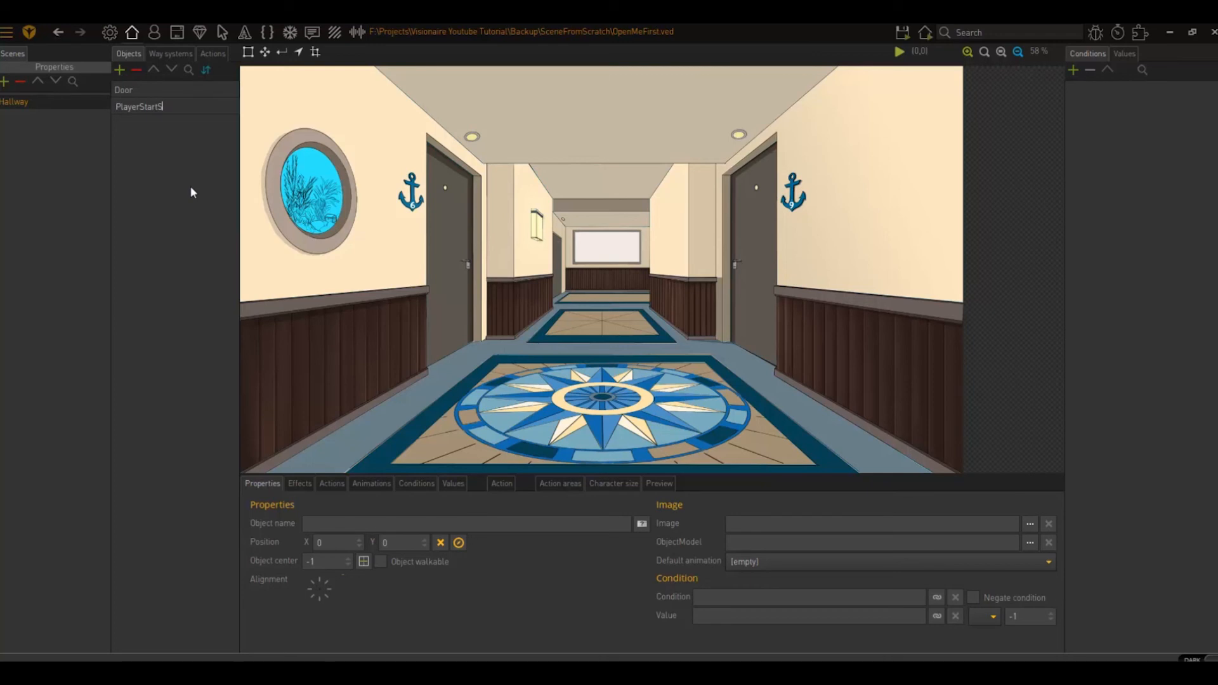
{"action": "key", "text": "BackSpace"}
{"action": "type", "text": "Position"}
{"action": "key", "text": "Return"}
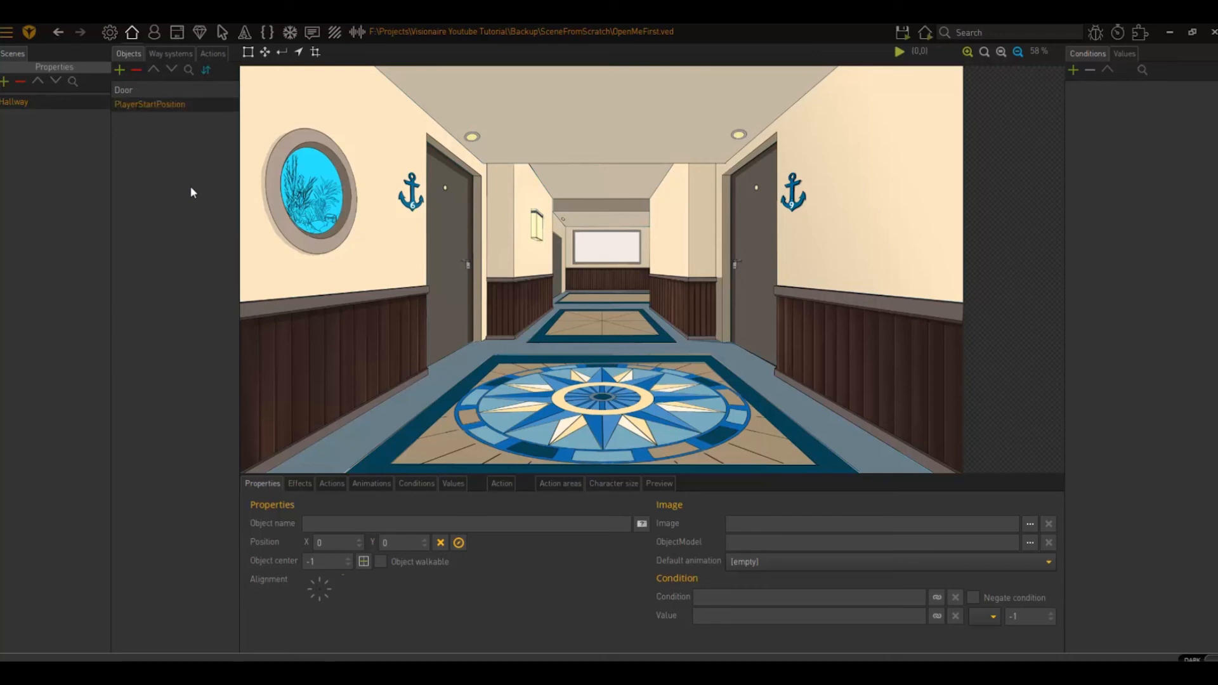
- Set the PlayerStartPosition object's position on the hallway carpet inside the way system, at about (961, 879)
{"action": "left_click", "coordinate": [172, 91]}
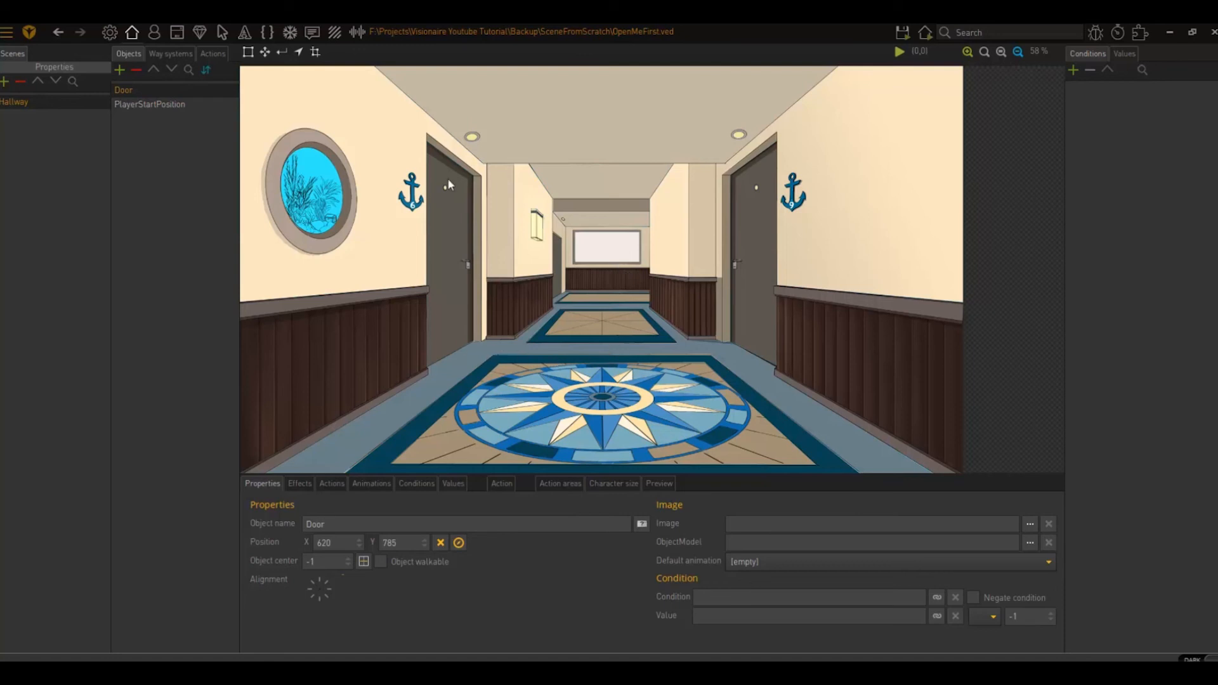
{"action": "left_click", "coordinate": [169, 104]}
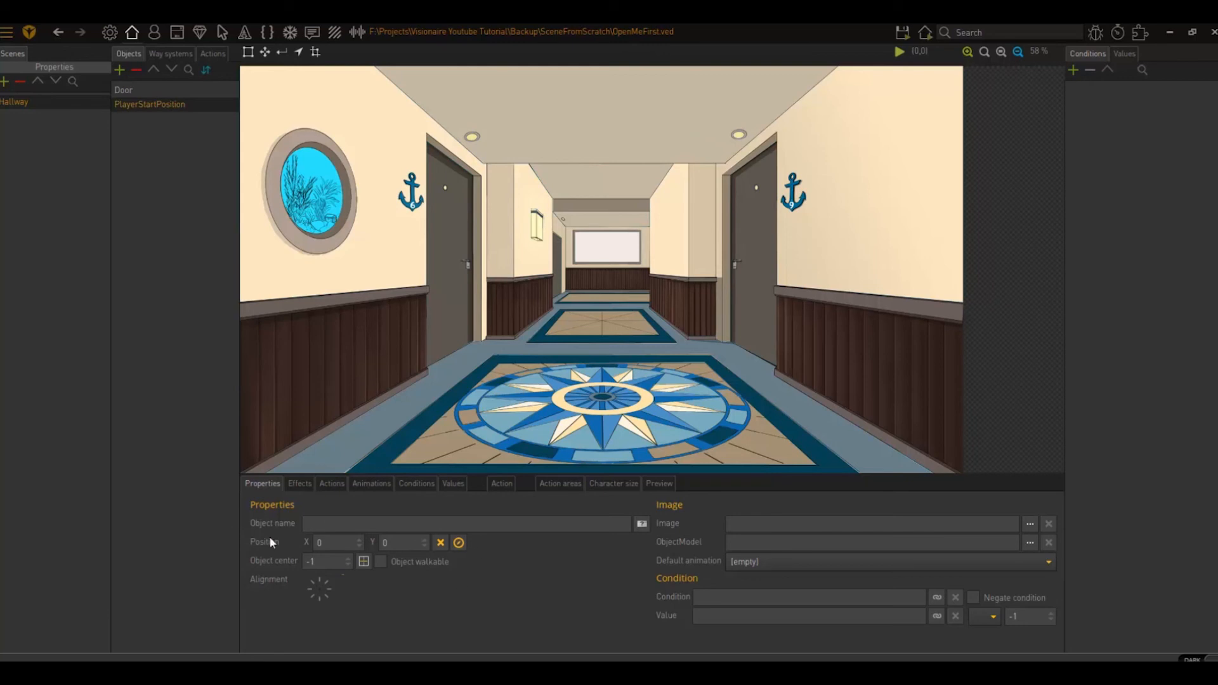
{"action": "left_click", "coordinate": [459, 542]}
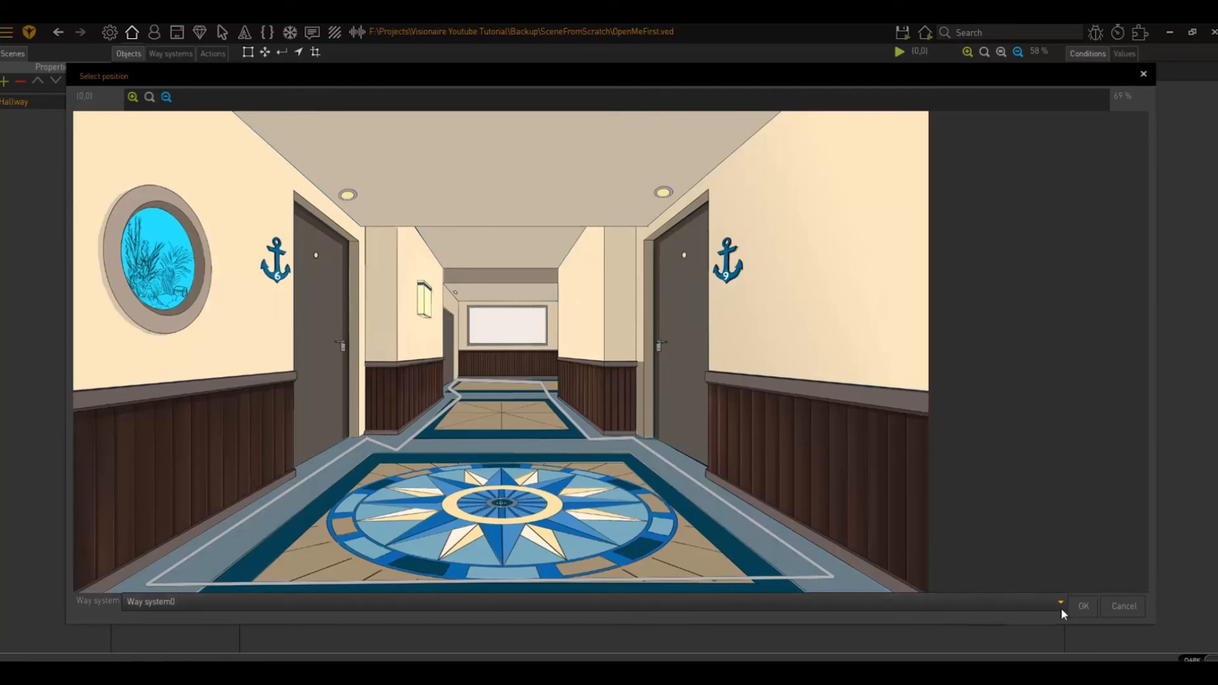
{"action": "left_click", "coordinate": [1083, 606]}
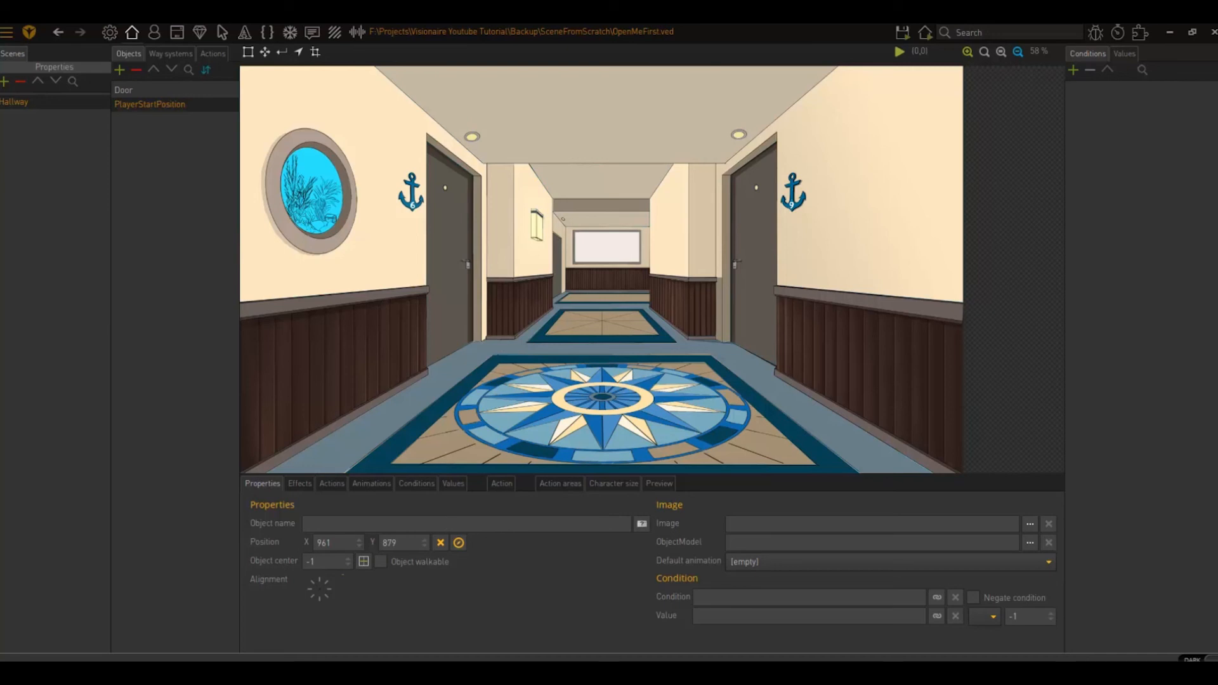
- Make MainCharacter stand at the Hallway scene's PlayerStartPosition object
{"action": "left_click", "coordinate": [168, 105]}
{"action": "left_click", "coordinate": [152, 33]}
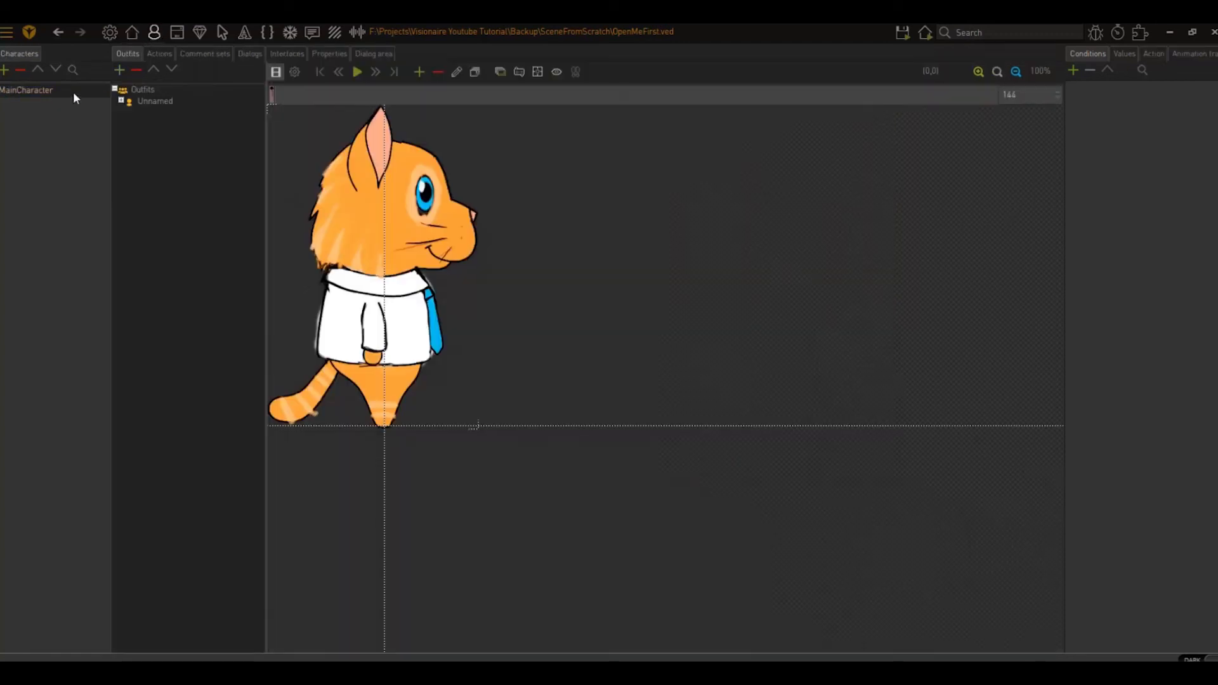
{"action": "left_click", "coordinate": [70, 95]}
{"action": "left_click", "coordinate": [340, 53]}
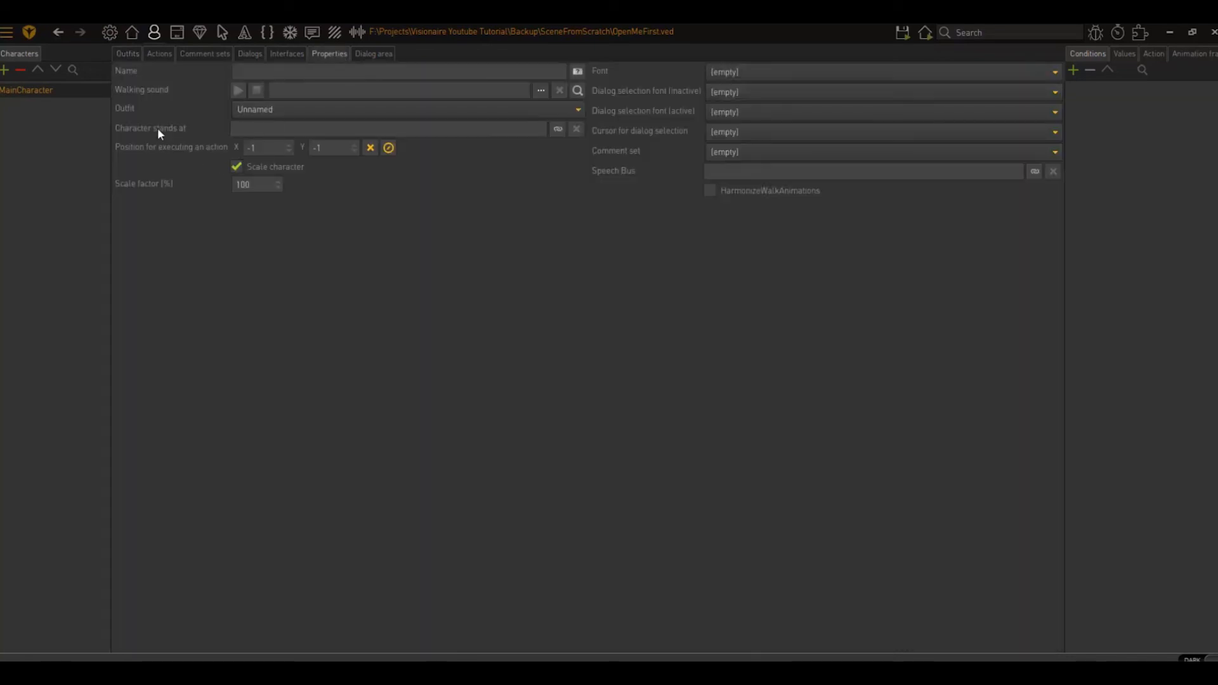
{"action": "left_click", "coordinate": [557, 129]}
{"action": "left_click", "coordinate": [406, 143]}
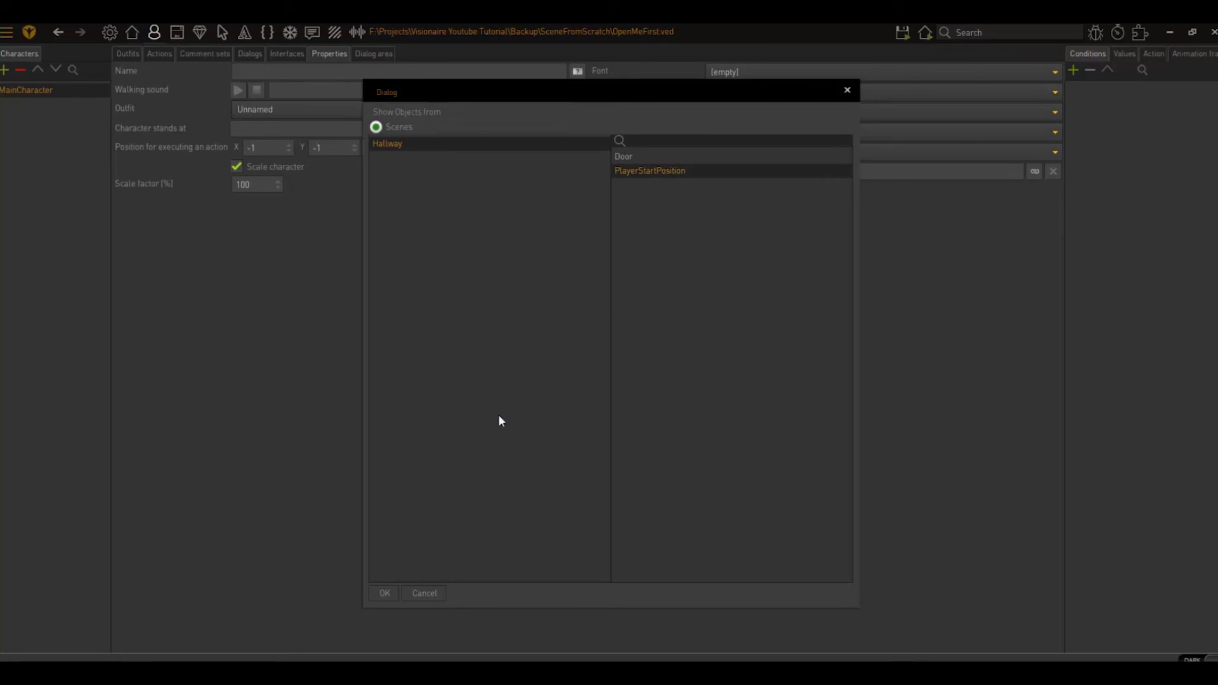
{"action": "left_click", "coordinate": [387, 593]}
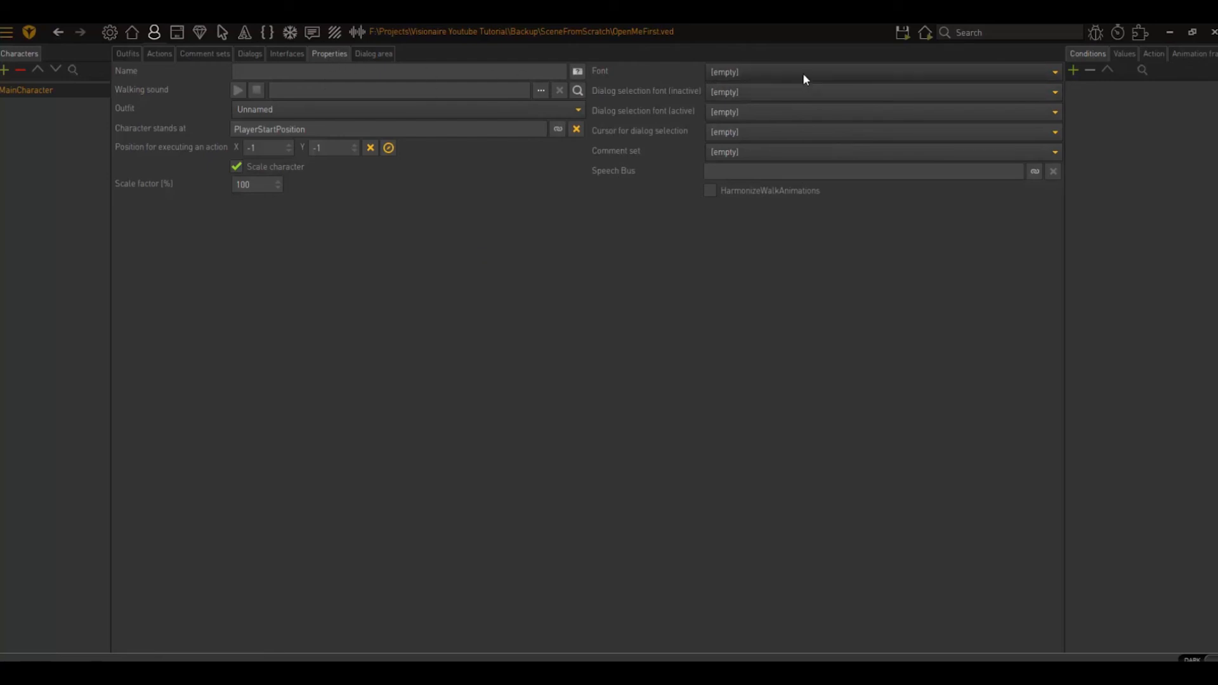
- Assign DefaultFont as MainCharacter's font
{"action": "left_click", "coordinate": [774, 71]}
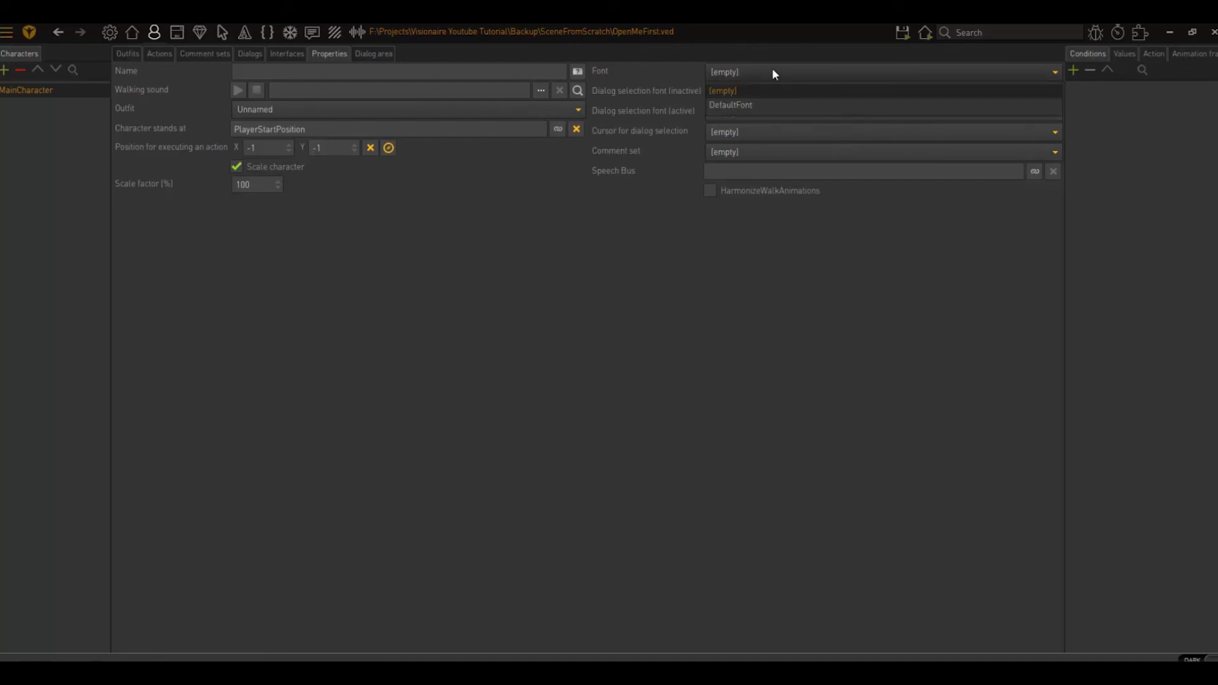
{"action": "left_click", "coordinate": [741, 105]}
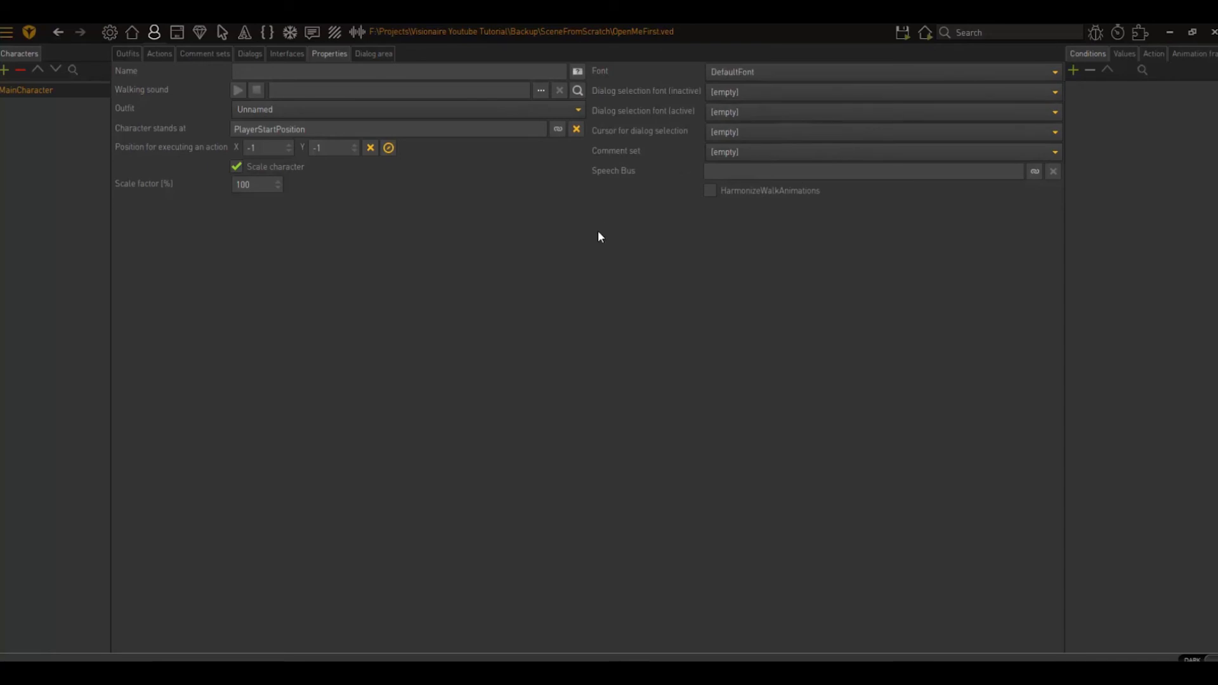
{"action": "left_click", "coordinate": [245, 33]}
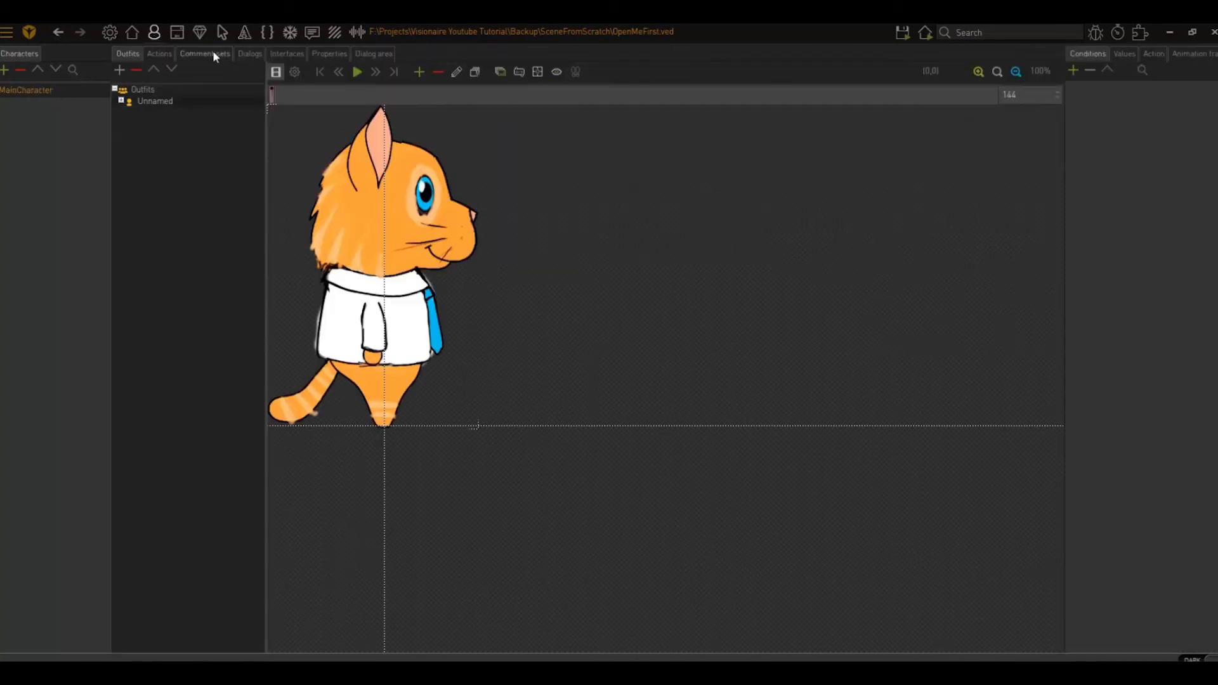
{"action": "left_click", "coordinate": [320, 55]}
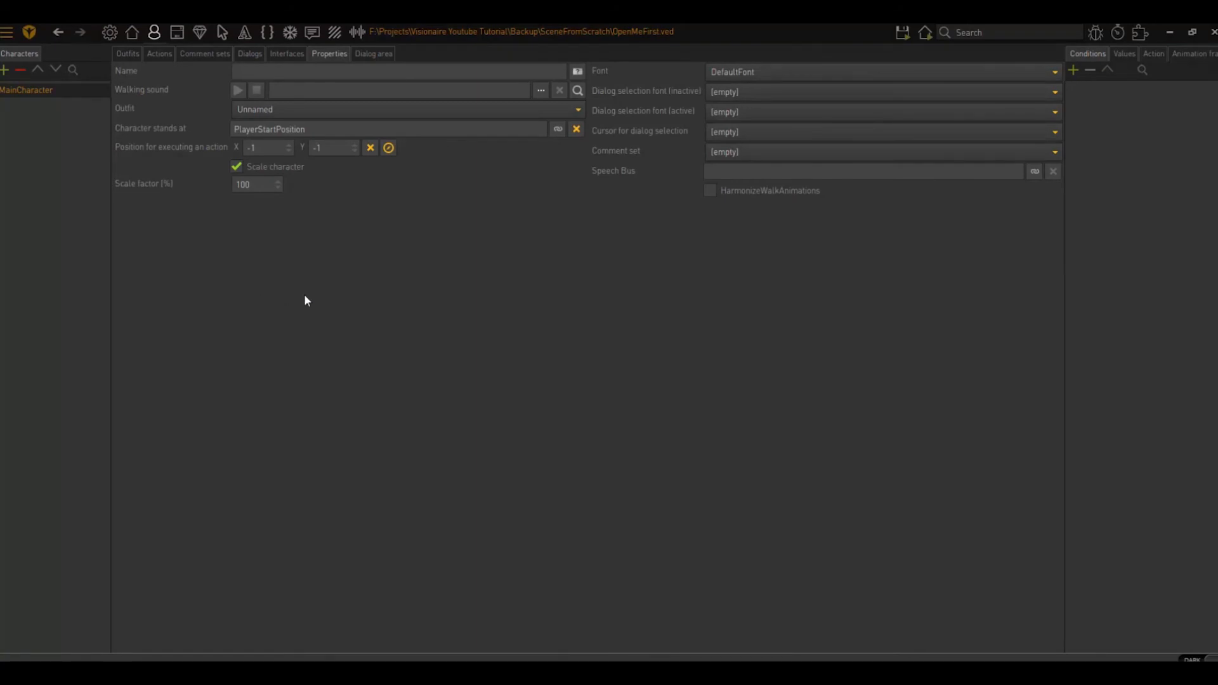
- Open the Hallway's way points and preview MainCharacter's size with the front animation
{"action": "left_click", "coordinate": [133, 33]}
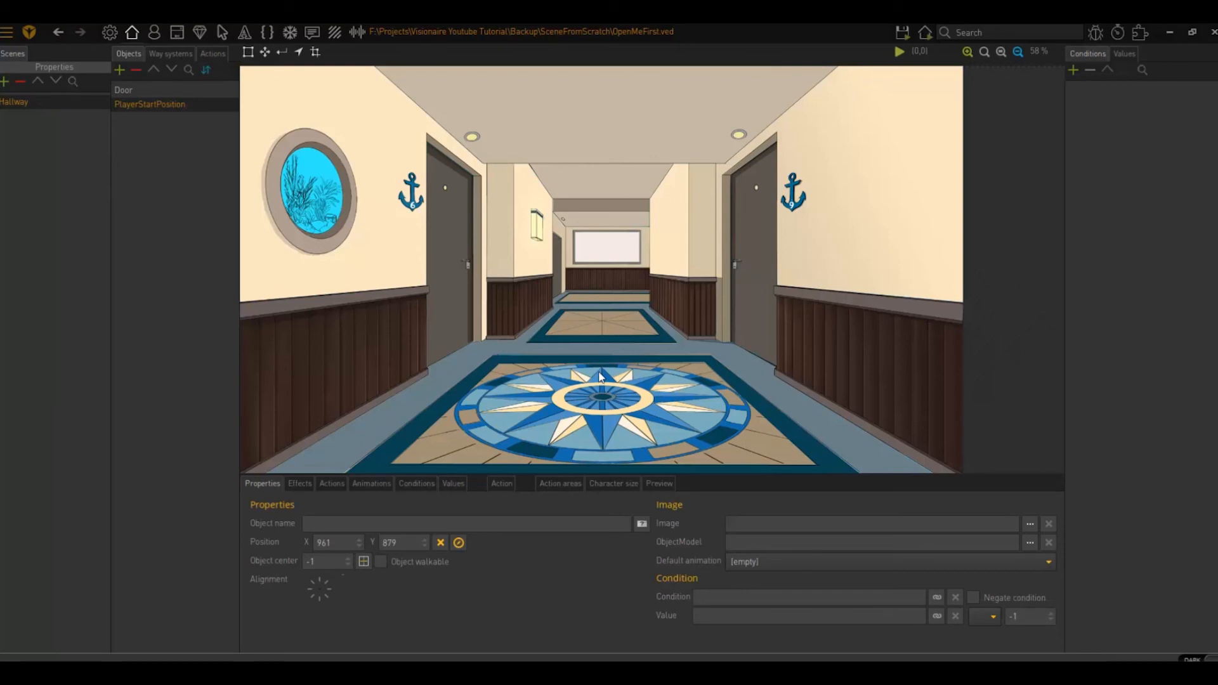
{"action": "left_click", "coordinate": [181, 55]}
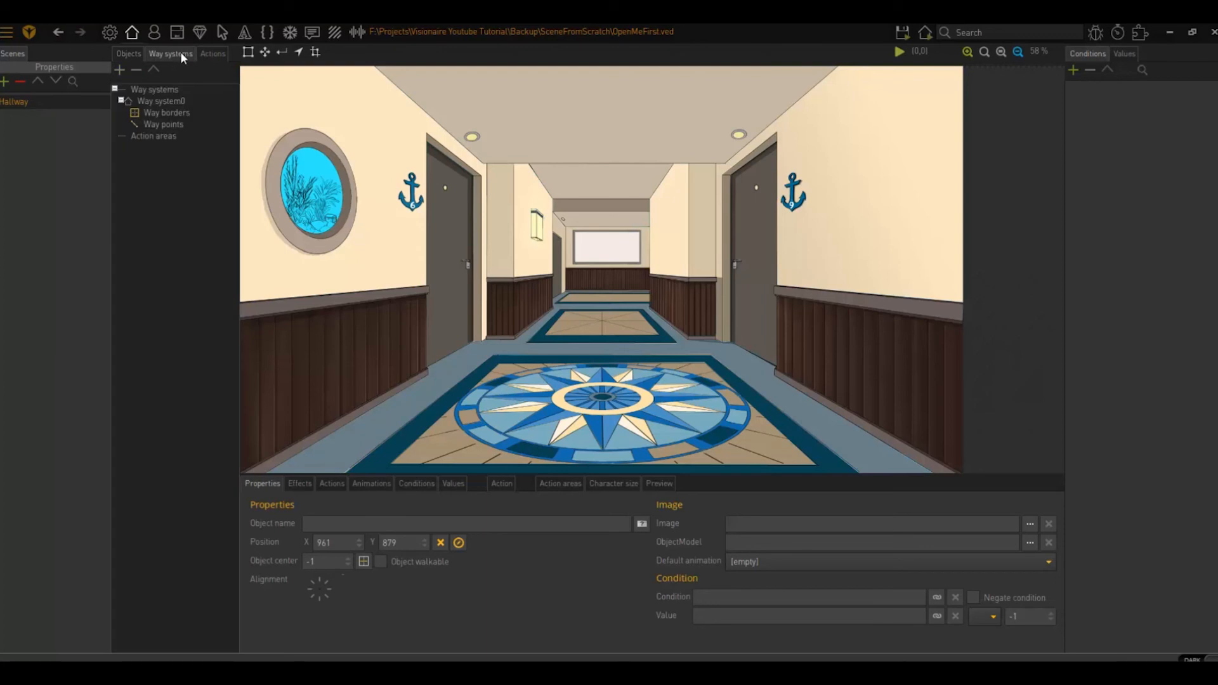
{"action": "left_click", "coordinate": [166, 126]}
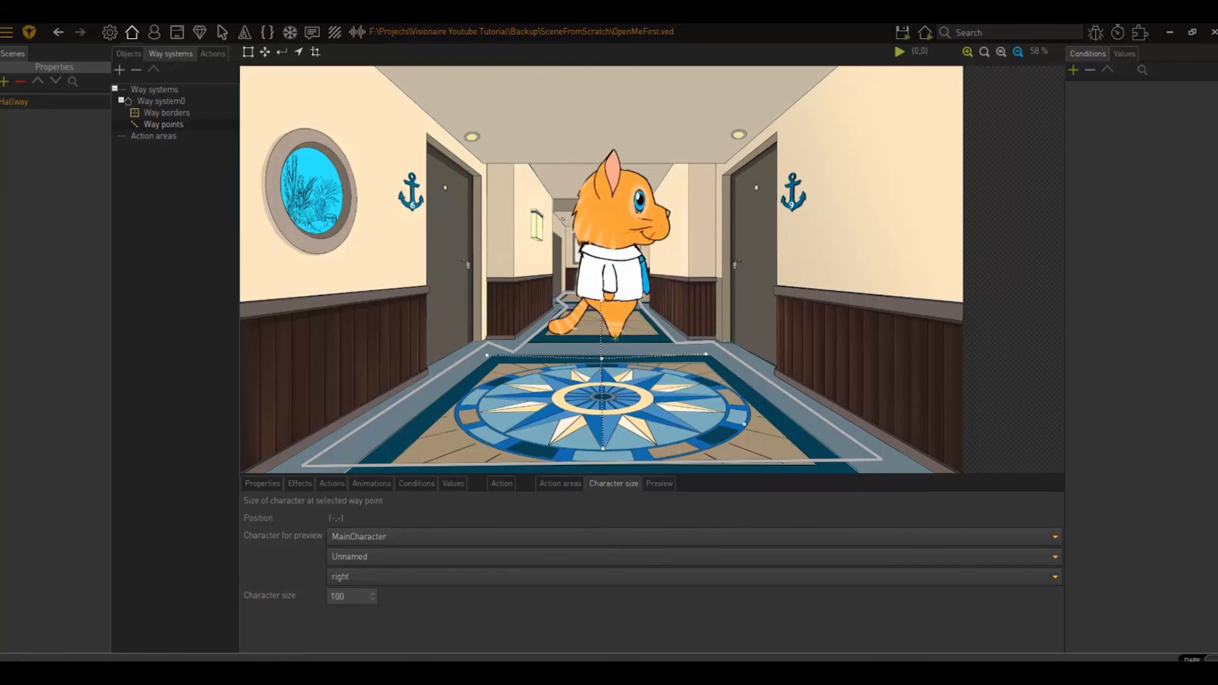
{"action": "left_click", "coordinate": [376, 577]}
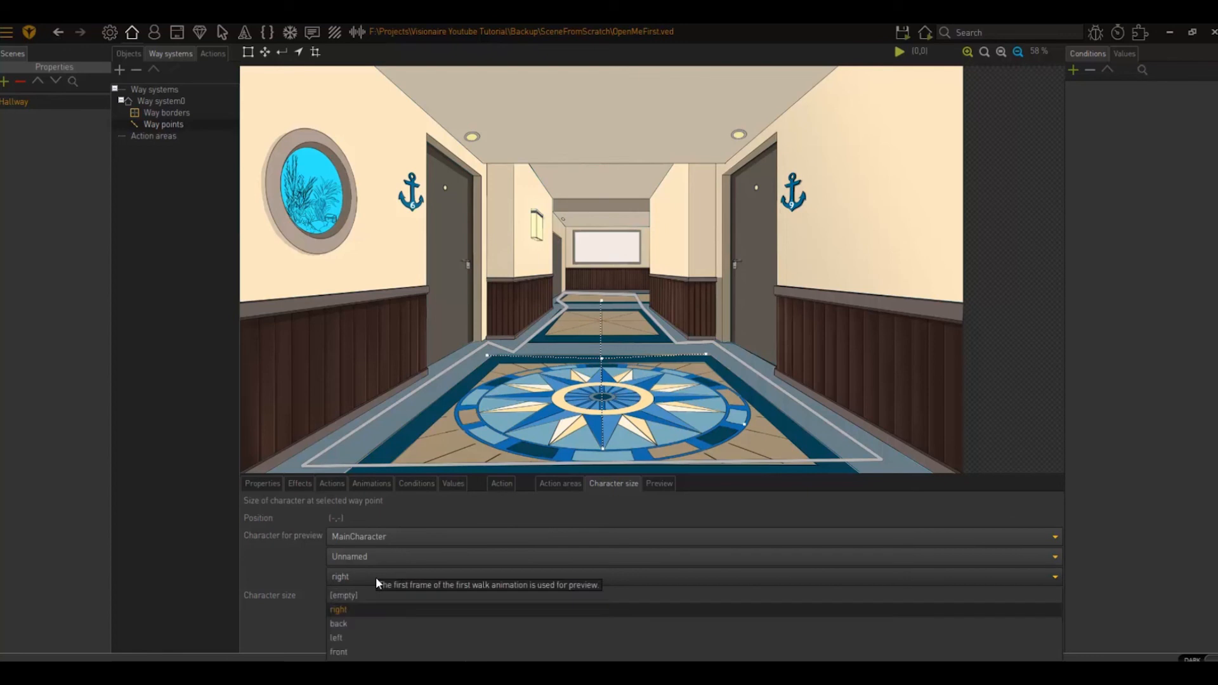
{"action": "left_click", "coordinate": [353, 648]}
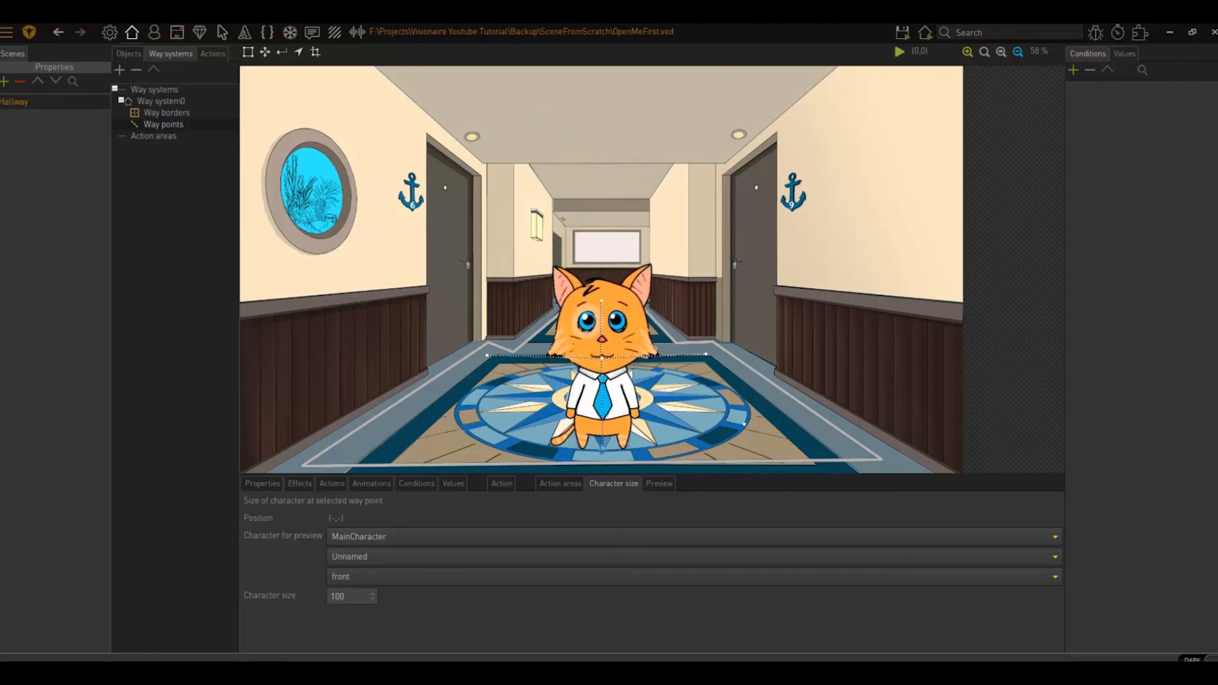
- Set the character size to 120 at the nearest way point and 40 at the farthest way point down the hallway
{"action": "left_click", "coordinate": [602, 448]}
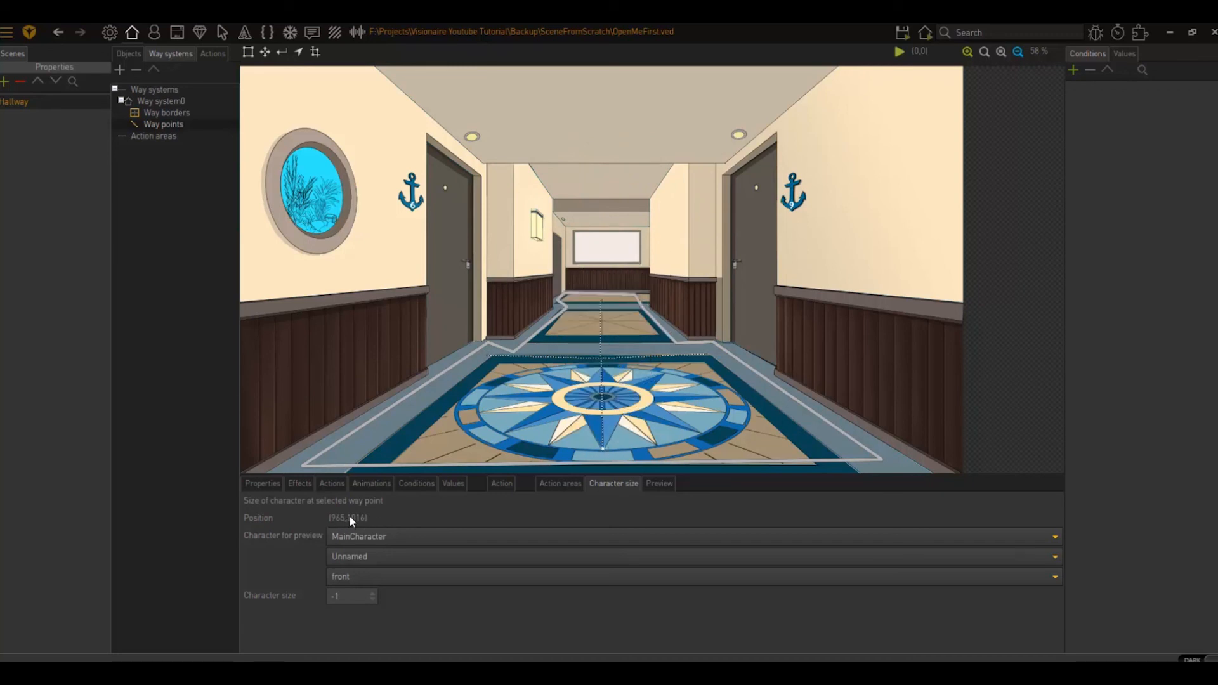
{"action": "left_click", "coordinate": [600, 299]}
{"action": "left_click", "coordinate": [603, 448]}
{"action": "left_click_drag", "start_coordinate": [345, 596], "coordinate": [281, 592]}
{"action": "type", "text": "120"}
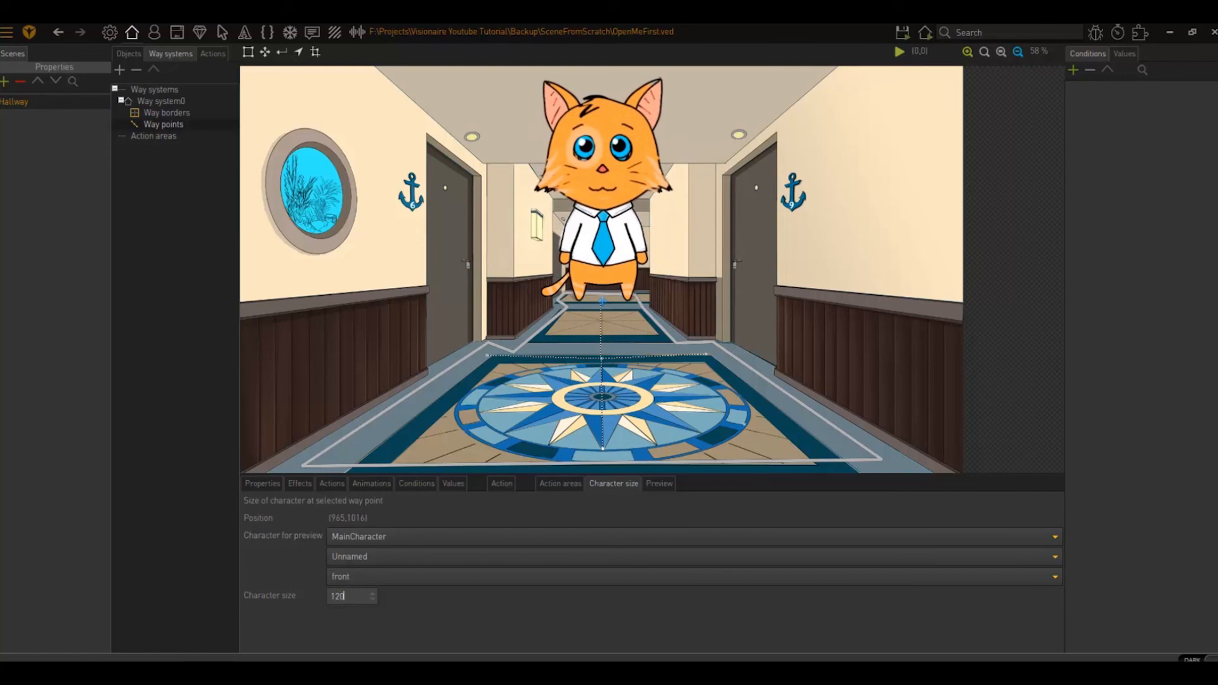
{"action": "left_click", "coordinate": [602, 301]}
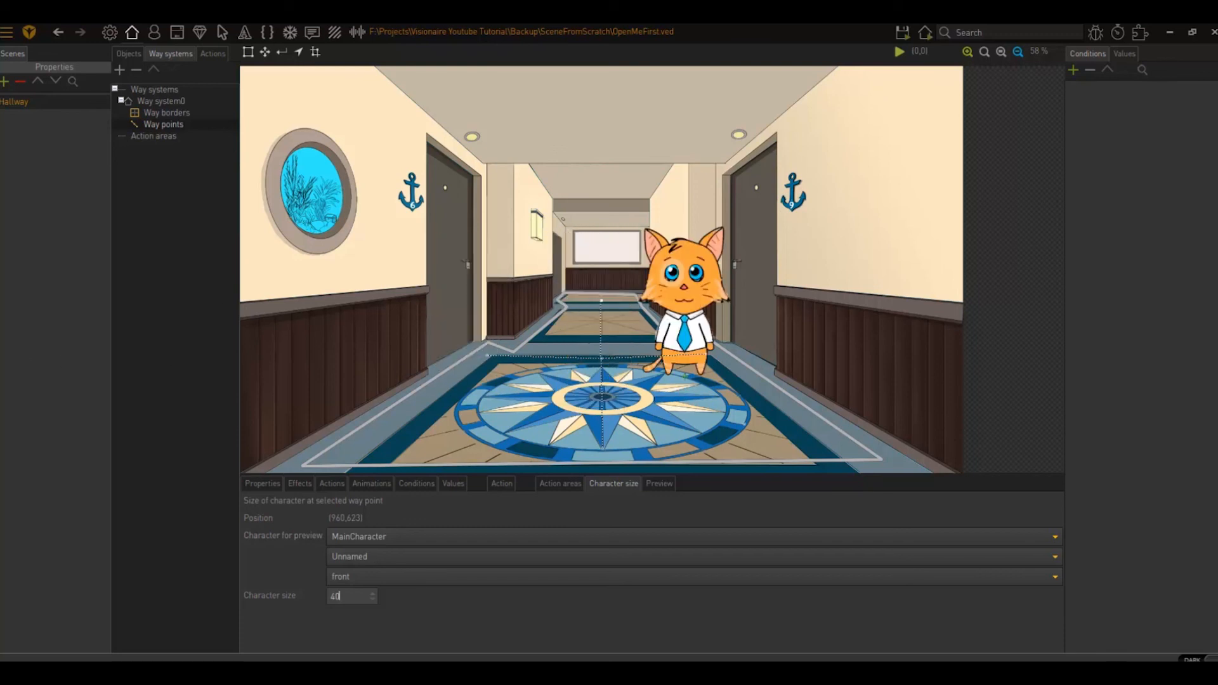
- Create a new mouse cursor named WalkTo in the project's cursors
{"action": "left_click", "coordinate": [221, 30]}
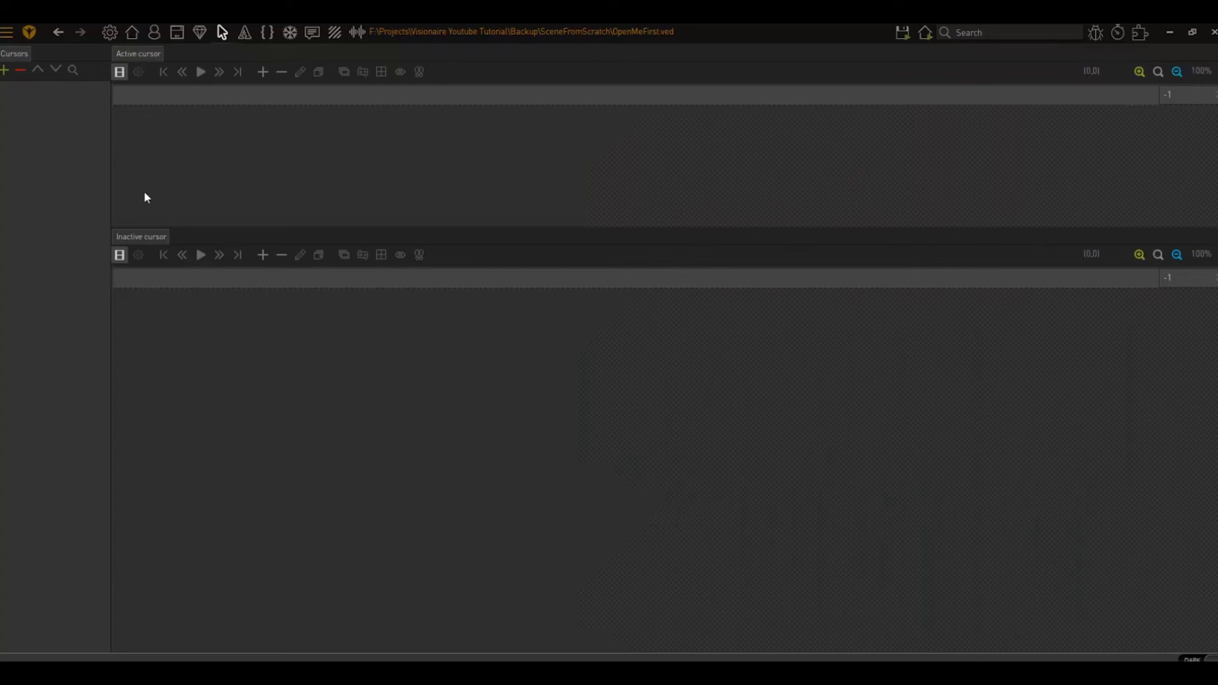
{"action": "left_click", "coordinate": [177, 31]}
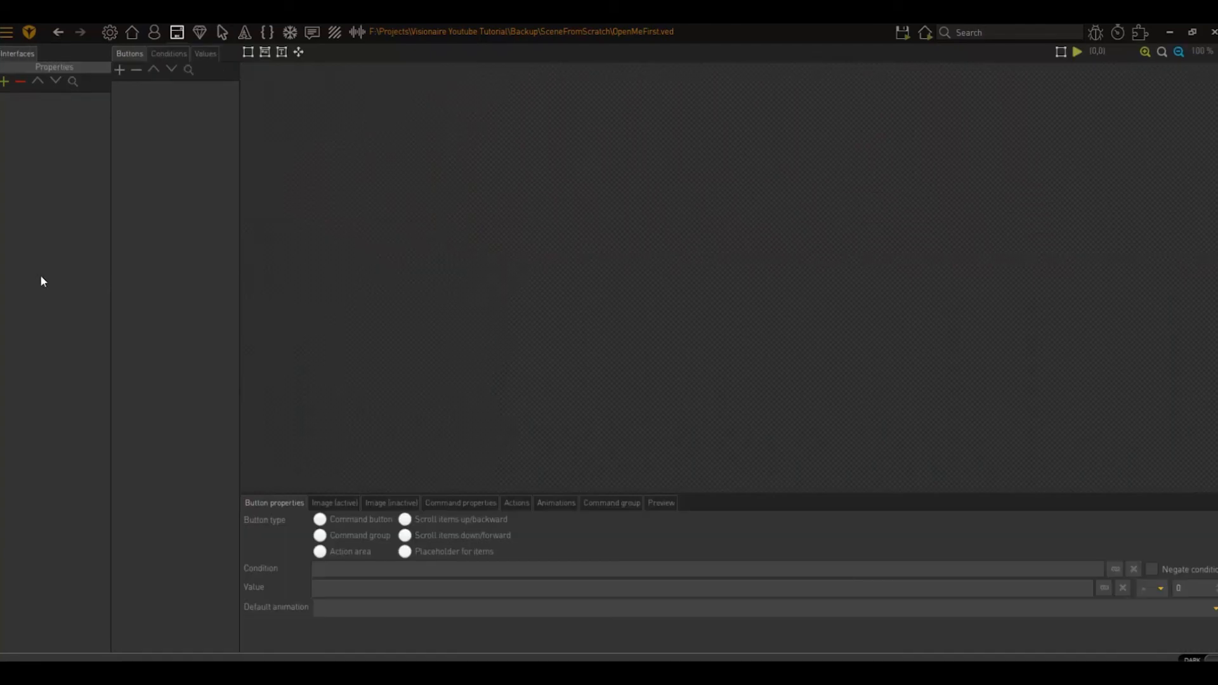
{"action": "left_click", "coordinate": [222, 33]}
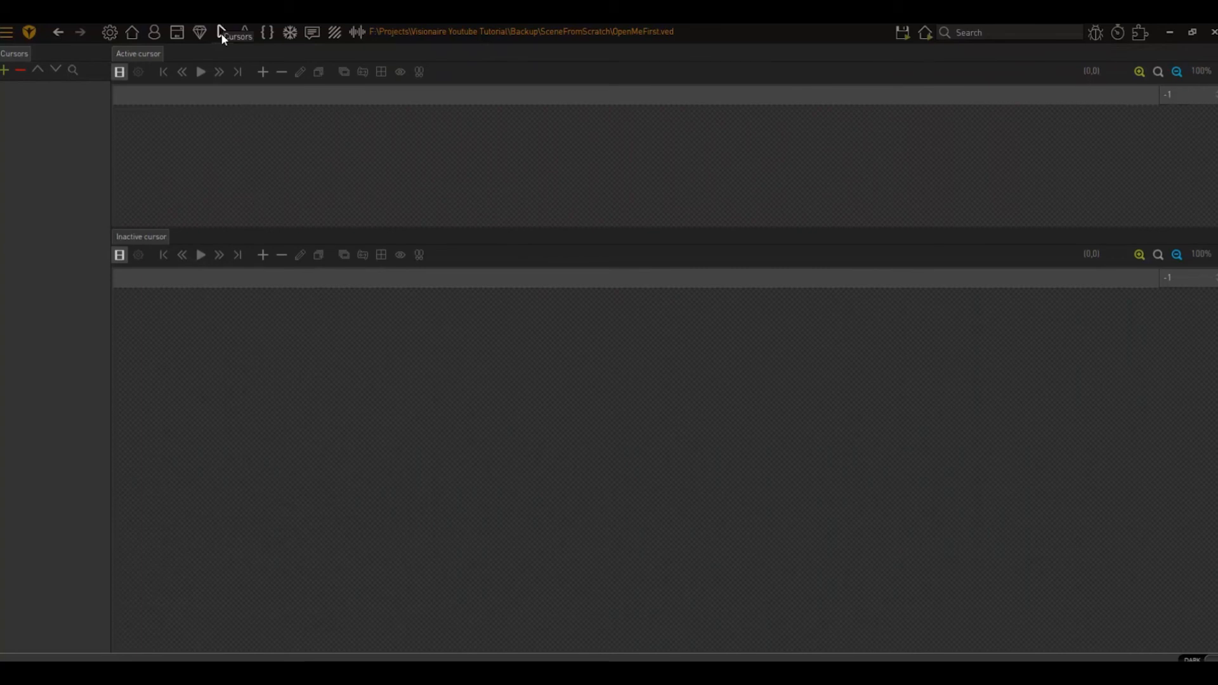
{"action": "left_click", "coordinate": [5, 70]}
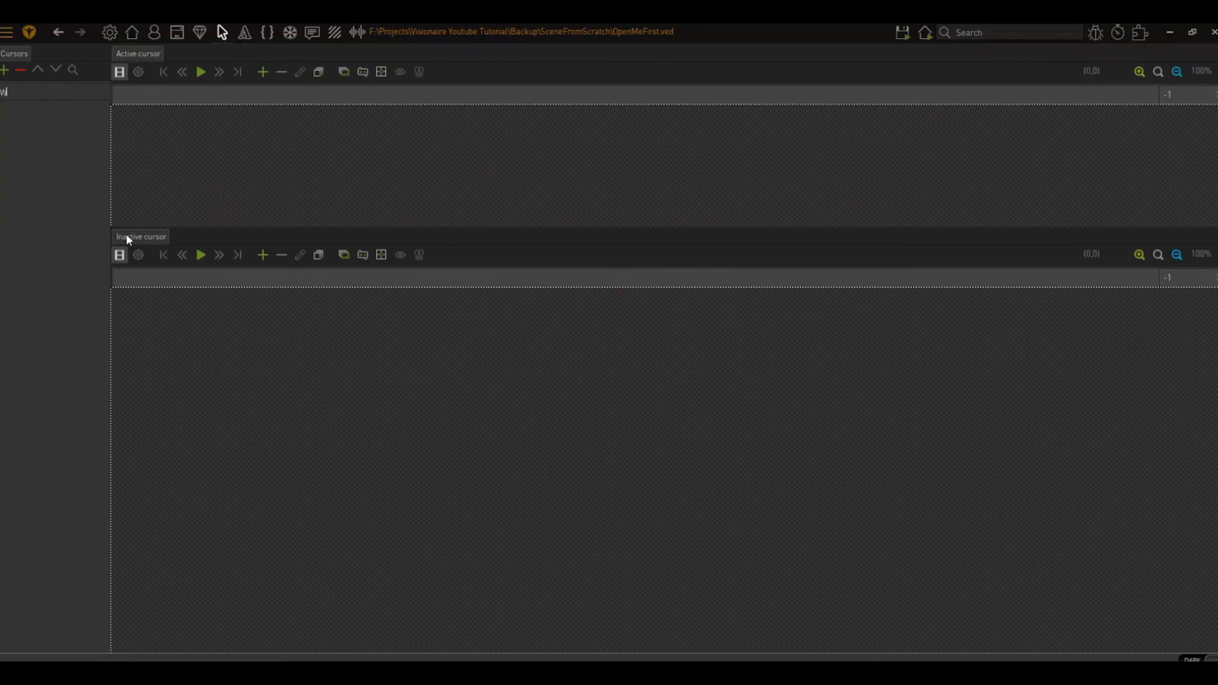
{"action": "key", "text": "Return"}
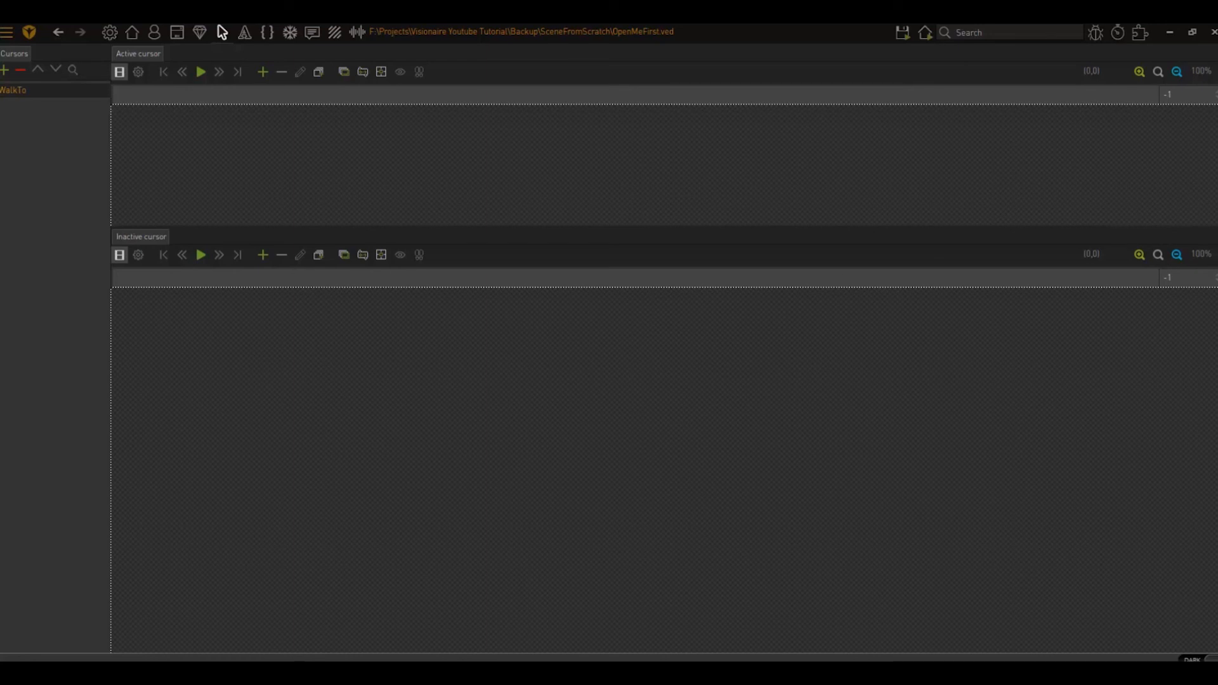
- Add Mouse.png from the Graphics\Icons folder as the frame of WalkTo's active cursor
{"action": "left_click", "coordinate": [262, 72]}
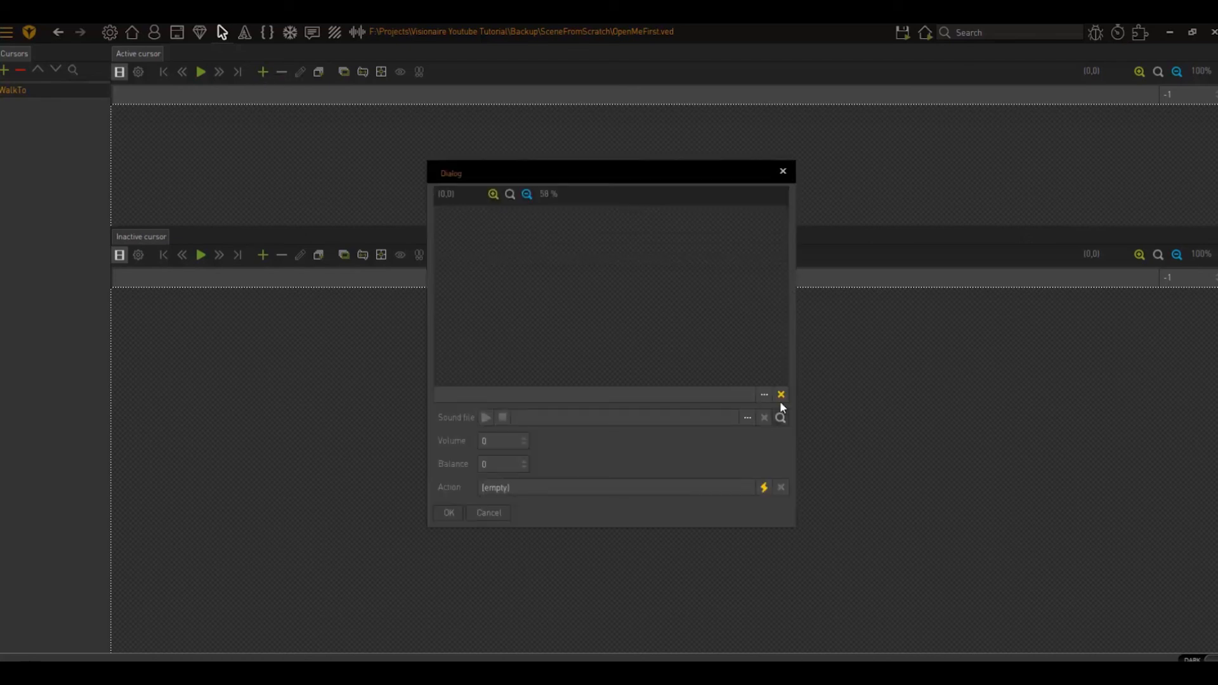
{"action": "left_click", "coordinate": [764, 395]}
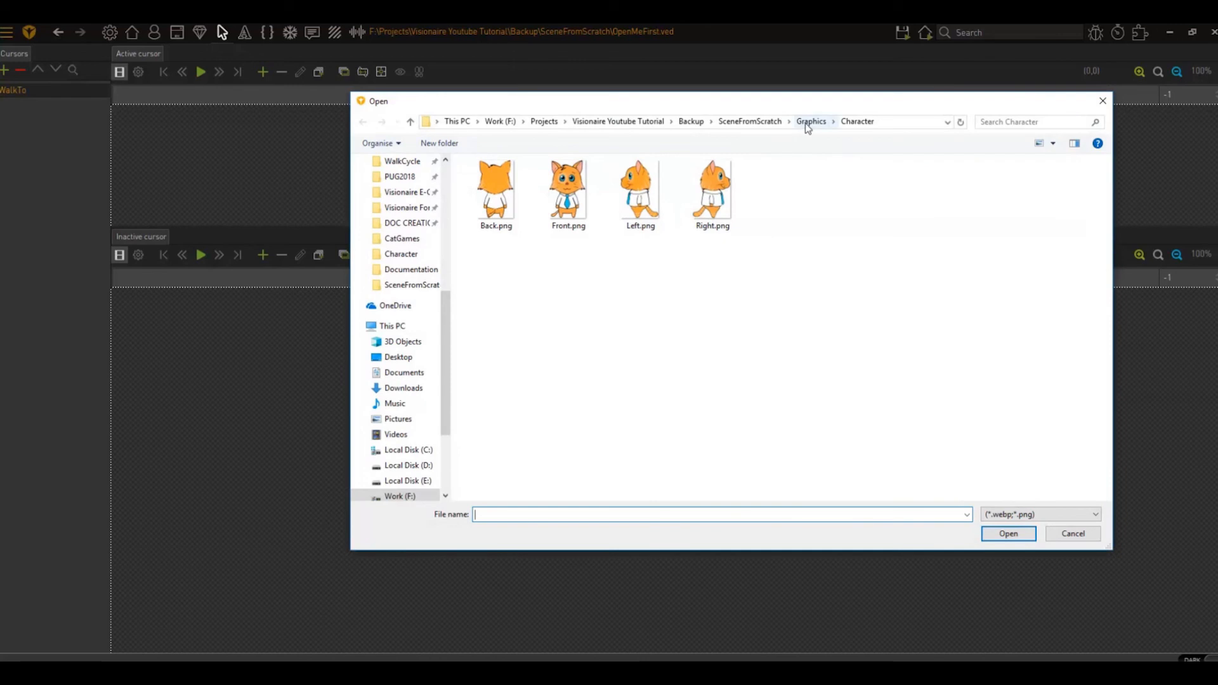
{"action": "left_click", "coordinate": [808, 125]}
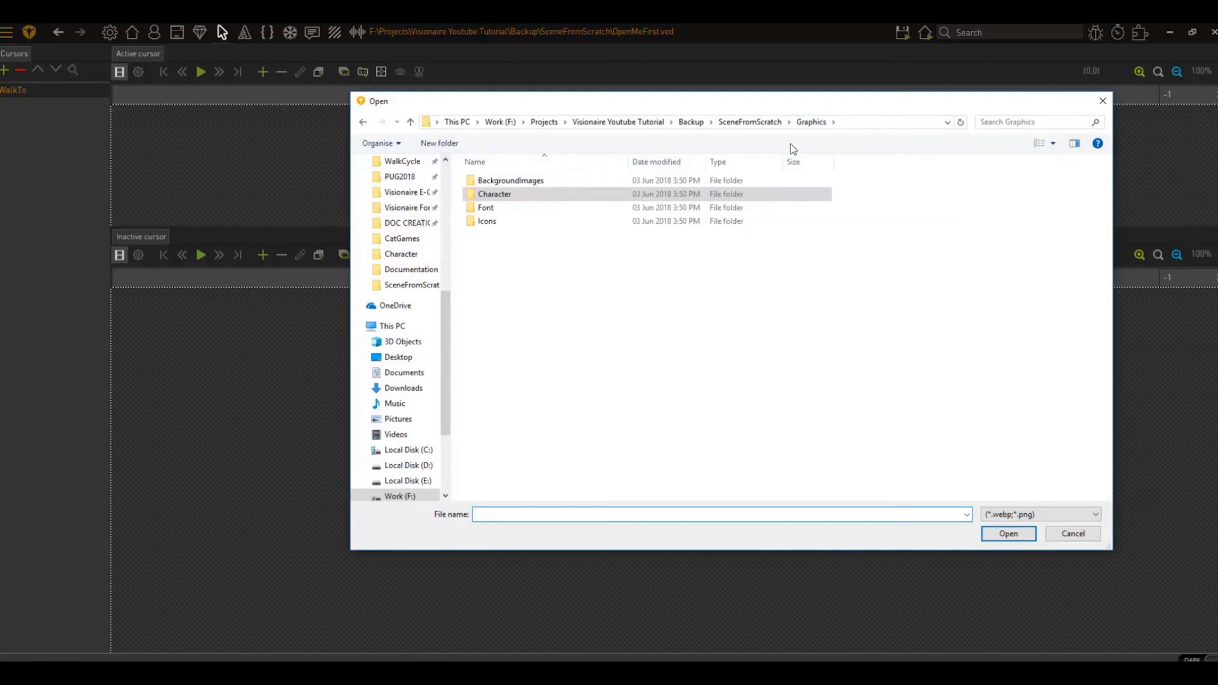
{"action": "double_click", "coordinate": [489, 222]}
{"action": "left_click", "coordinate": [561, 203]}
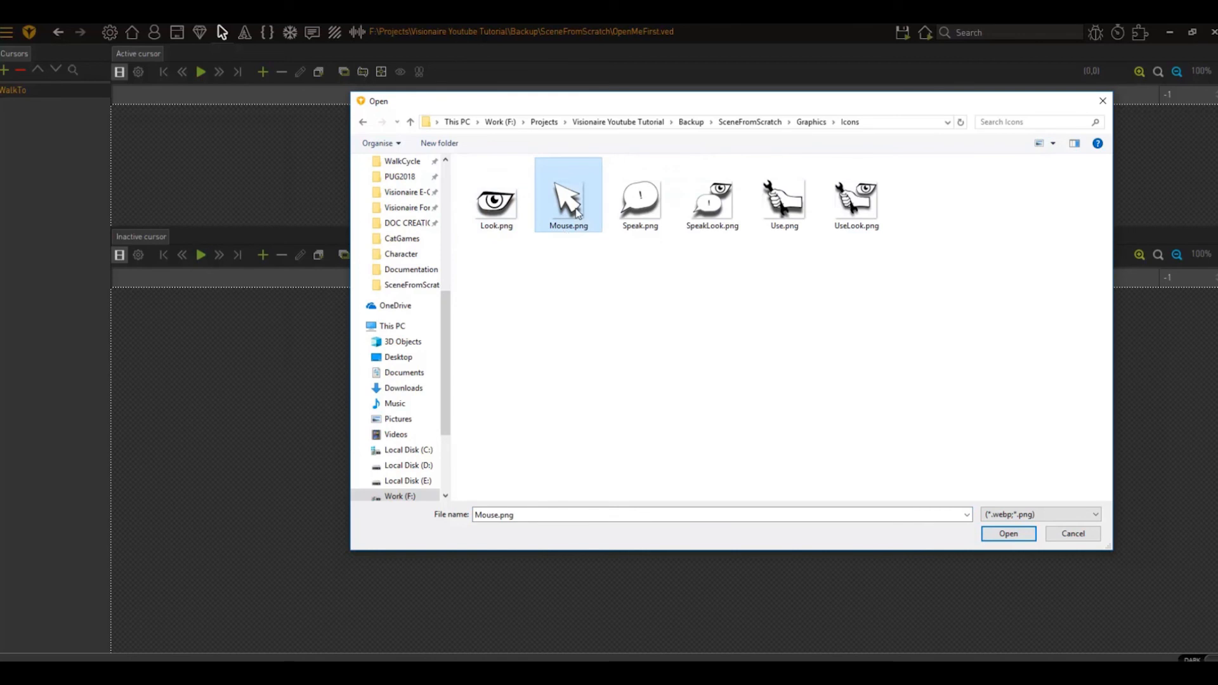
{"action": "double_click", "coordinate": [570, 203]}
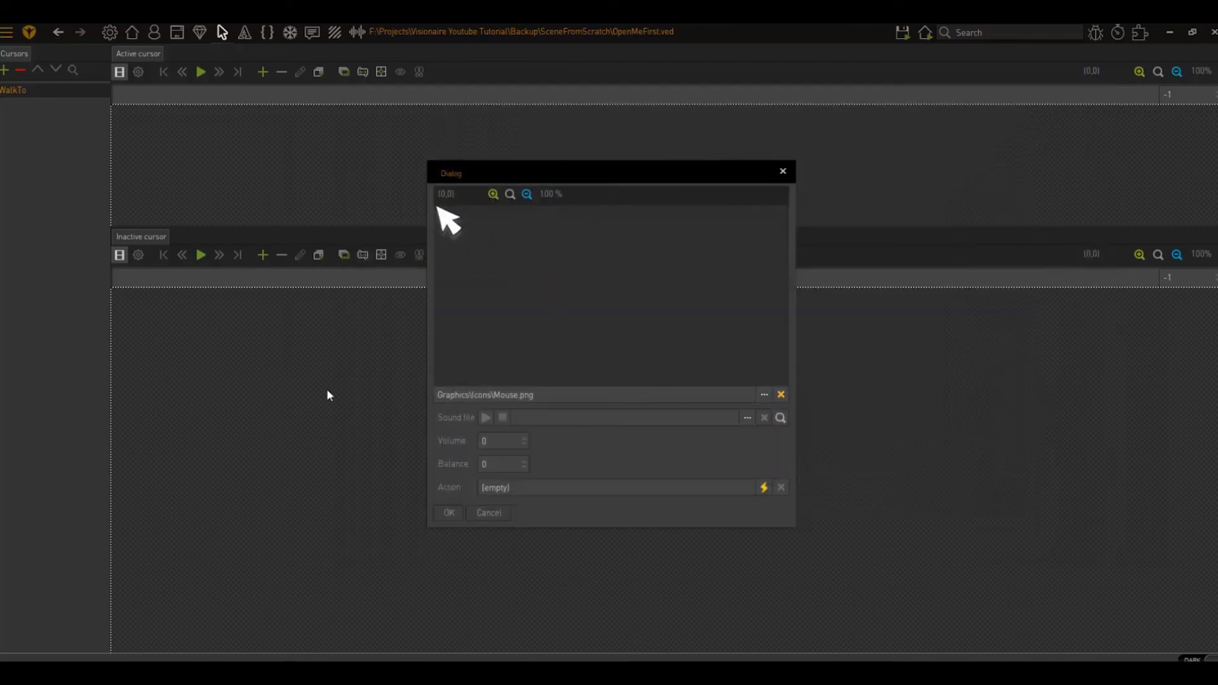
{"action": "left_click", "coordinate": [451, 514]}
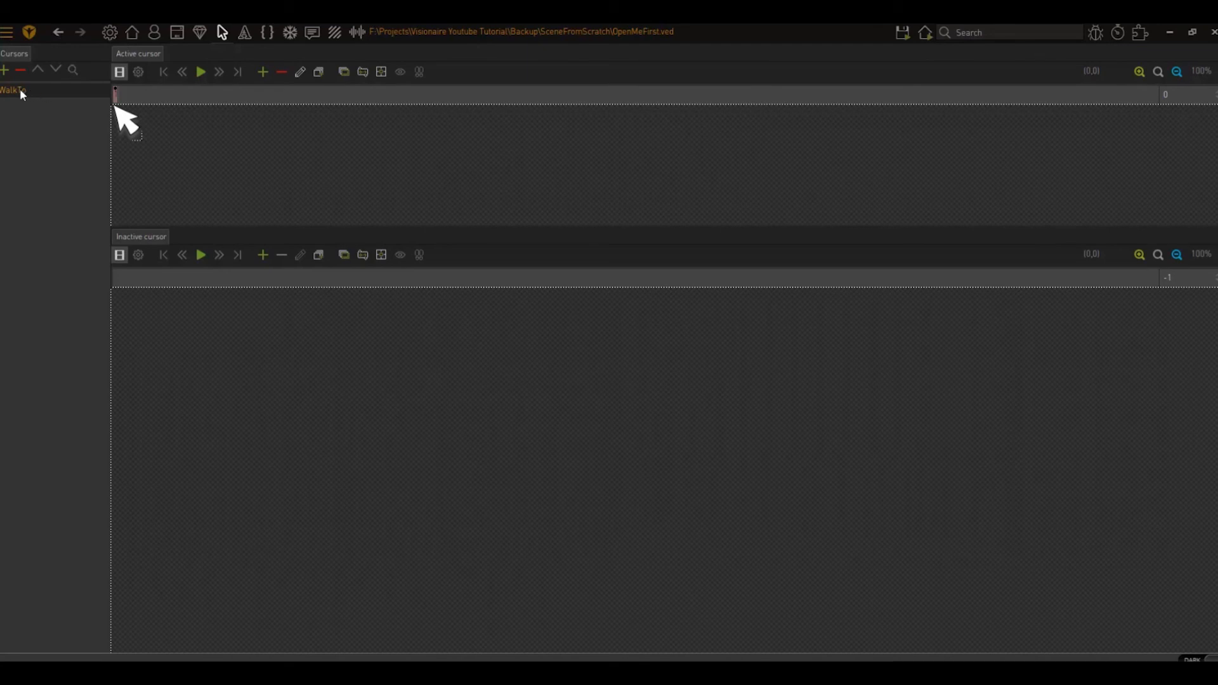
{"action": "left_click", "coordinate": [114, 95]}
- Add Mouse.png as the frame of WalkTo's inactive cursor
{"action": "left_click", "coordinate": [262, 255]}
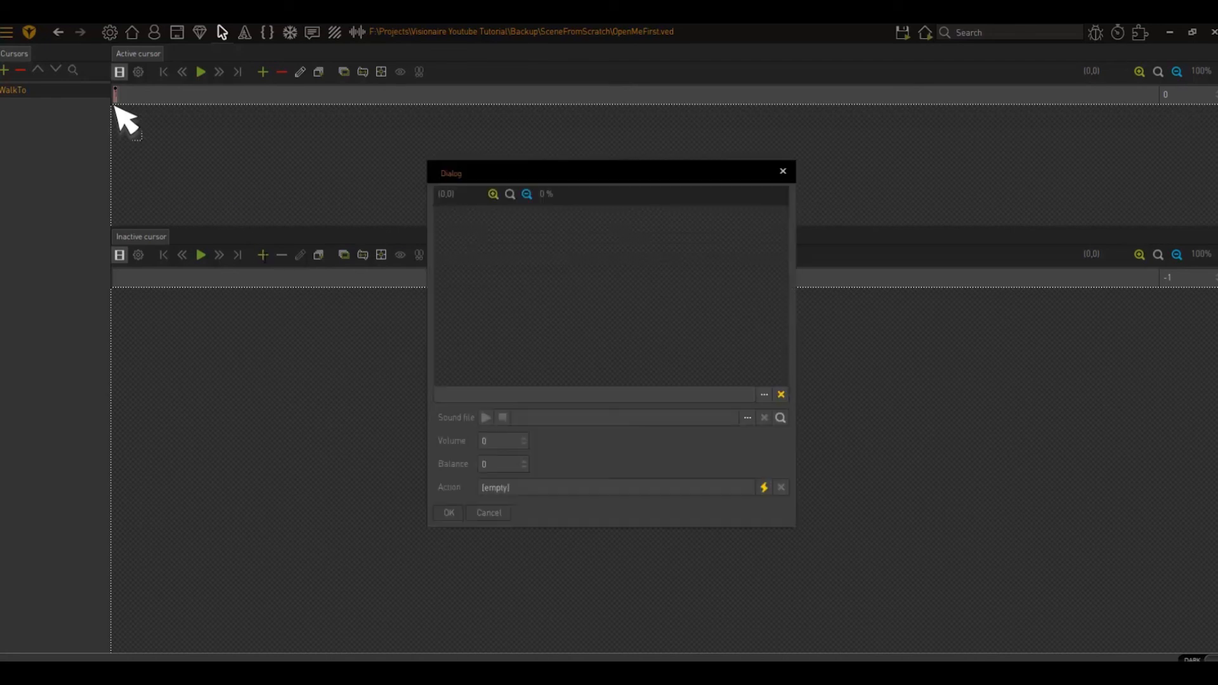
{"action": "left_click", "coordinate": [765, 394]}
{"action": "double_click", "coordinate": [572, 187]}
{"action": "left_click", "coordinate": [458, 511]}
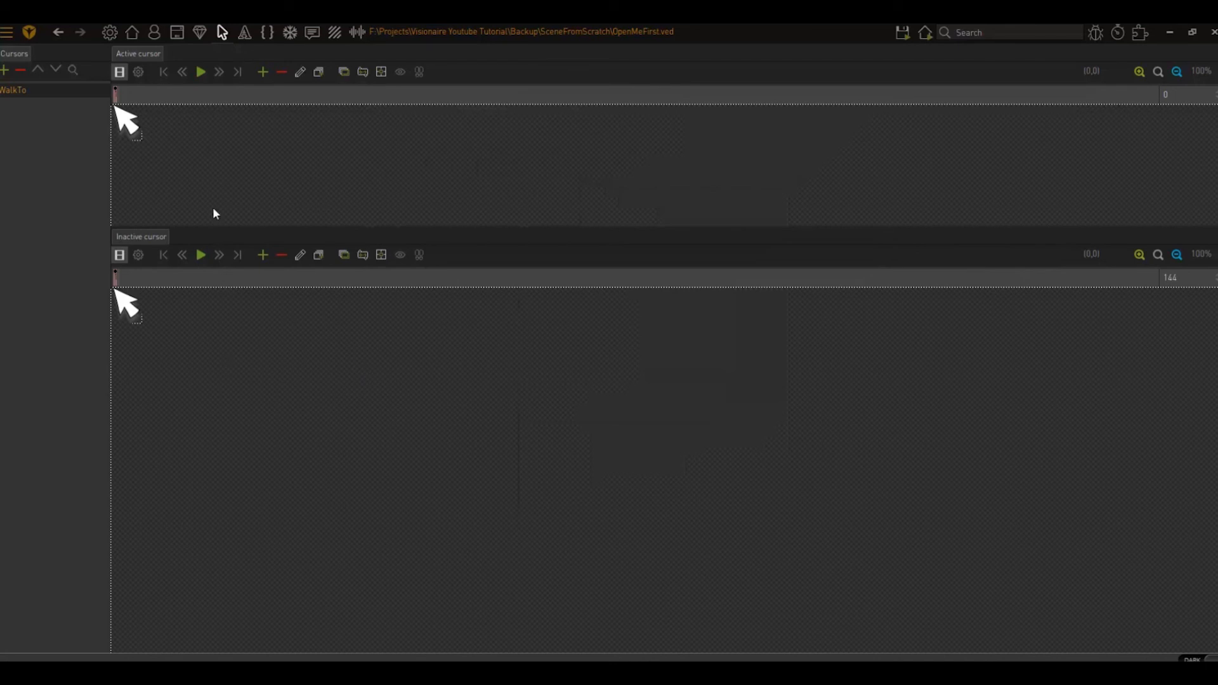
- Place WalkTo's hotspots on the arrow tip, at about (10, 8) for the active and (7, 6) for the inactive cursor
{"action": "left_click", "coordinate": [383, 71]}
{"action": "left_click", "coordinate": [117, 108]}
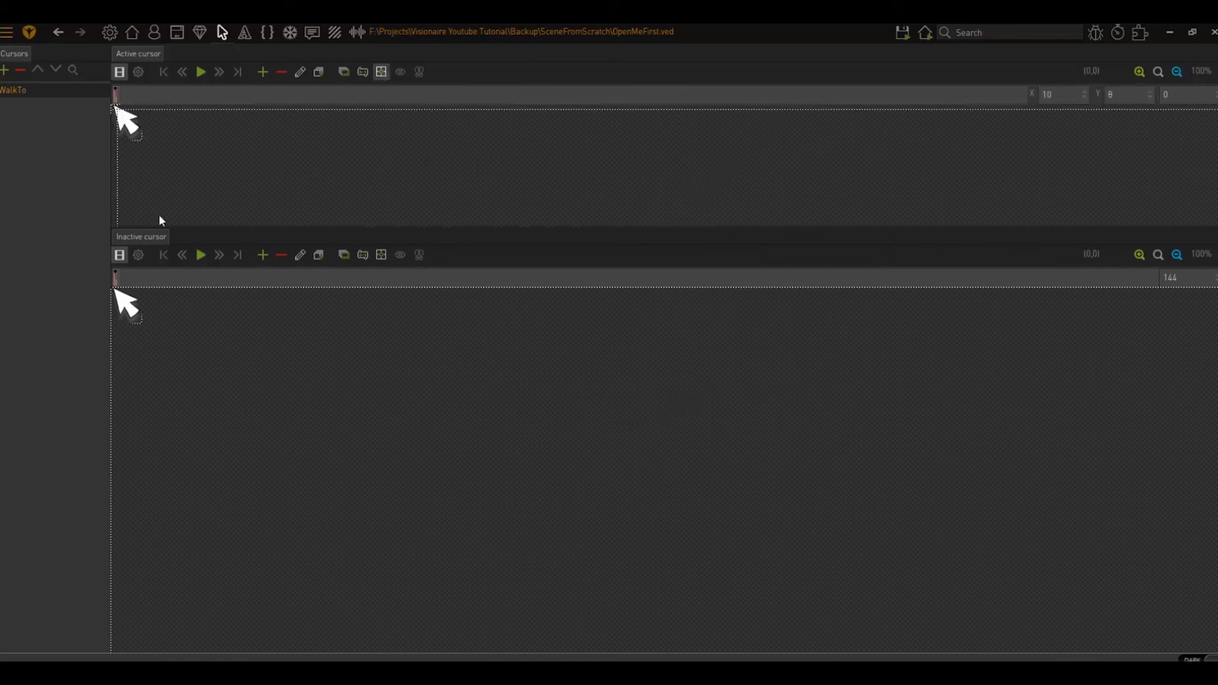
{"action": "left_click", "coordinate": [381, 255]}
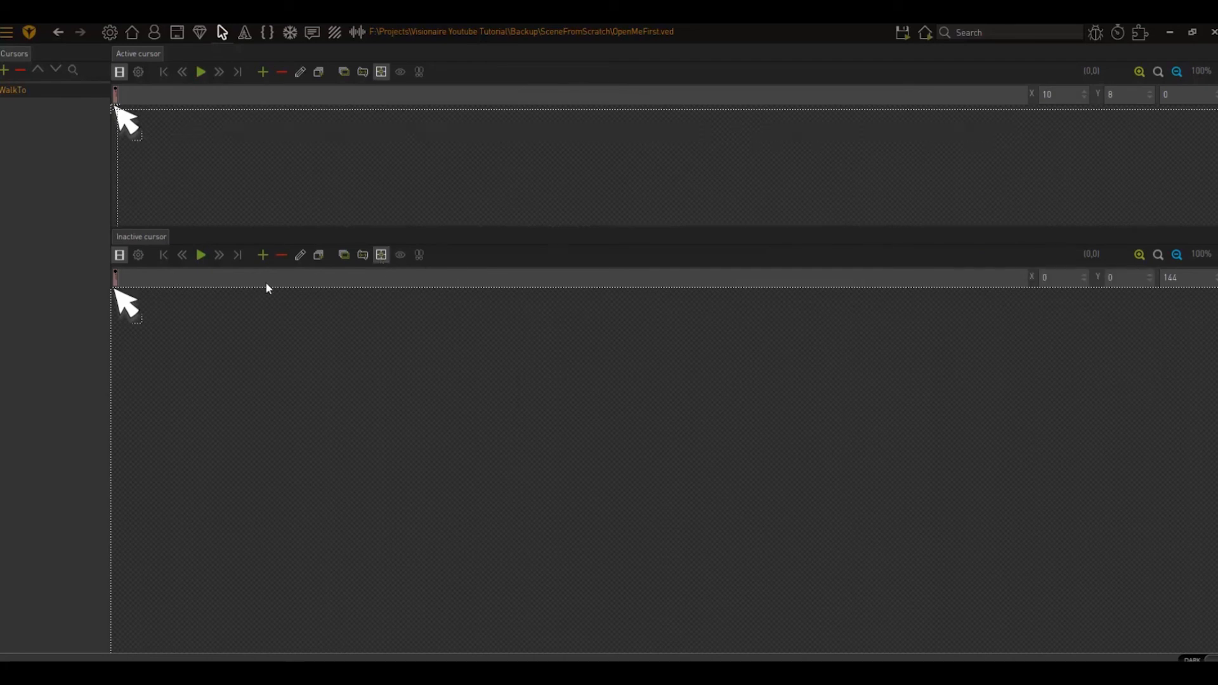
{"action": "left_click", "coordinate": [115, 291]}
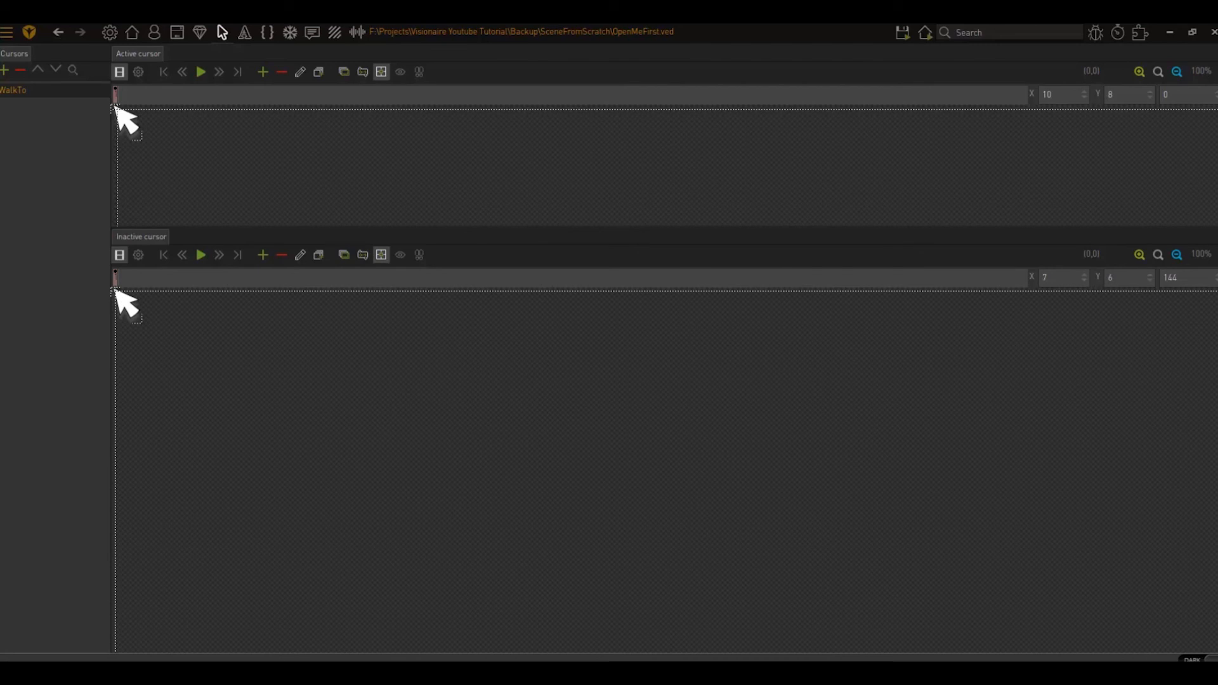
- Create two more cursors named Look and Use
{"action": "left_click", "coordinate": [21, 100]}
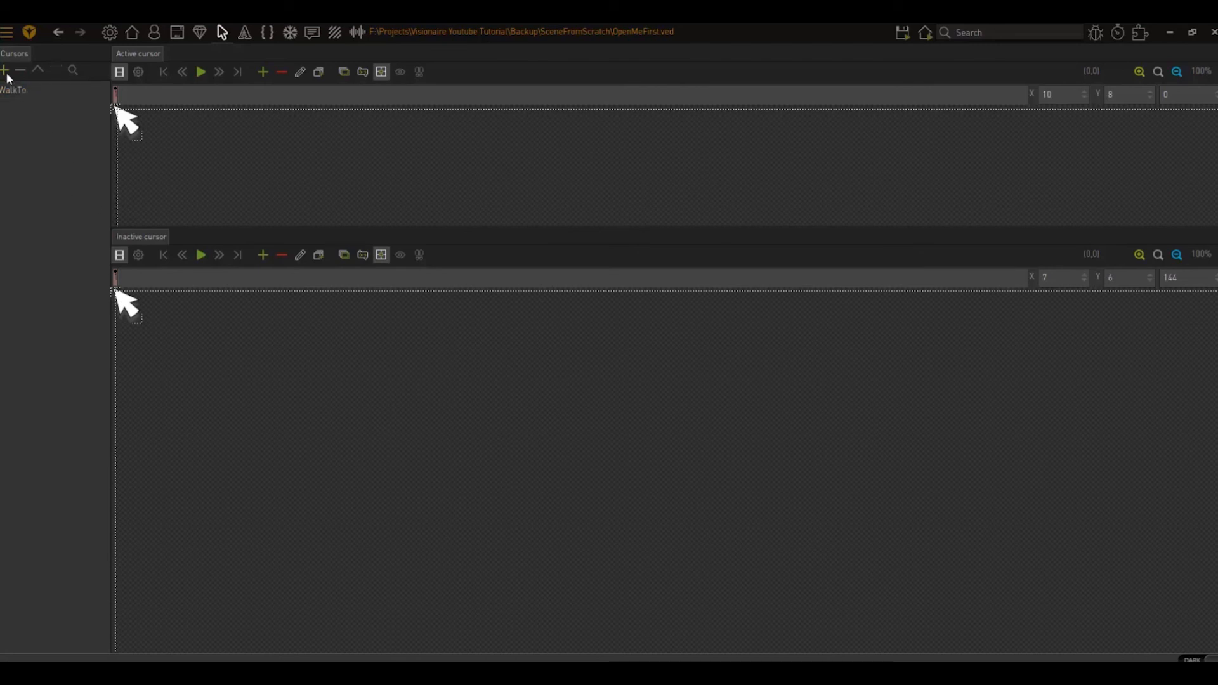
{"action": "left_click", "coordinate": [6, 73]}
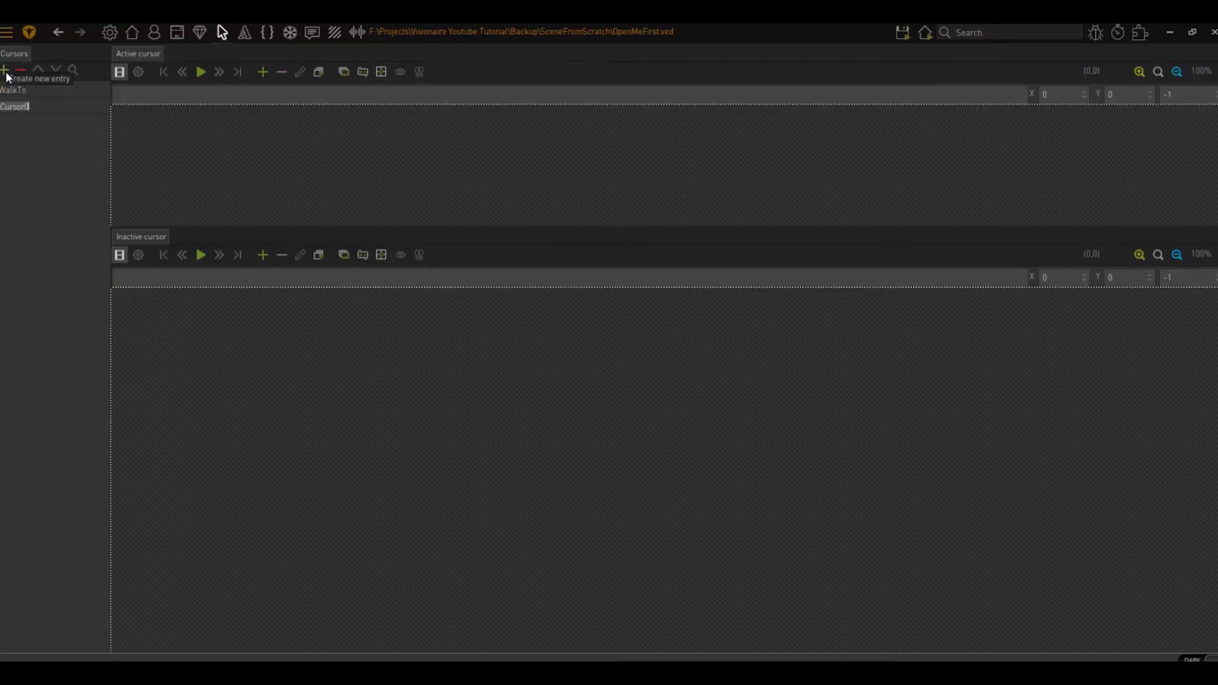
{"action": "type", "text": "Look"}
{"action": "key", "text": "Return"}
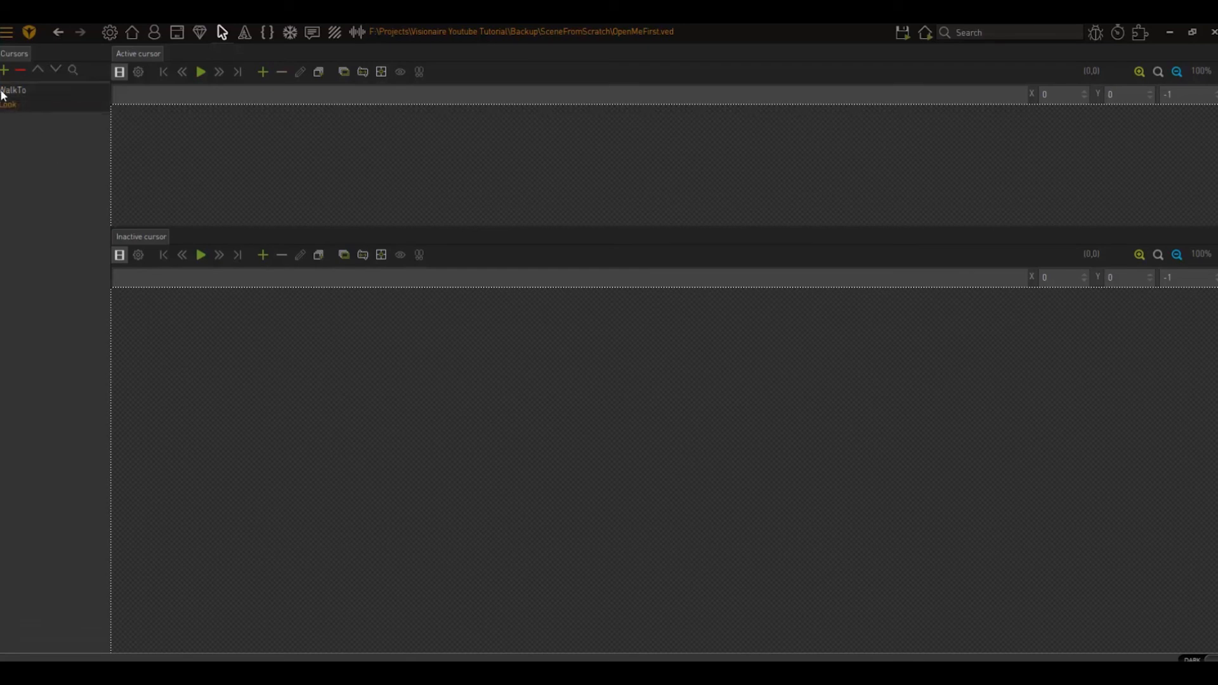
{"action": "left_click", "coordinate": [6, 72]}
{"action": "type", "text": "Use"}
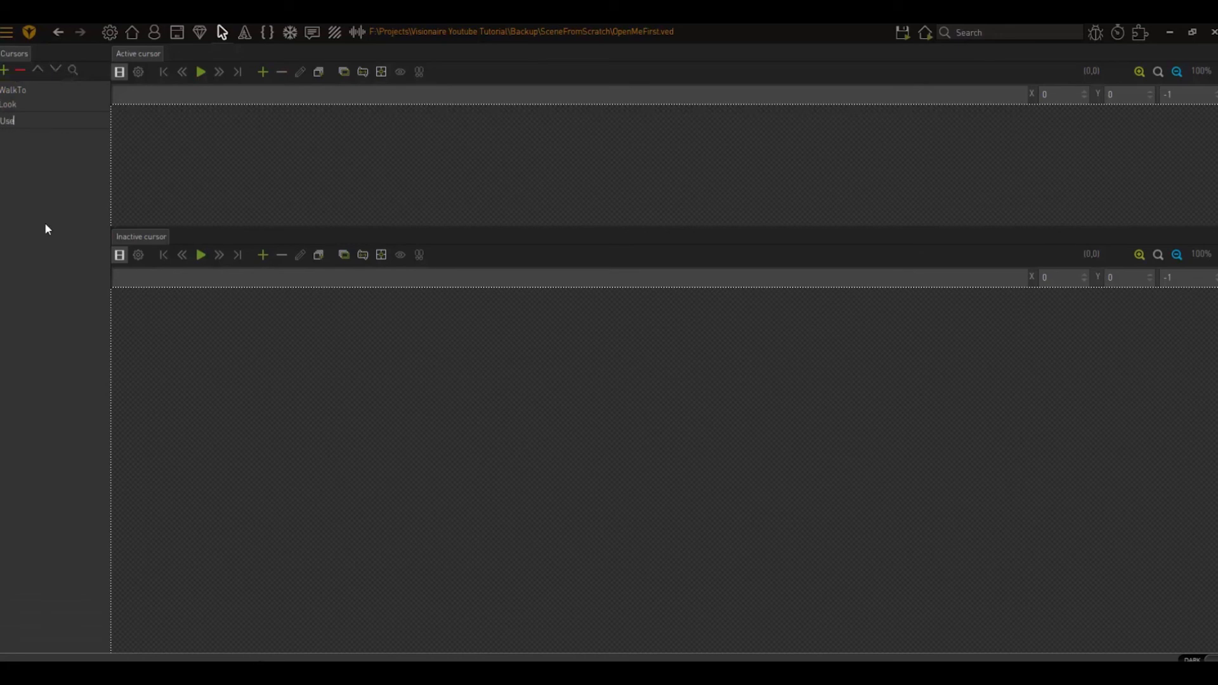
{"action": "key", "text": "Return"}
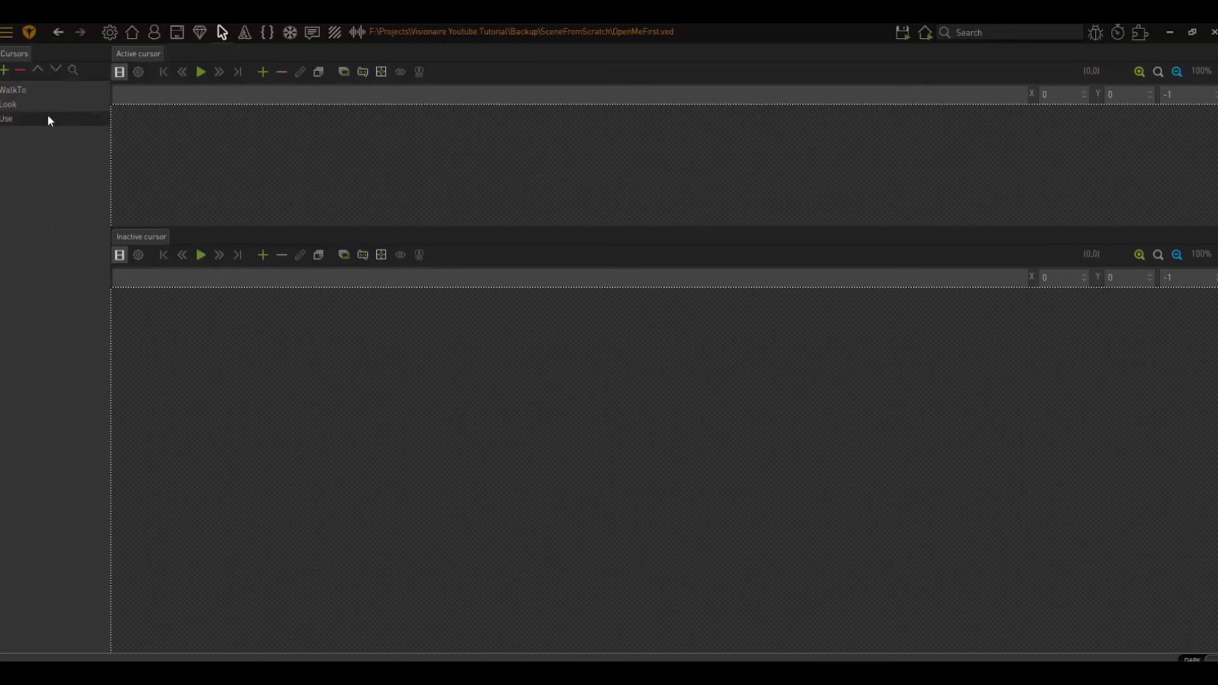
- Give Look's active cursor the Look.png image and place its hotspot at the eye's centre, about (32, 16)
{"action": "left_click", "coordinate": [46, 105]}
{"action": "left_click", "coordinate": [263, 72]}
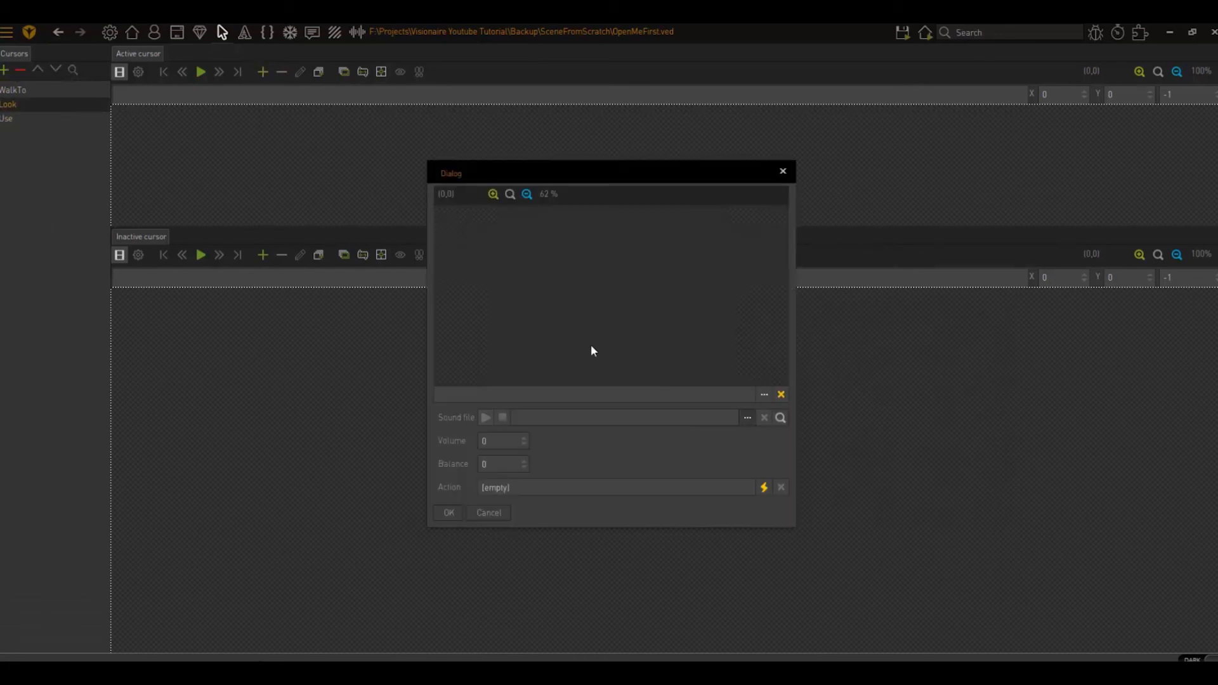
{"action": "left_click", "coordinate": [764, 395]}
{"action": "double_click", "coordinate": [495, 185]}
{"action": "left_click", "coordinate": [448, 512]}
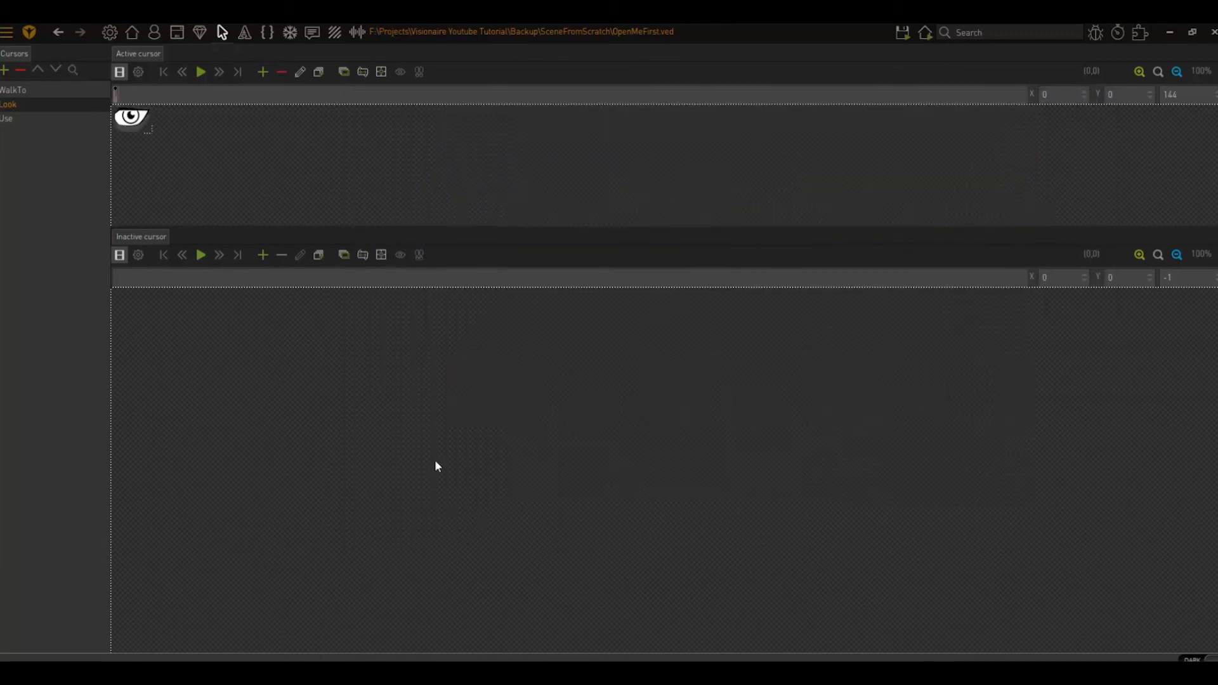
{"action": "left_click", "coordinate": [381, 72]}
{"action": "left_click", "coordinate": [131, 114]}
- Give Look's inactive cursor the Look.png image and place its hotspot at the eye's centre, about (31, 15)
{"action": "left_click", "coordinate": [264, 254]}
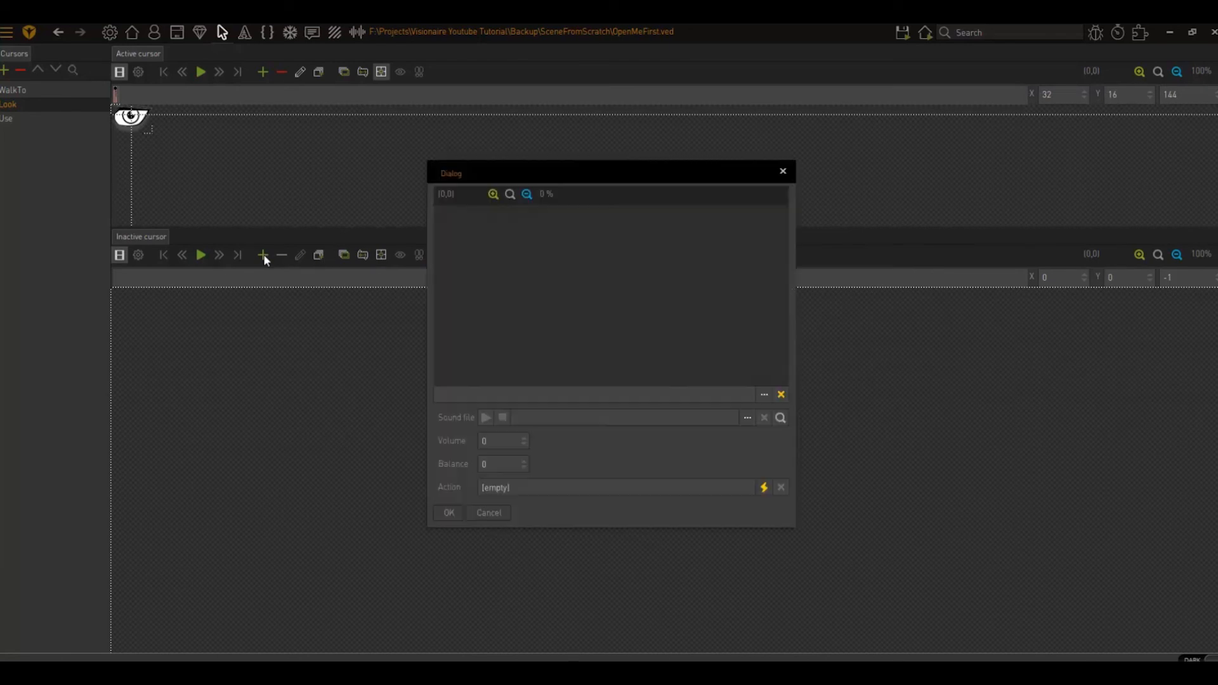
{"action": "left_click", "coordinate": [764, 394]}
{"action": "double_click", "coordinate": [496, 187]}
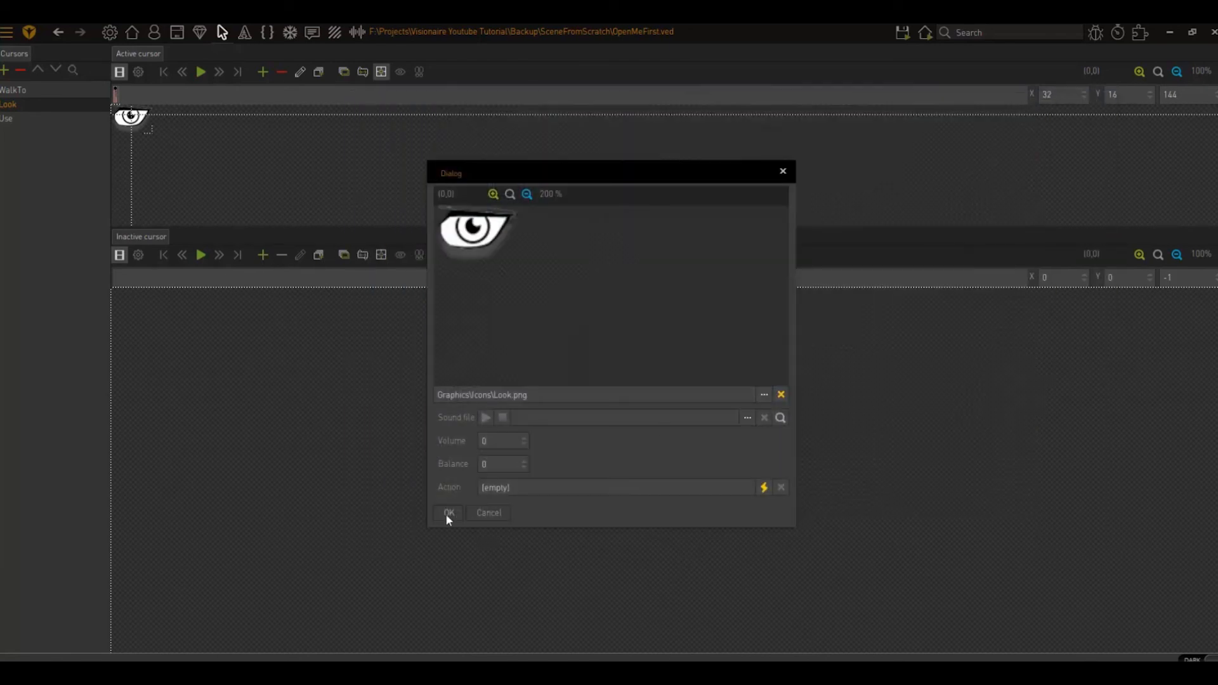
{"action": "left_click", "coordinate": [448, 515]}
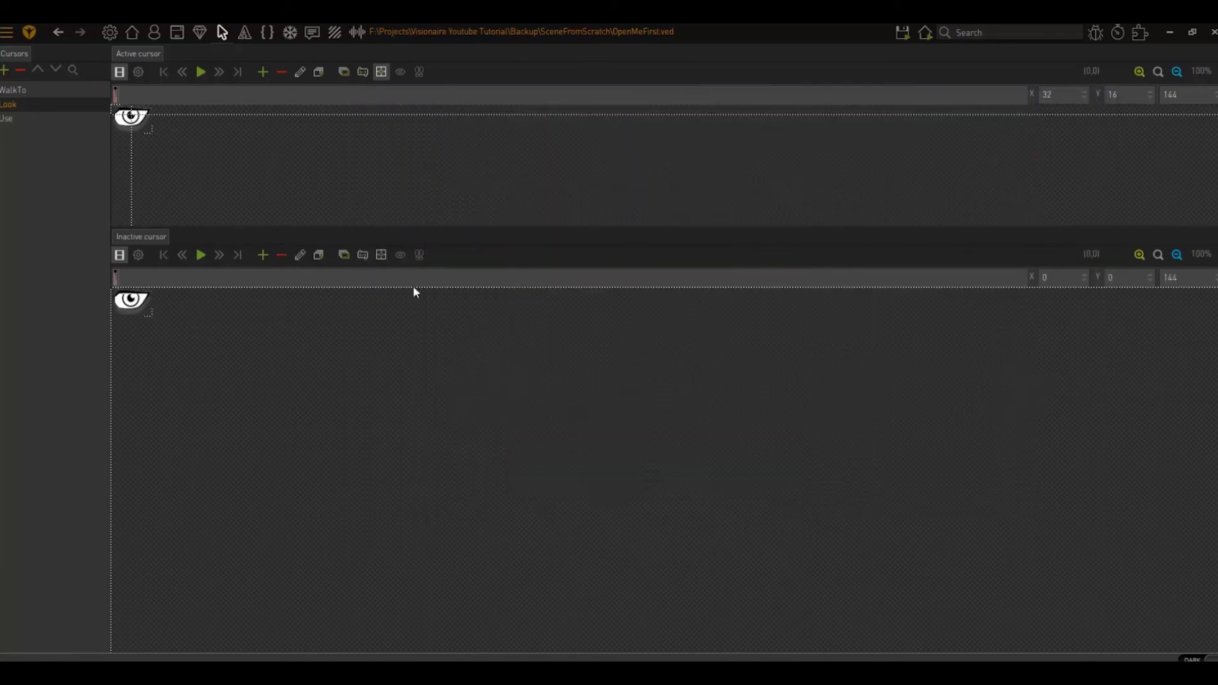
{"action": "left_click", "coordinate": [381, 255]}
{"action": "left_click", "coordinate": [131, 296]}
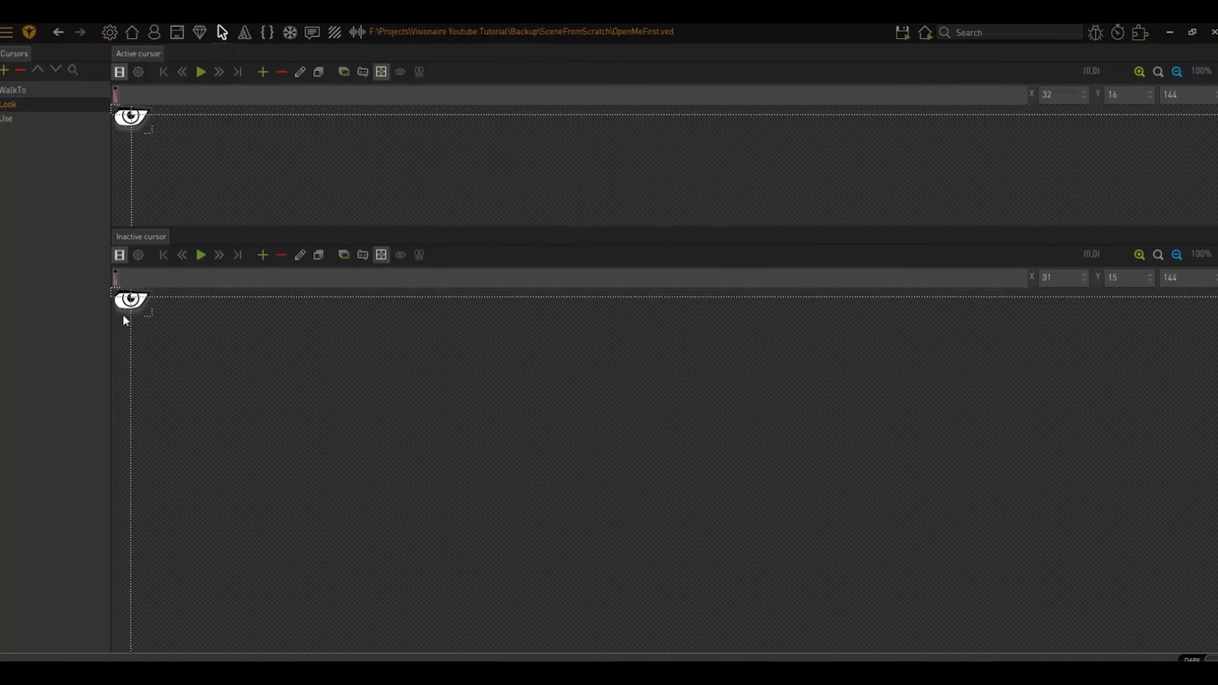
- Add Use.png as the frame of the Use cursor's active state
{"action": "left_click", "coordinate": [19, 122]}
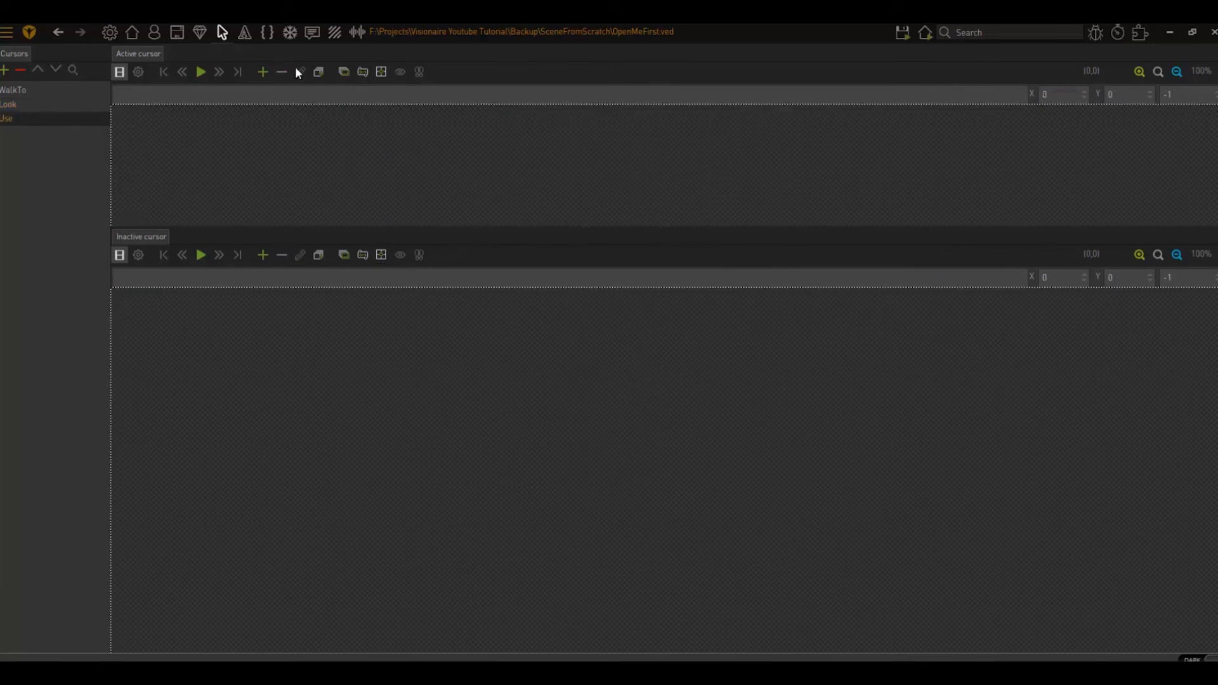
{"action": "left_click", "coordinate": [345, 73]}
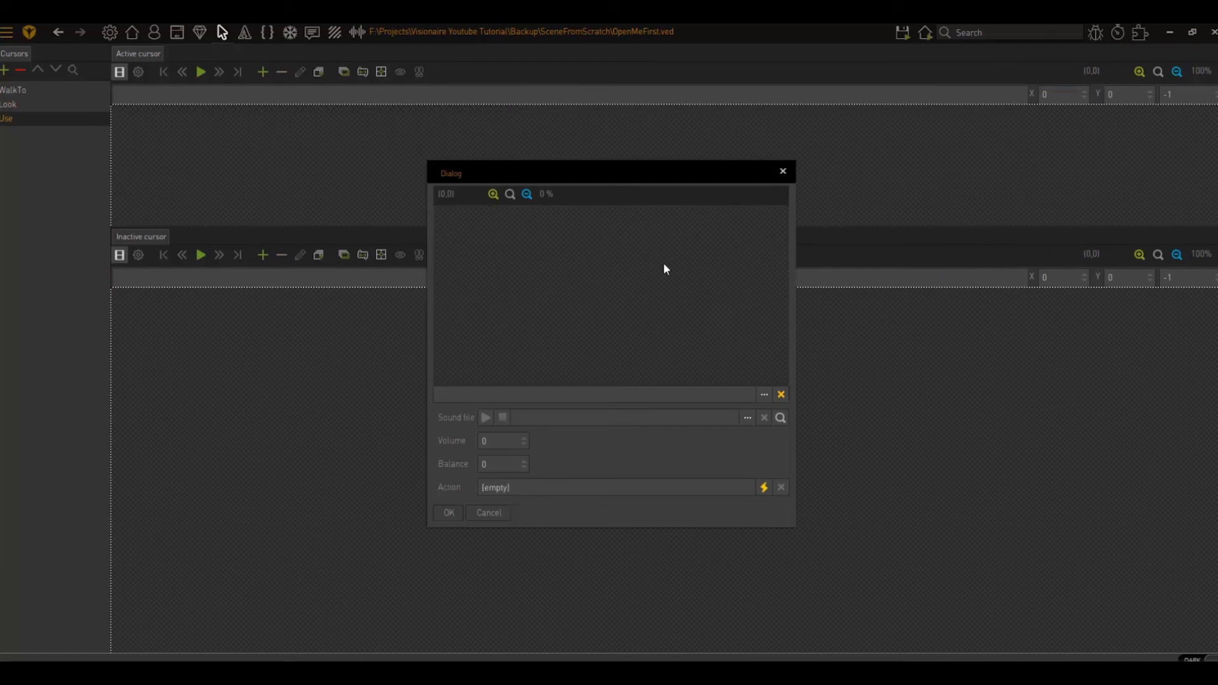
{"action": "left_click", "coordinate": [764, 395]}
{"action": "left_click", "coordinate": [786, 184]}
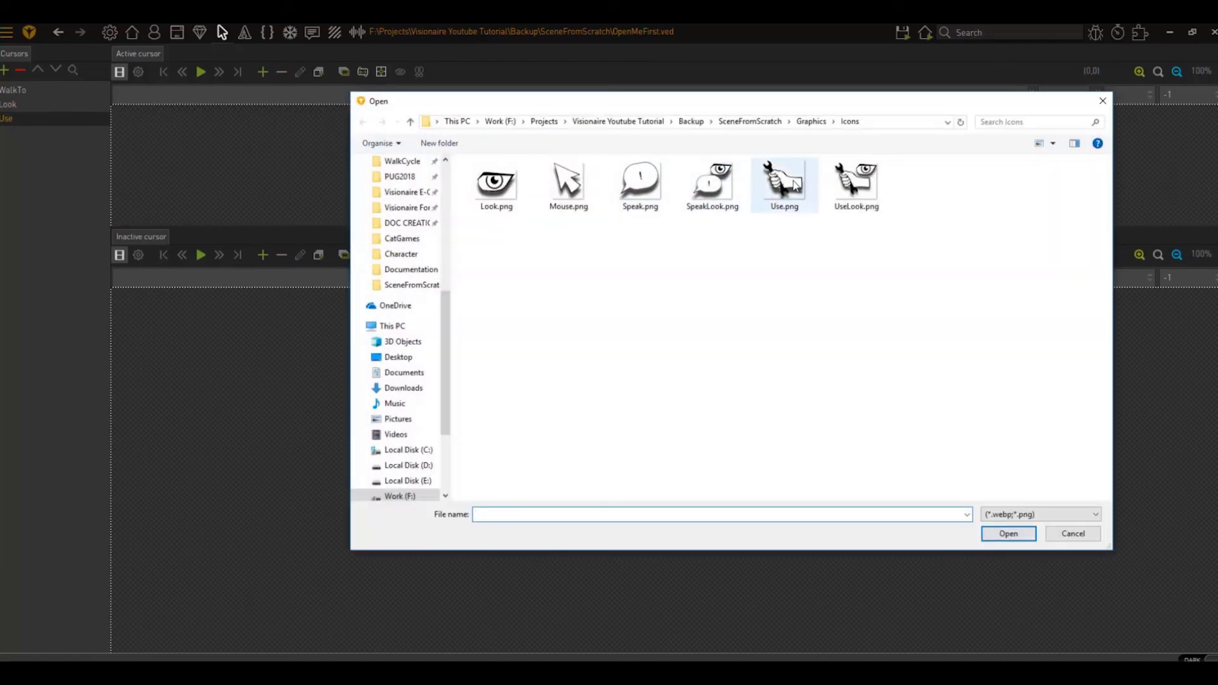
{"action": "double_click", "coordinate": [786, 185]}
{"action": "left_click", "coordinate": [450, 513]}
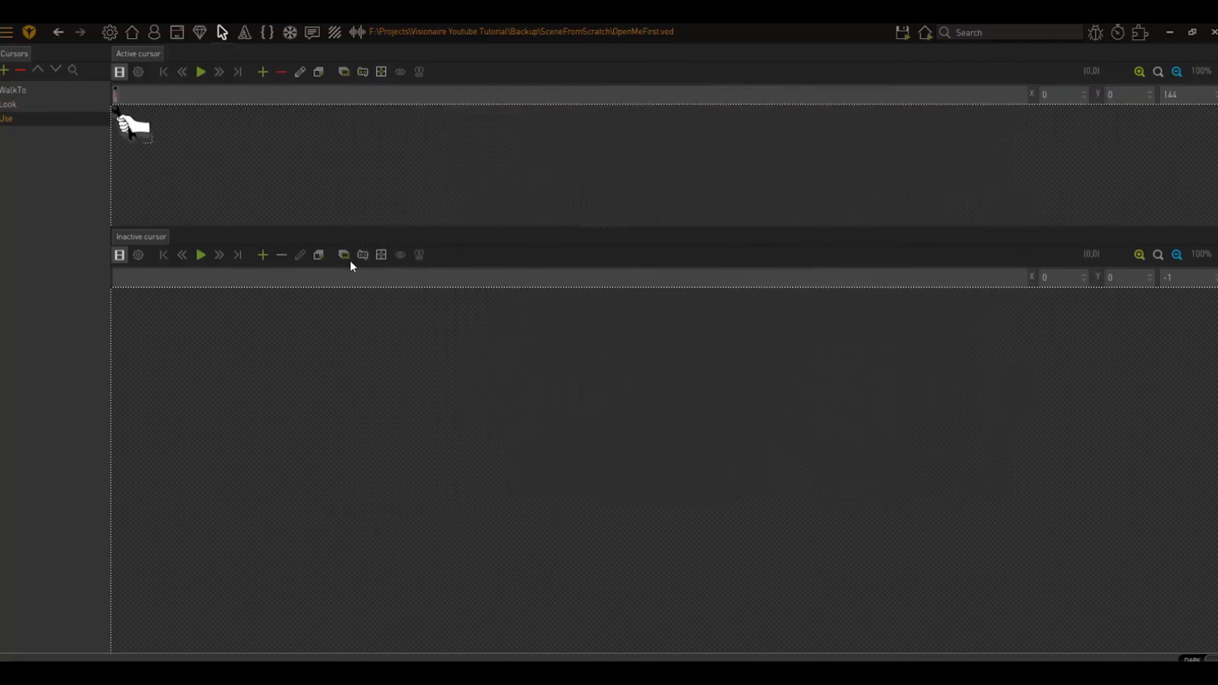
- Add Use.png as the frame of the Use cursor's inactive state
{"action": "left_click", "coordinate": [266, 256]}
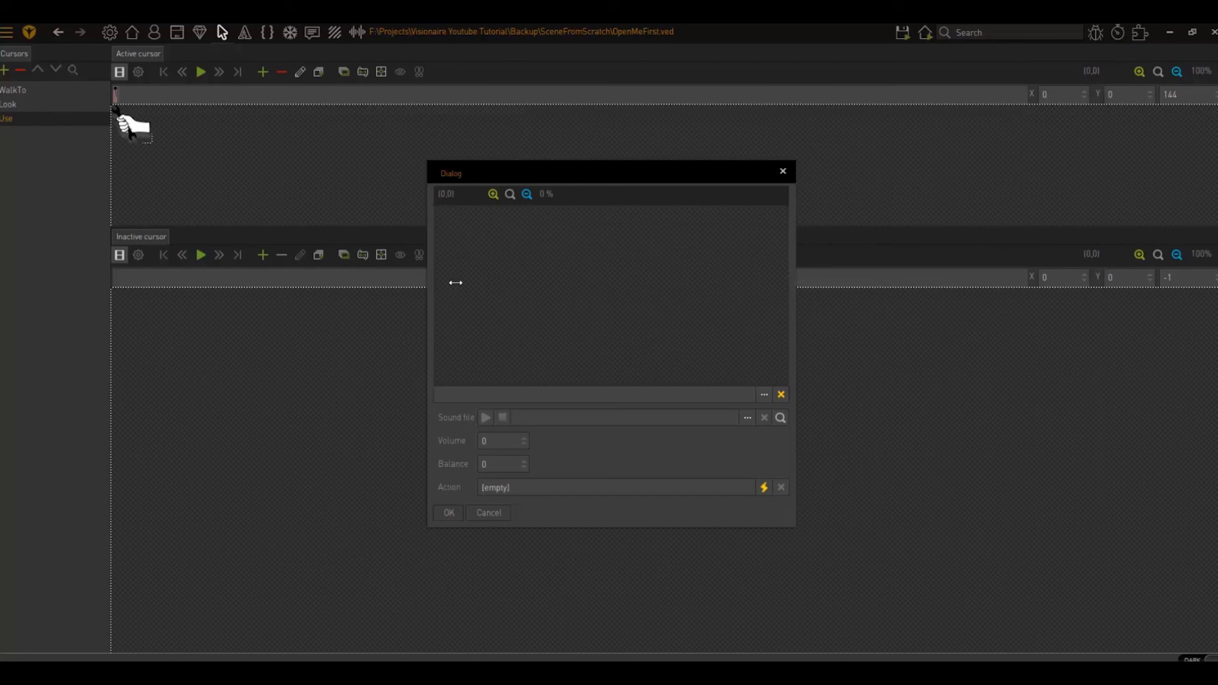
{"action": "left_click", "coordinate": [764, 394]}
{"action": "left_click", "coordinate": [785, 185]}
{"action": "double_click", "coordinate": [785, 184]}
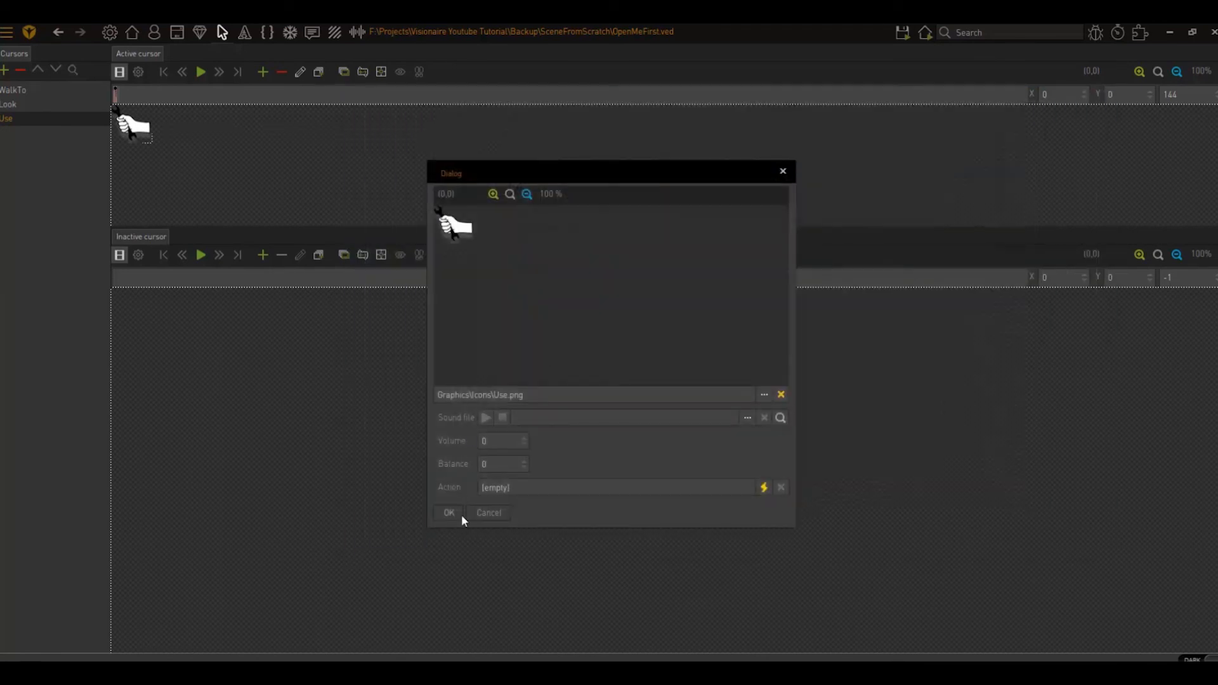
{"action": "left_click", "coordinate": [458, 513]}
- Place the Use cursor's hotspots mid-image, at about (35, 34) for the active and (32, 32) for the inactive state
{"action": "left_click", "coordinate": [381, 72]}
{"action": "left_click", "coordinate": [134, 127]}
{"action": "left_click", "coordinate": [381, 255]}
{"action": "left_click", "coordinate": [132, 308]}
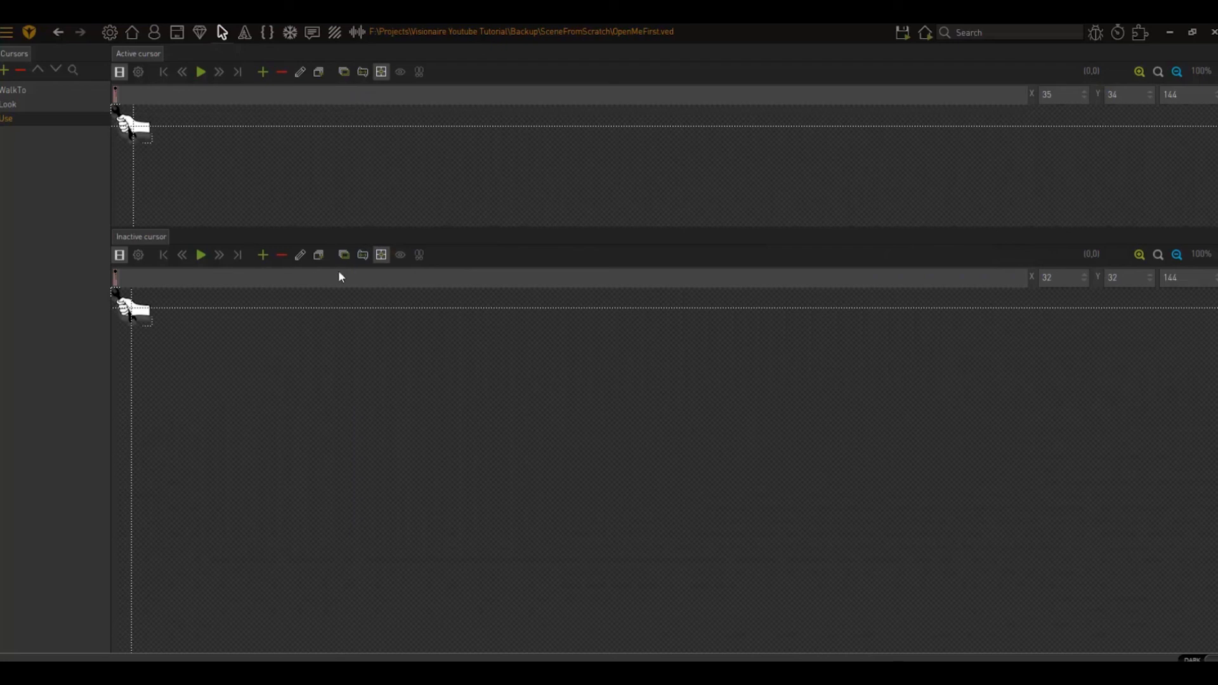
- Create a new interface named SamAndMax
{"action": "left_click", "coordinate": [177, 33]}
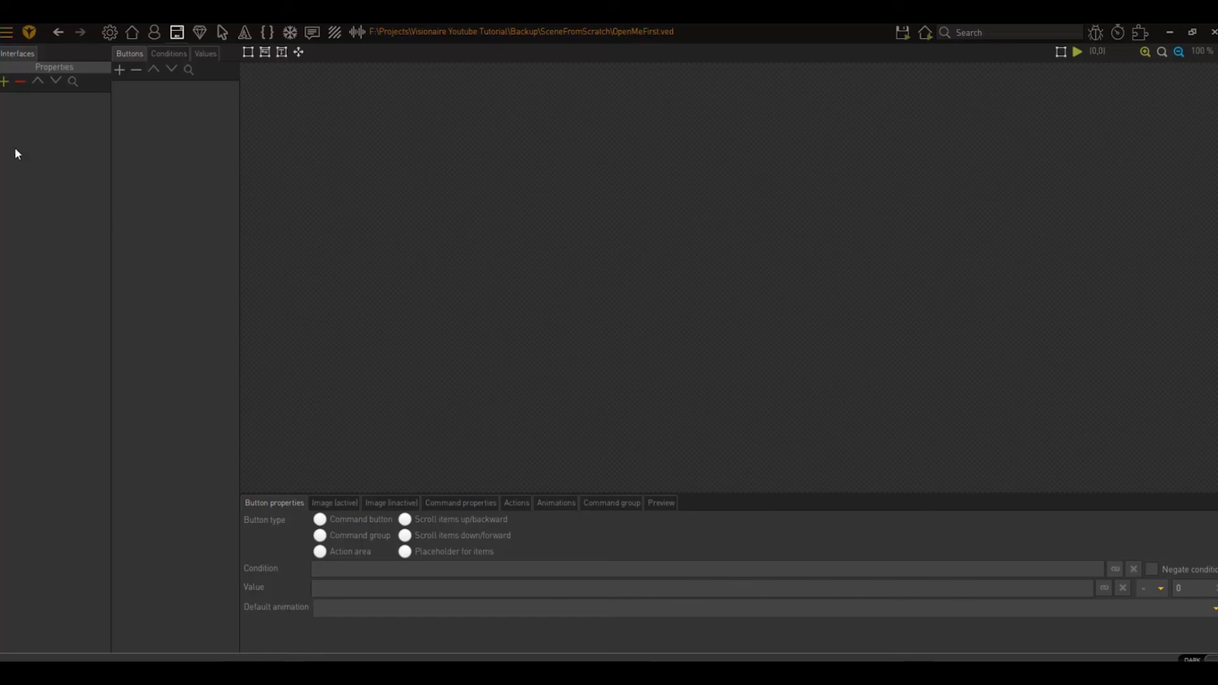
{"action": "left_click", "coordinate": [4, 83]}
{"action": "type", "text": "SamAndMax"}
{"action": "key", "text": "Return"}
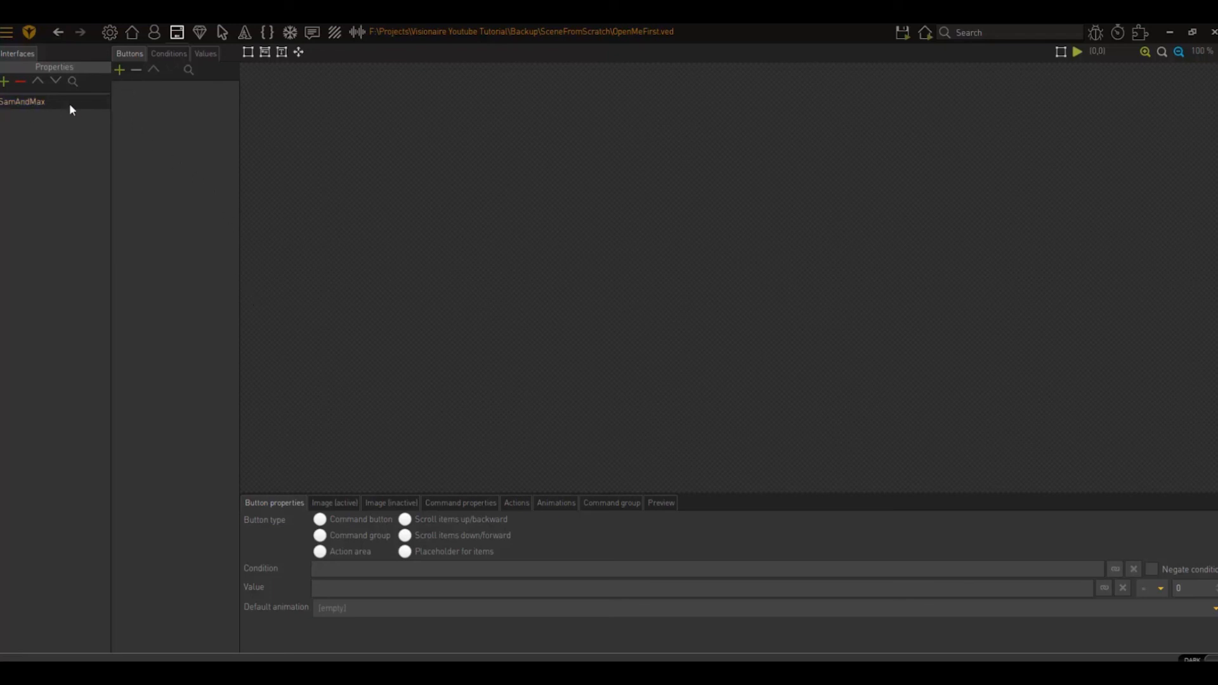
- Add a button named WalkTo to the SamAndMax interface and make it a command button
{"action": "left_click", "coordinate": [120, 71]}
{"action": "type", "text": "WalkTo"}
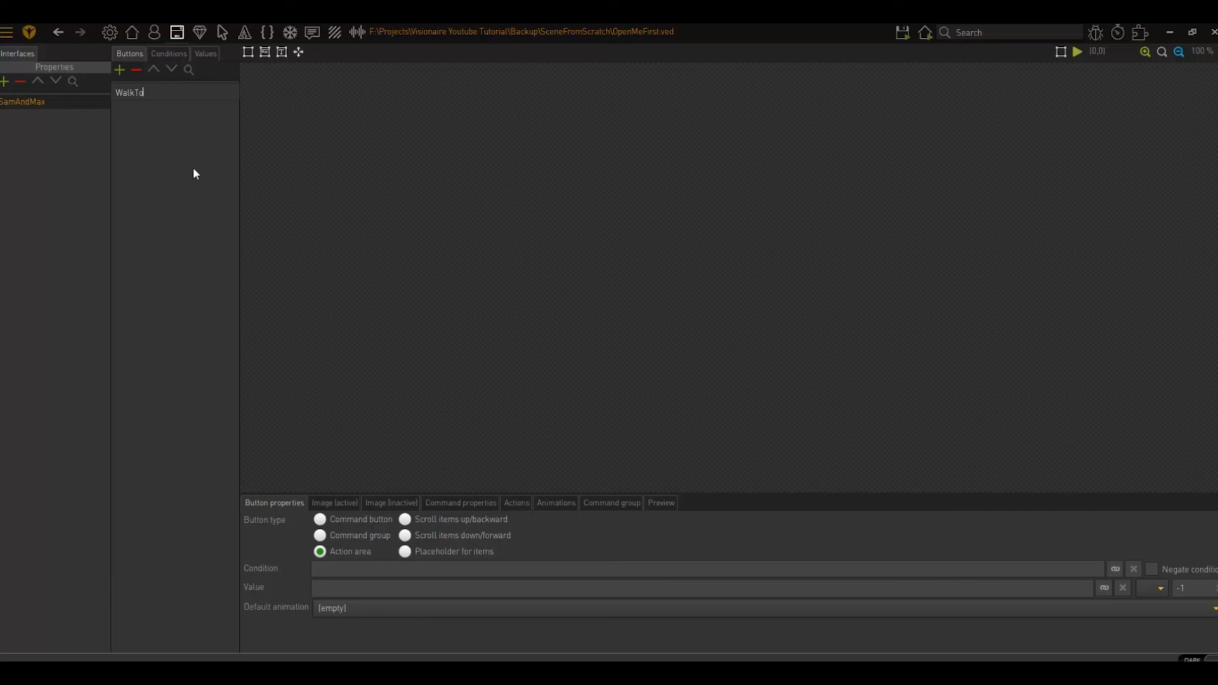
{"action": "key", "text": "Return"}
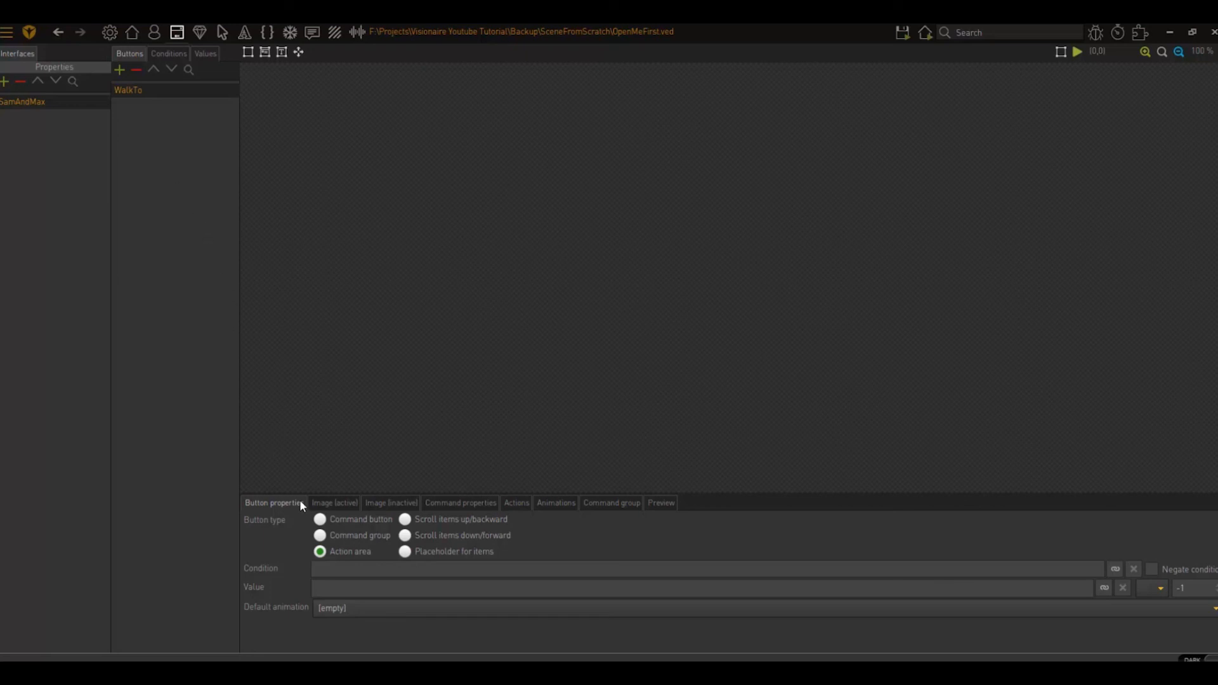
{"action": "left_click", "coordinate": [465, 505]}
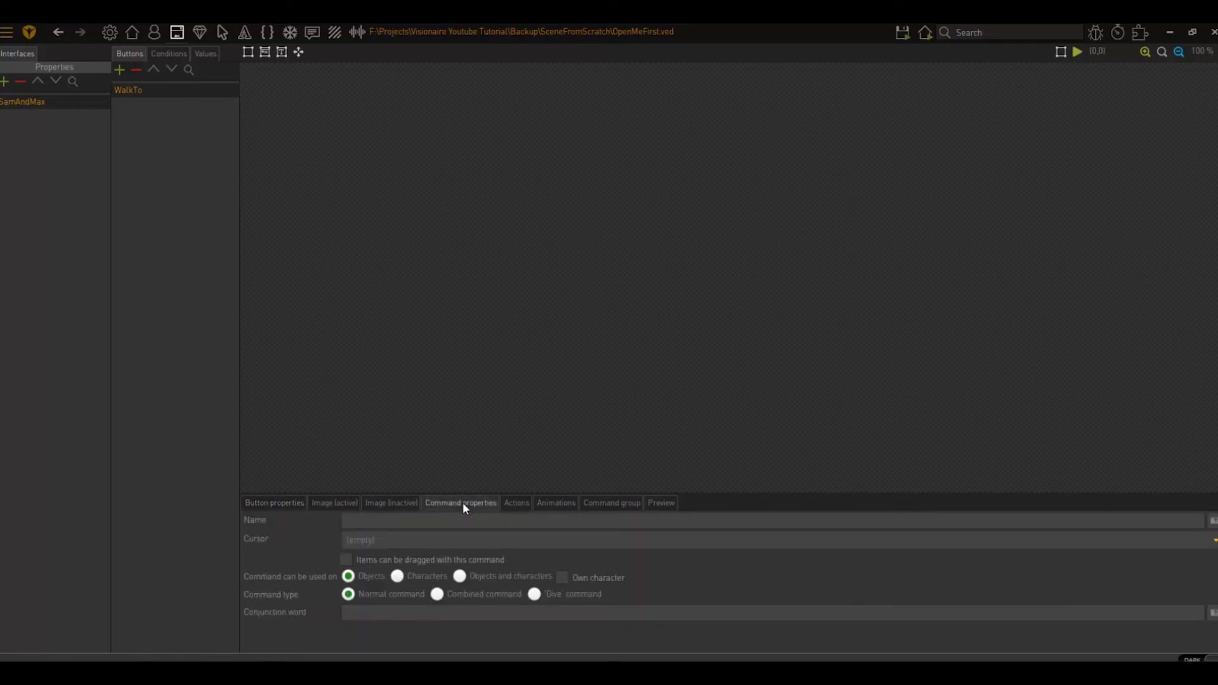
{"action": "left_click", "coordinate": [281, 503]}
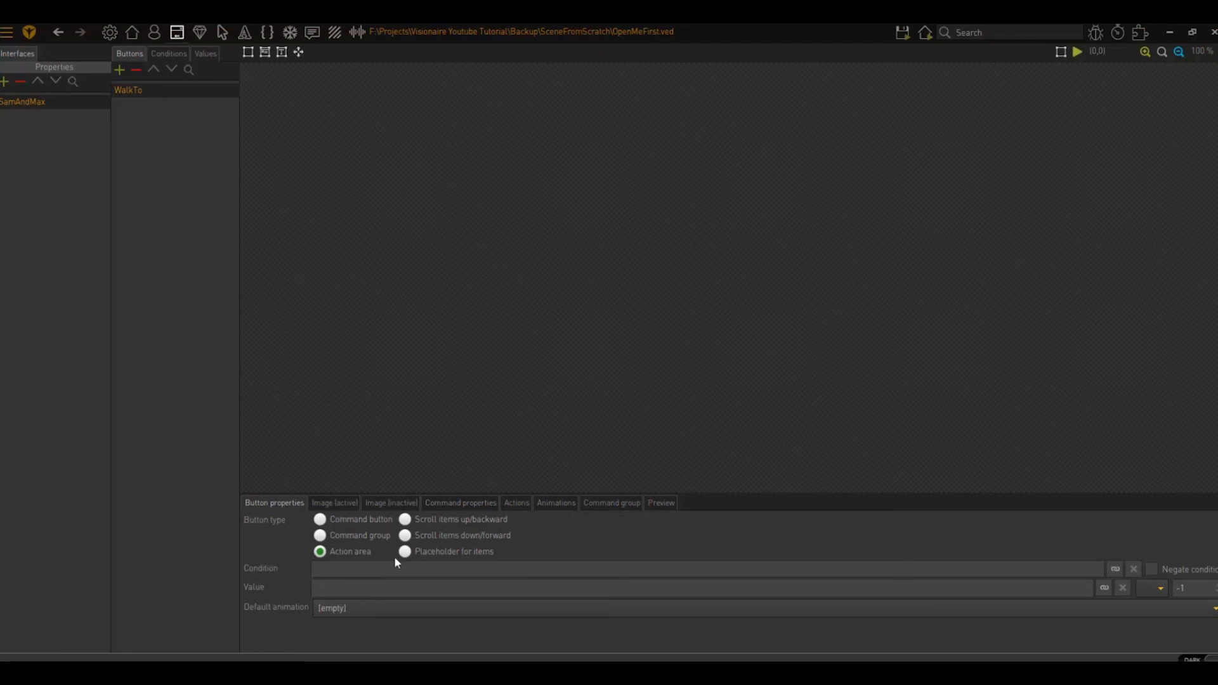
{"action": "left_click", "coordinate": [320, 521]}
{"action": "left_click", "coordinate": [466, 507]}
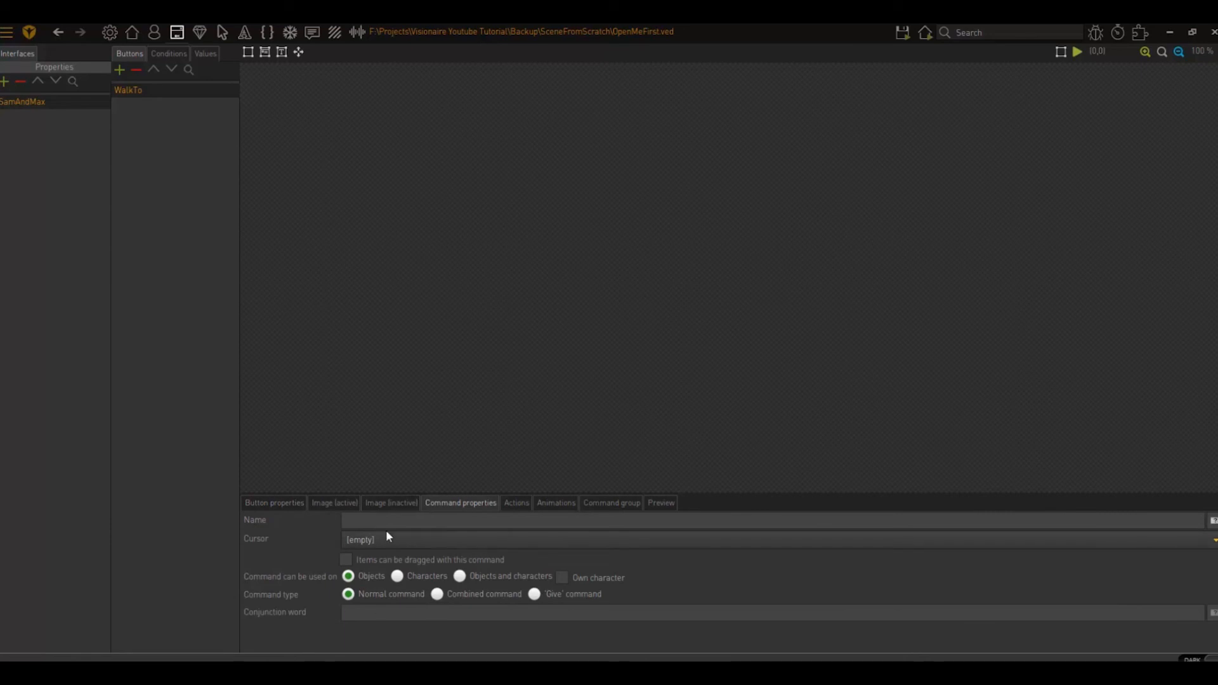
{"action": "left_click", "coordinate": [289, 505]}
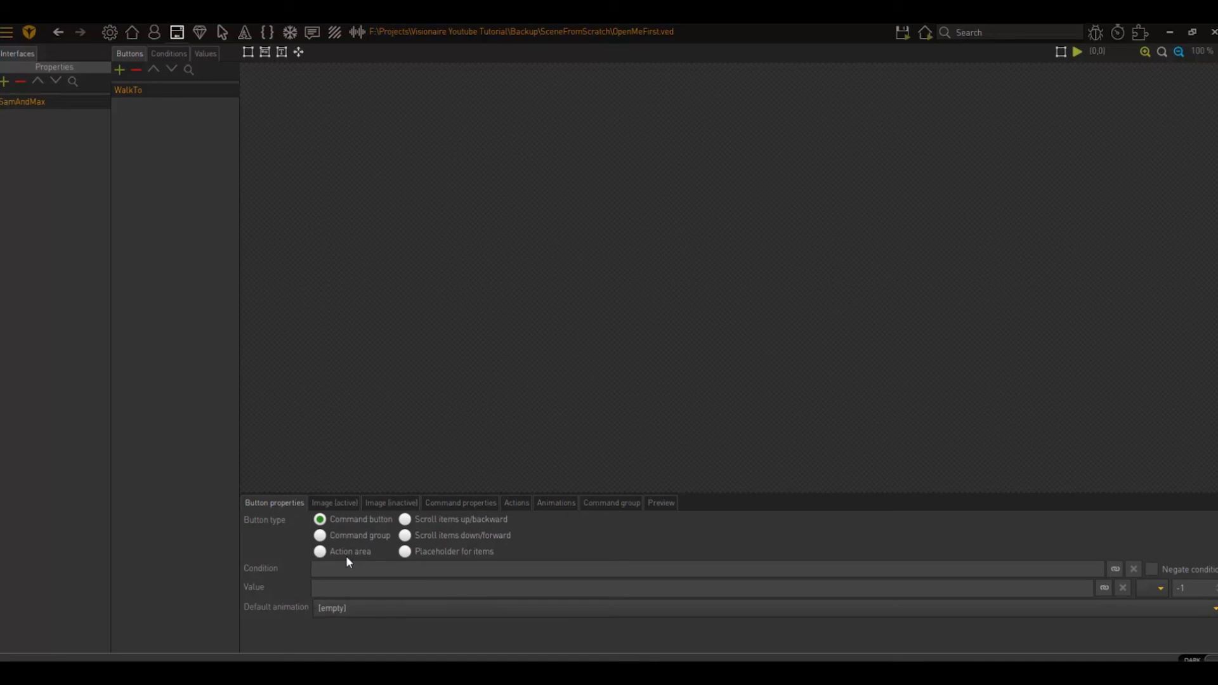
- Name the WalkTo button's command "Walk to" and assign it the WalkTo cursor
{"action": "left_click", "coordinate": [479, 503]}
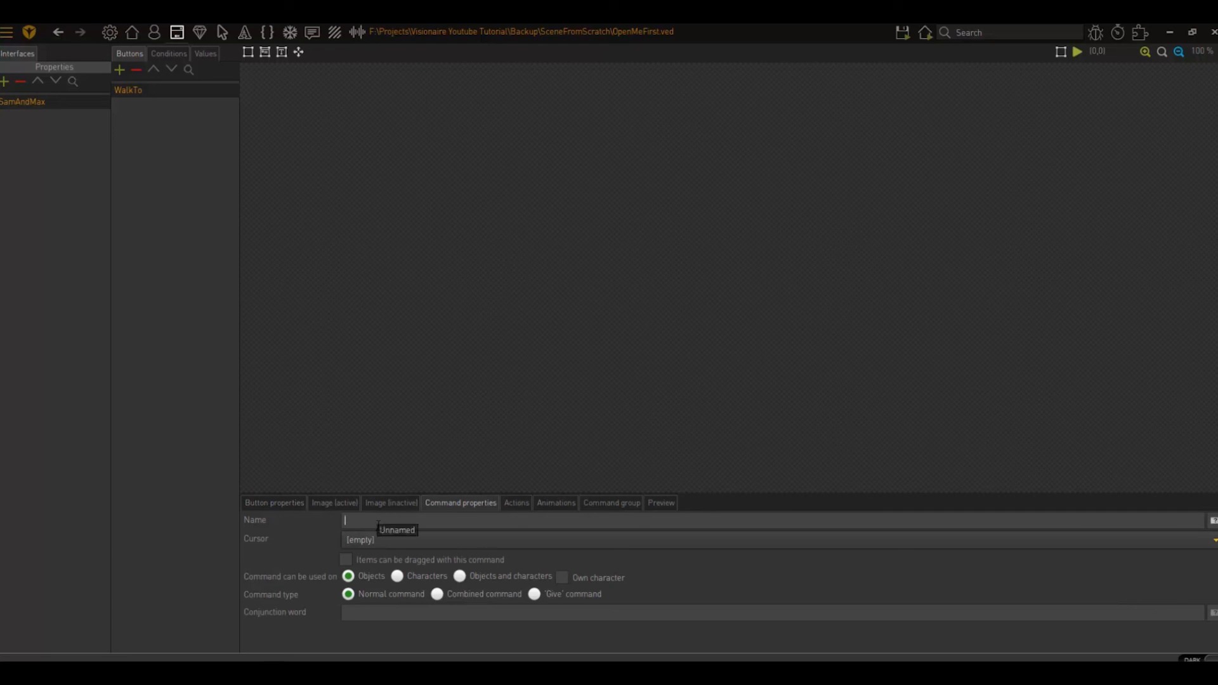
{"action": "type", "text": "Walk to"}
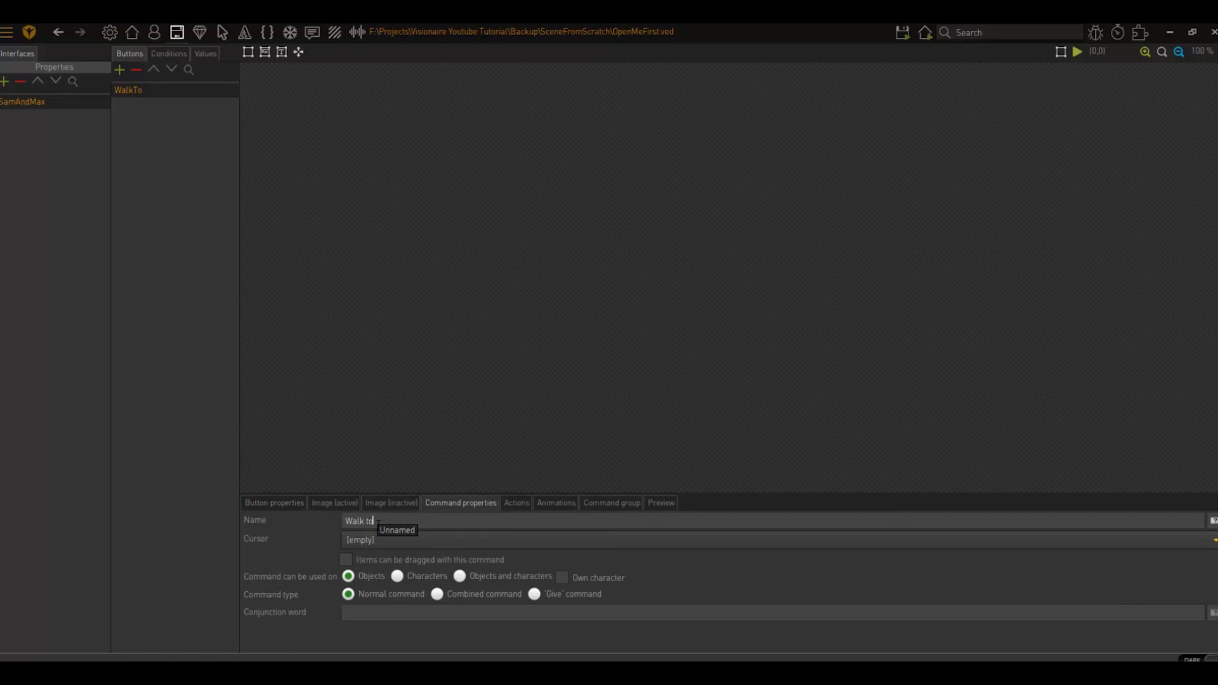
{"action": "left_click", "coordinate": [411, 539]}
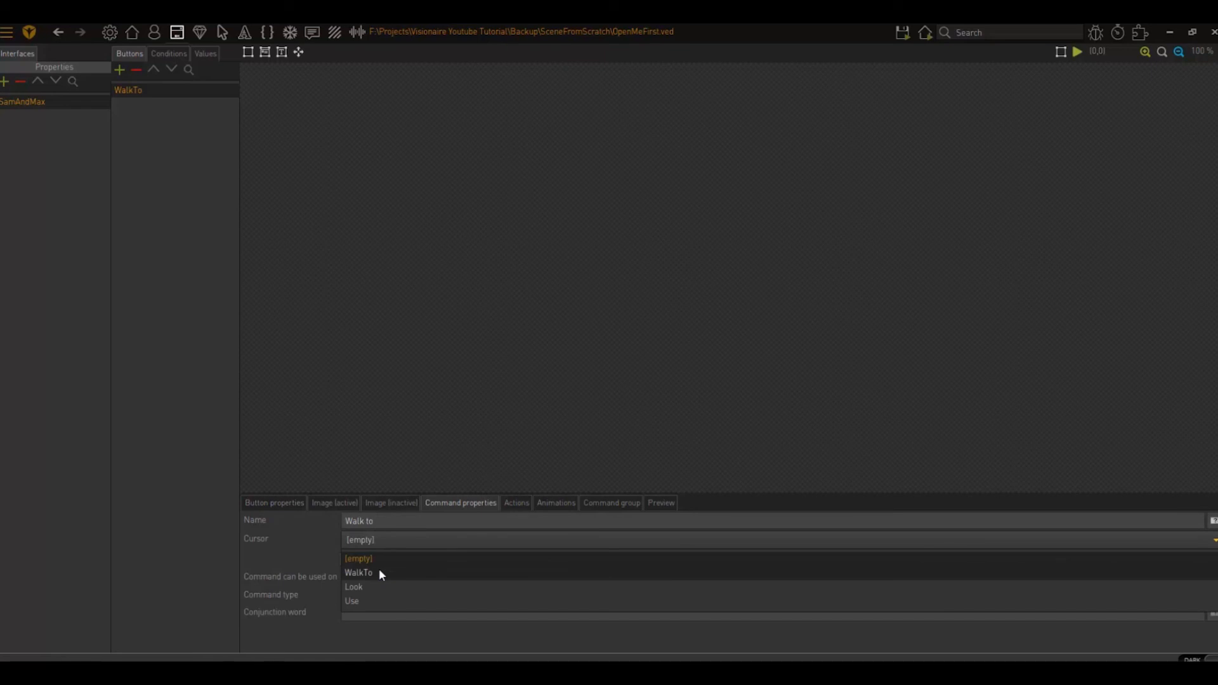
{"action": "left_click", "coordinate": [378, 572]}
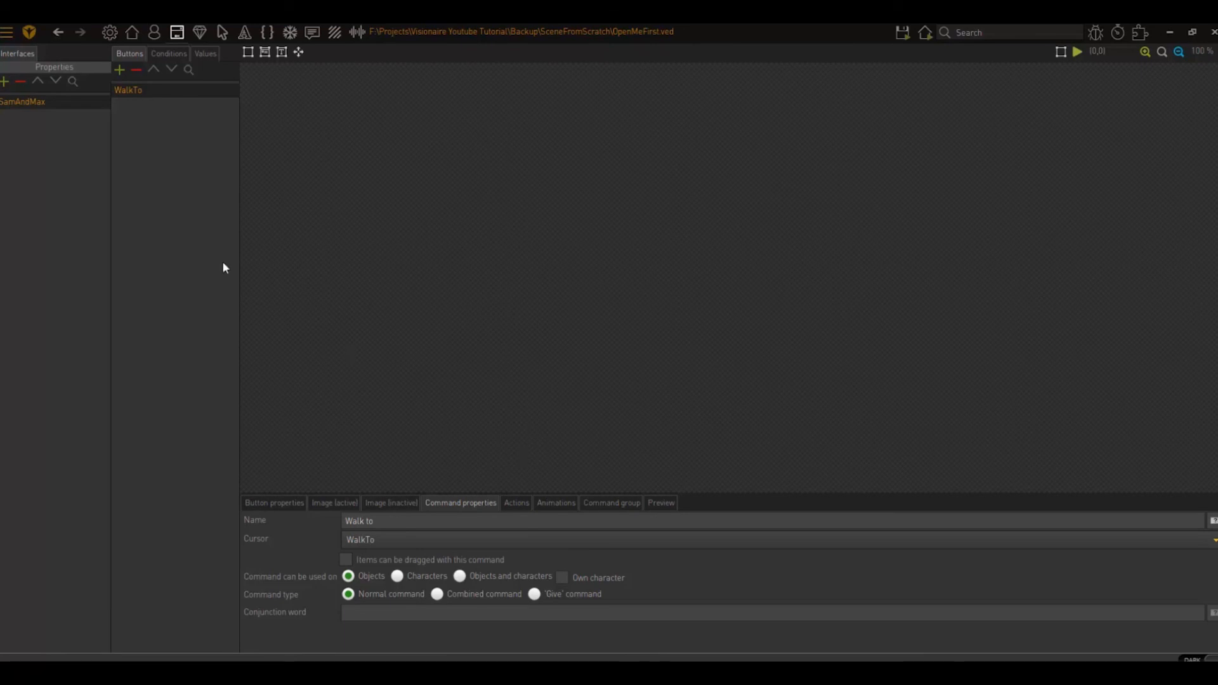
{"action": "left_click", "coordinate": [135, 176]}
{"action": "left_click", "coordinate": [152, 92]}
{"action": "left_click", "coordinate": [284, 502]}
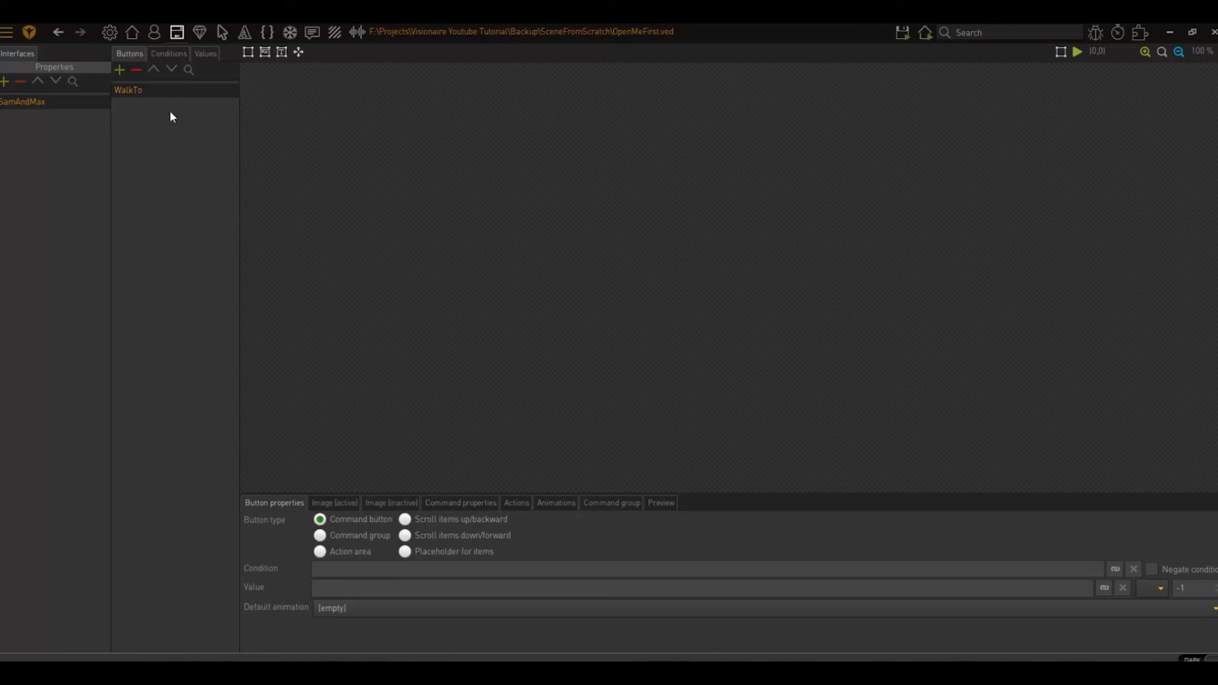
- Set WalkTo as the standard command of the SamAndMax interface
{"action": "left_click", "coordinate": [47, 104]}
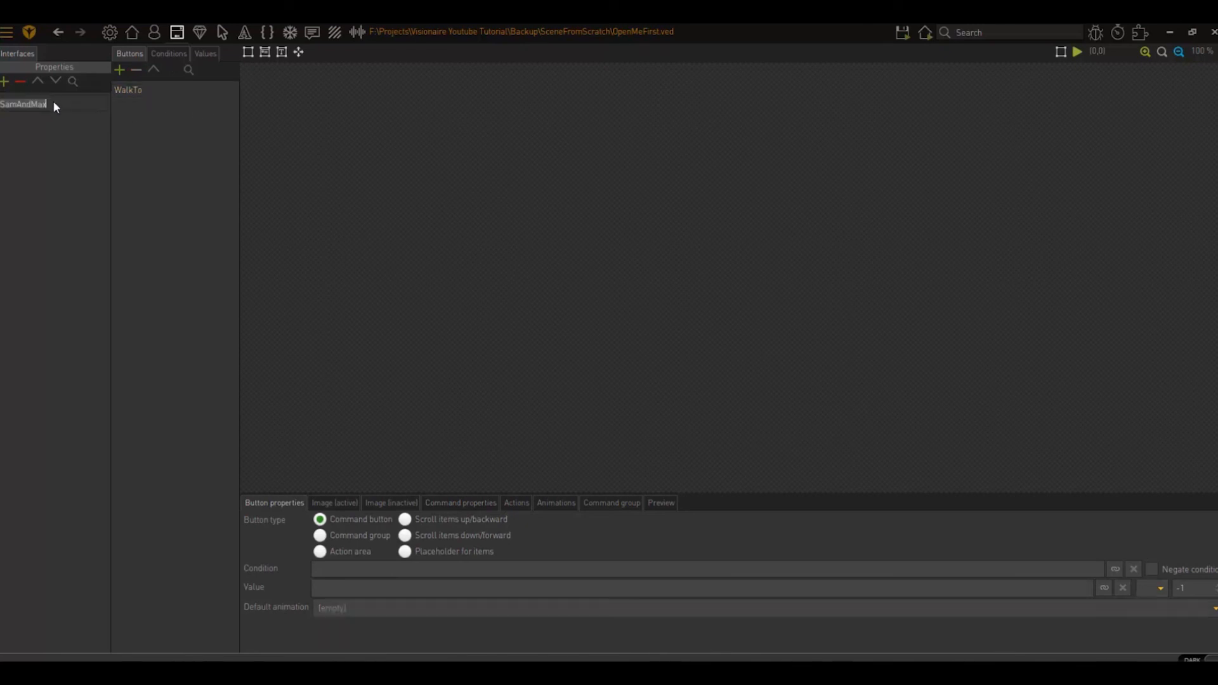
{"action": "left_click", "coordinate": [72, 77]}
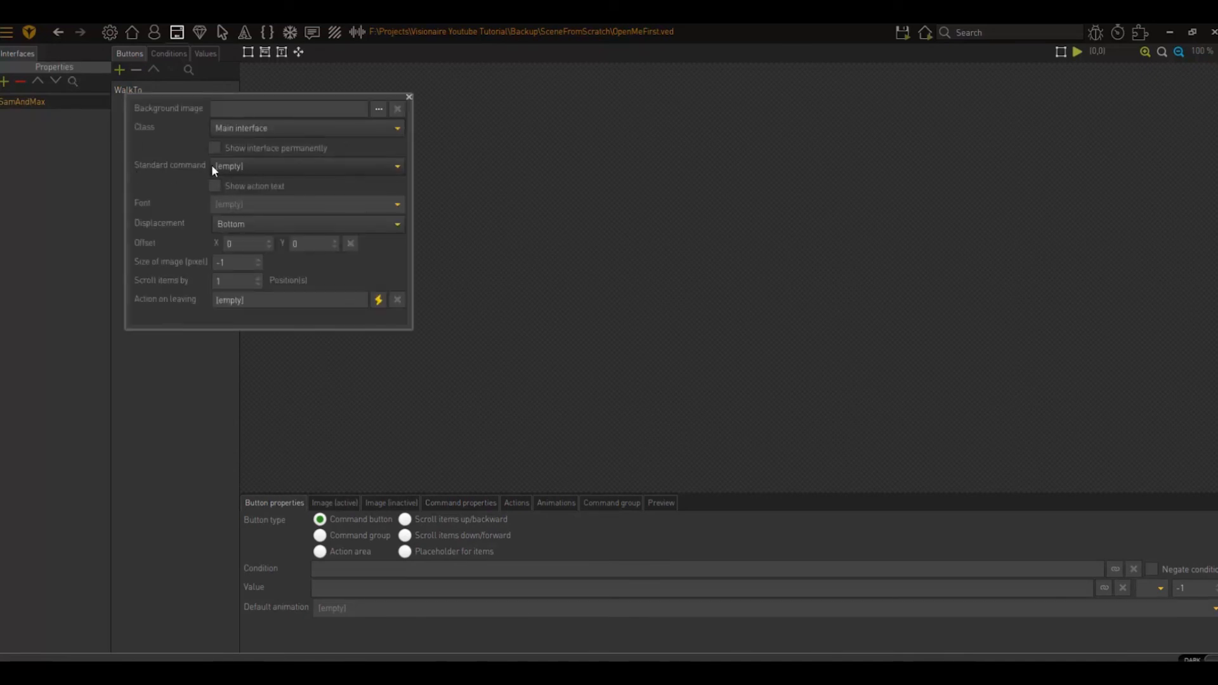
{"action": "left_click", "coordinate": [390, 167]}
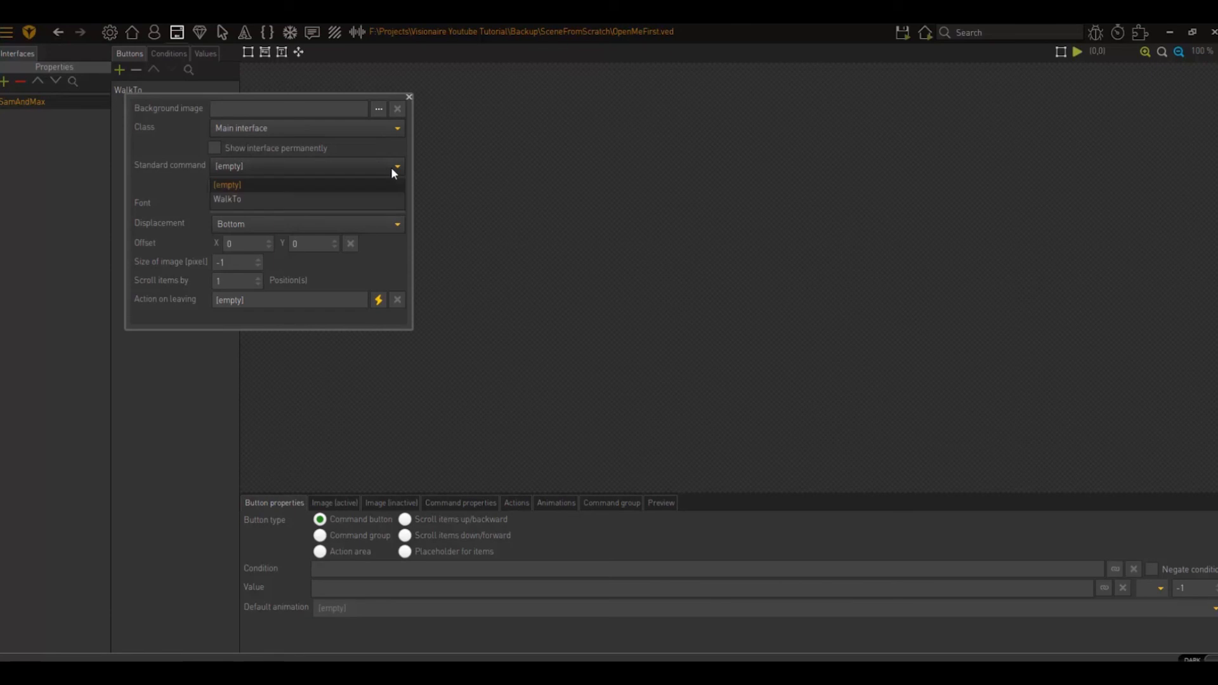
{"action": "left_click", "coordinate": [272, 201]}
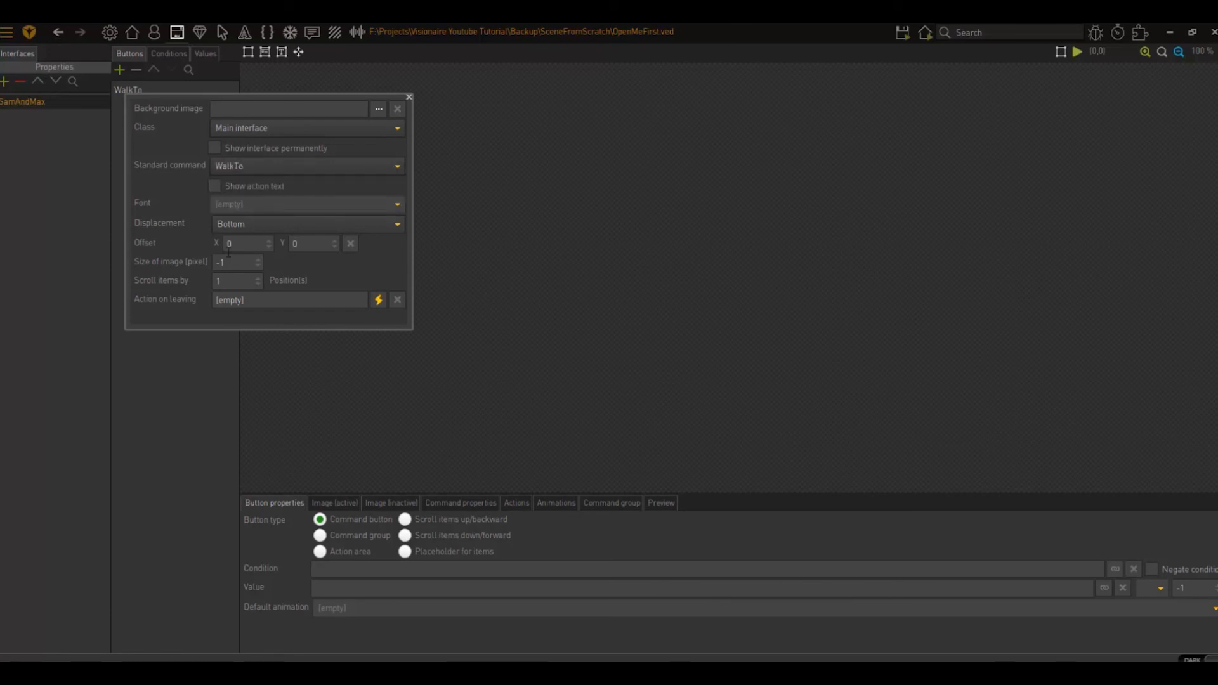
{"action": "left_click", "coordinate": [409, 97]}
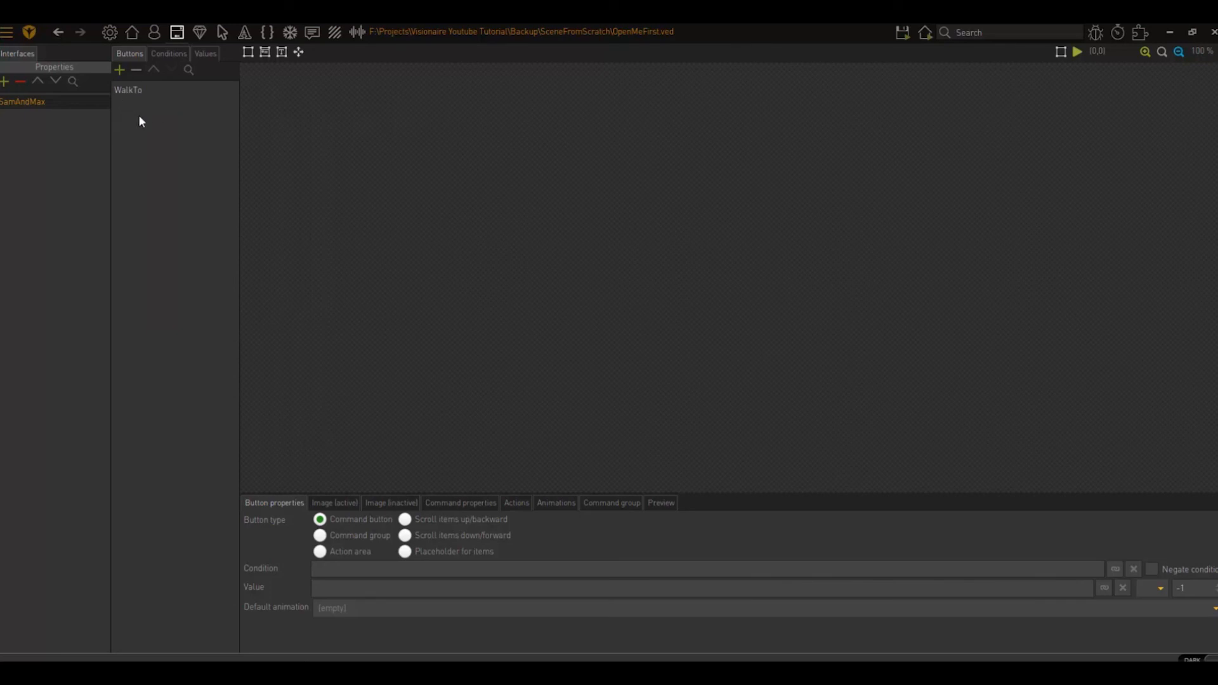
{"action": "left_click", "coordinate": [72, 66]}
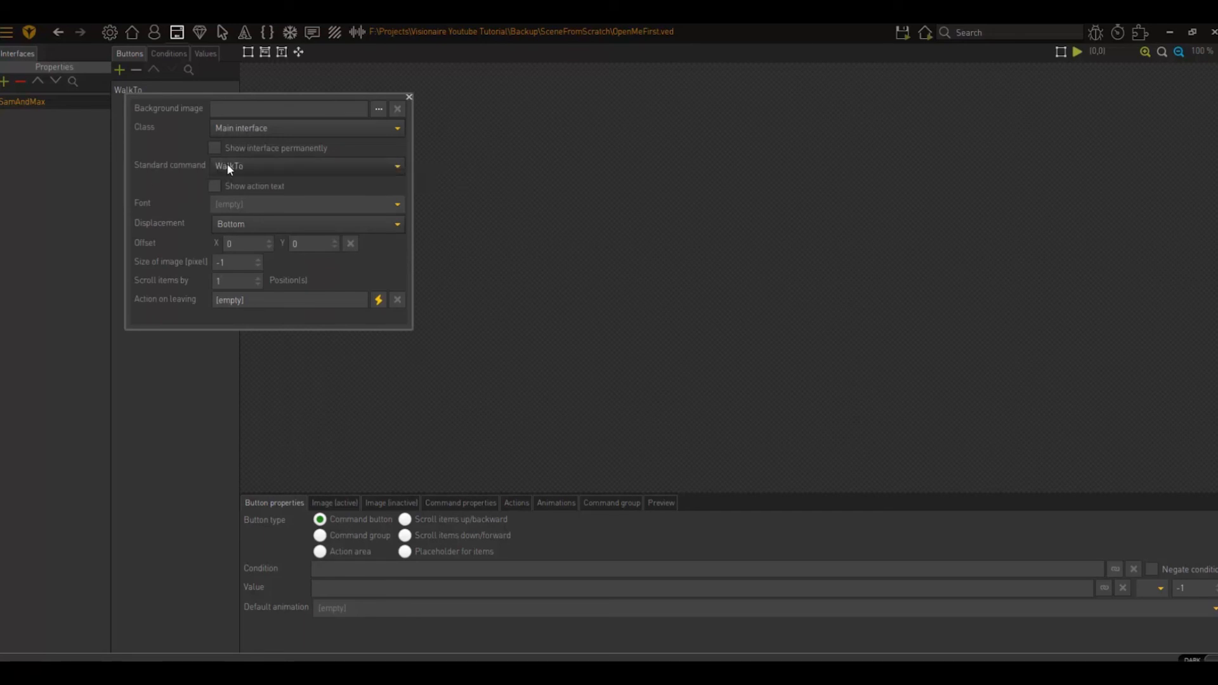
{"action": "left_click", "coordinate": [409, 97]}
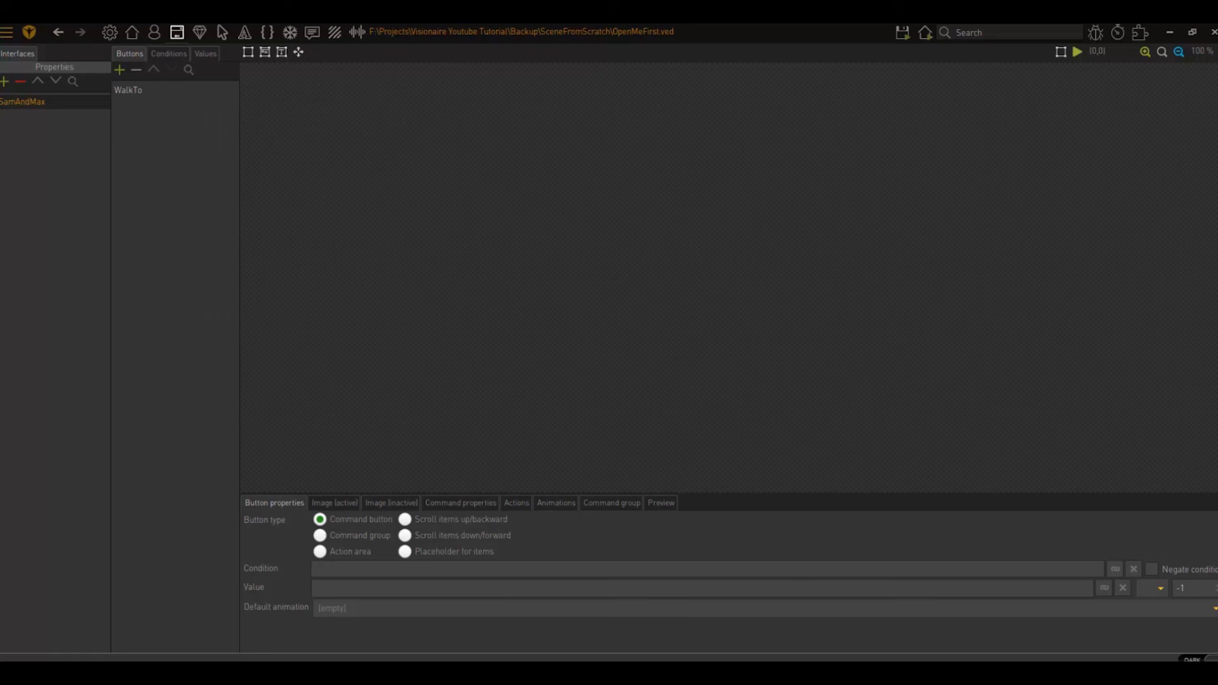
- Add two more buttons named Look and Use to the SamAndMax interface
{"action": "left_click", "coordinate": [119, 70]}
{"action": "type", "text": "Lo"}
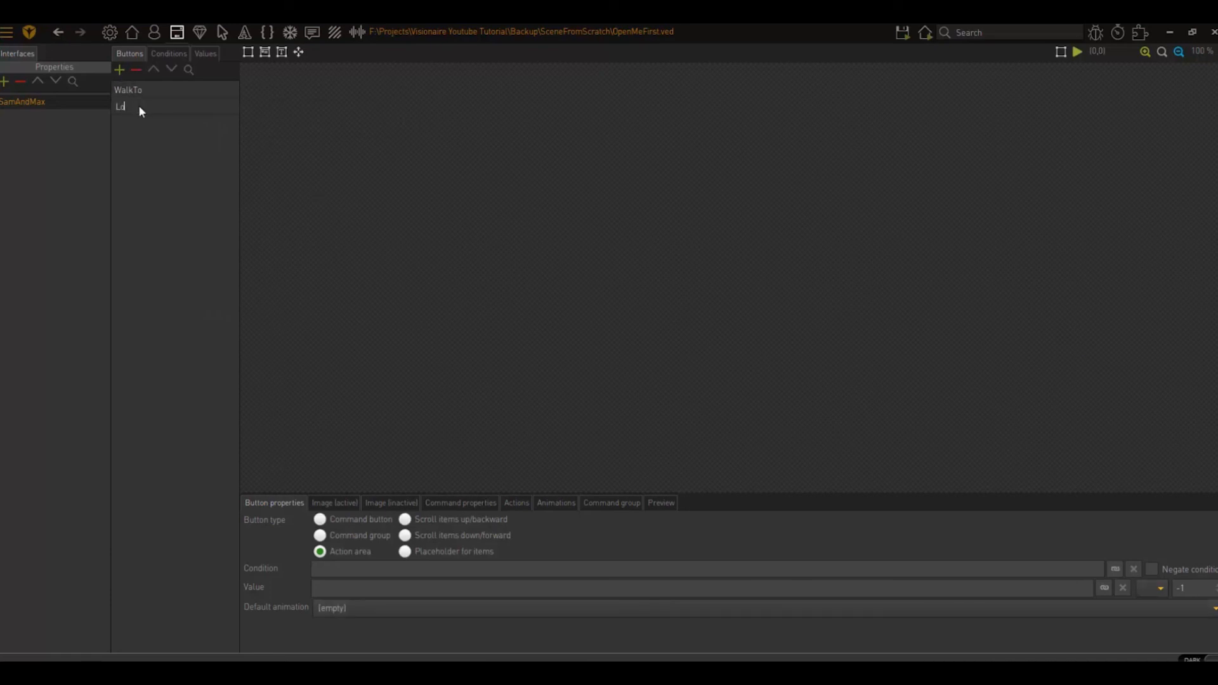
{"action": "type", "text": "ok"}
{"action": "key", "text": "Return"}
{"action": "left_click", "coordinate": [118, 70]}
{"action": "type", "text": "Use"}
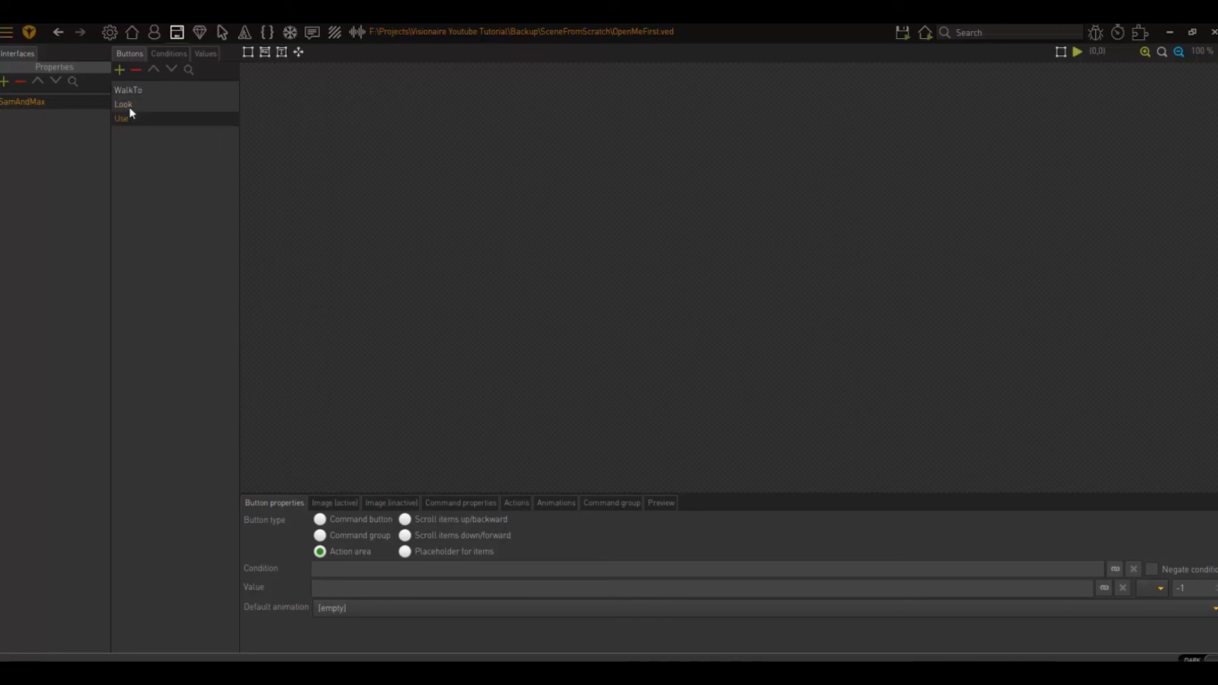
{"action": "key", "text": "Return"}
- Make Look a command button with the command name "Look" and the Look cursor
{"action": "left_click", "coordinate": [320, 519]}
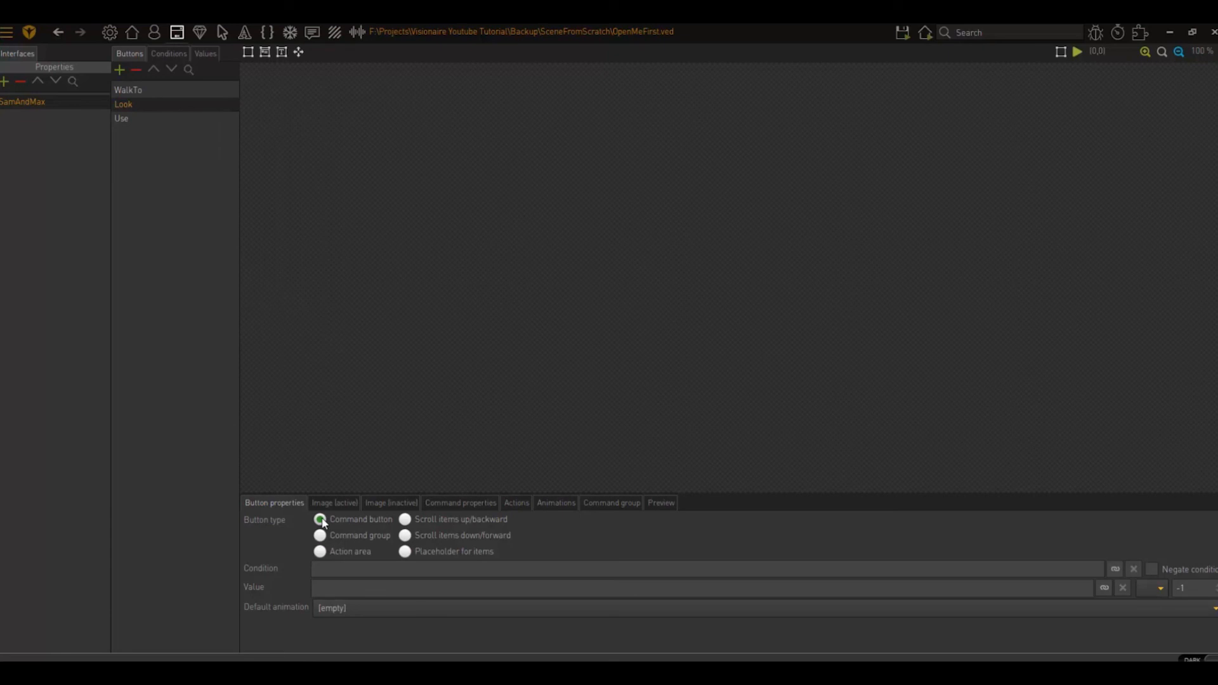
{"action": "left_click", "coordinate": [460, 502]}
{"action": "left_click", "coordinate": [385, 521]}
{"action": "type", "text": "Look"}
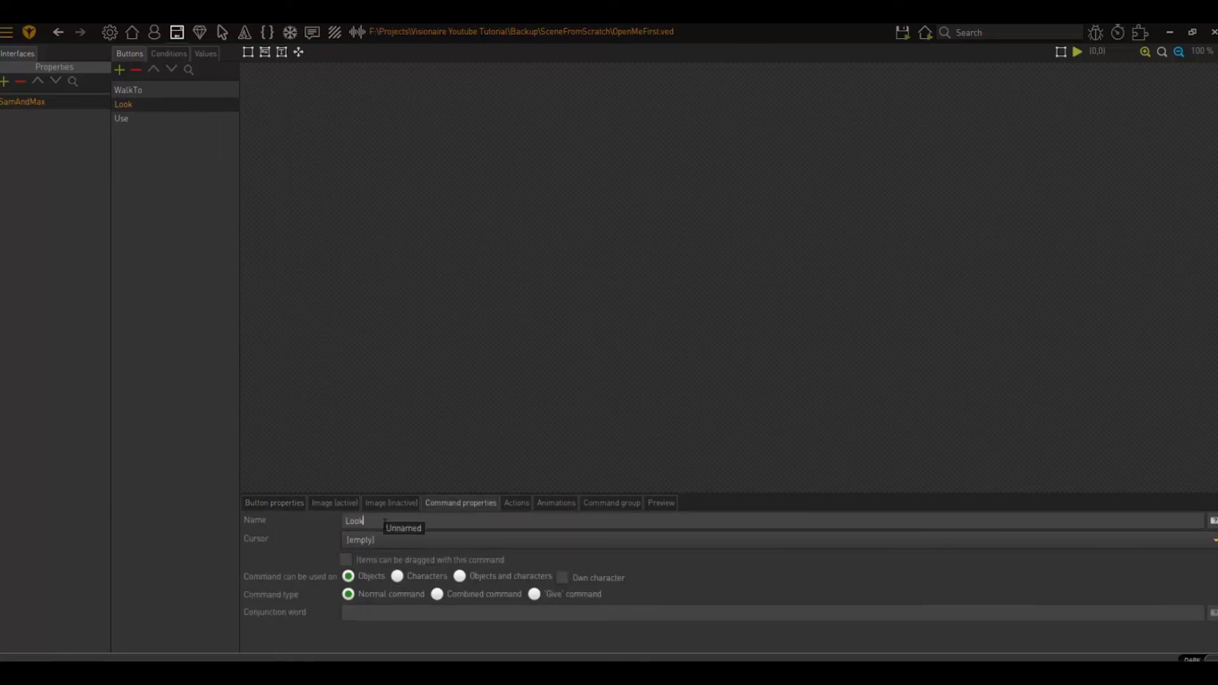
{"action": "left_click", "coordinate": [370, 540]}
{"action": "left_click", "coordinate": [369, 585]}
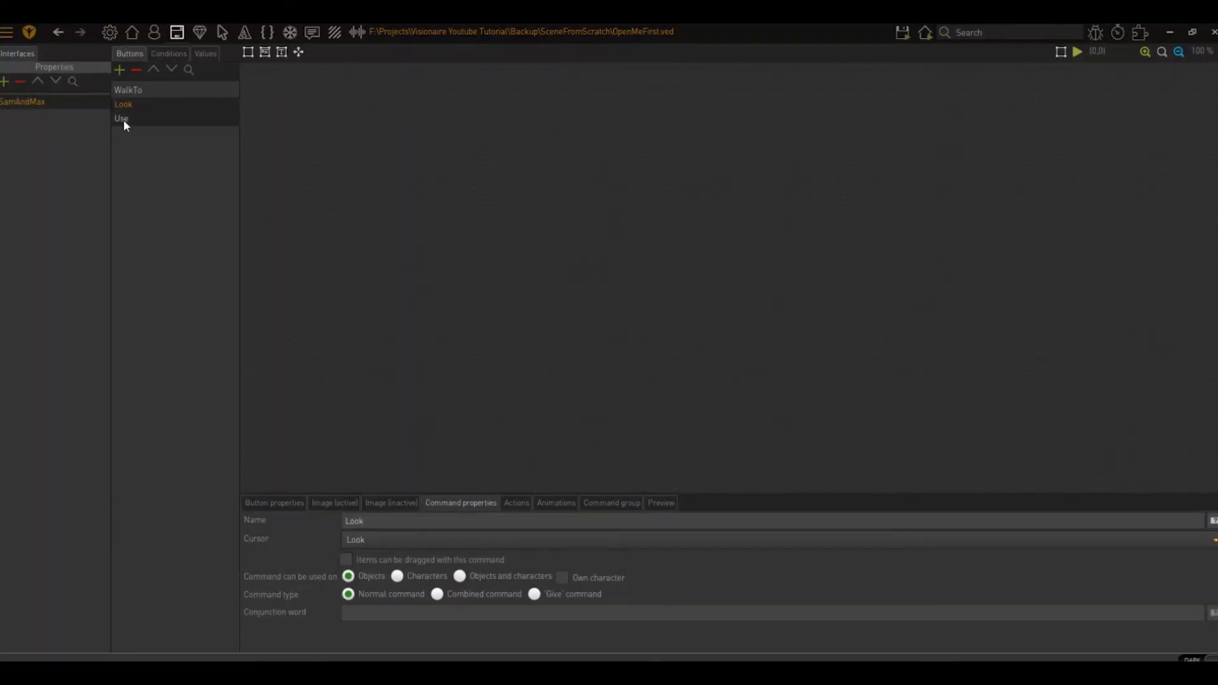
- Make Use a command button with the command name "Use" and the Use cursor
{"action": "left_click", "coordinate": [123, 120]}
{"action": "left_click", "coordinate": [287, 505]}
{"action": "left_click", "coordinate": [320, 520]}
{"action": "left_click", "coordinate": [459, 502]}
{"action": "type", "text": "Use"}
{"action": "left_click", "coordinate": [392, 542]}
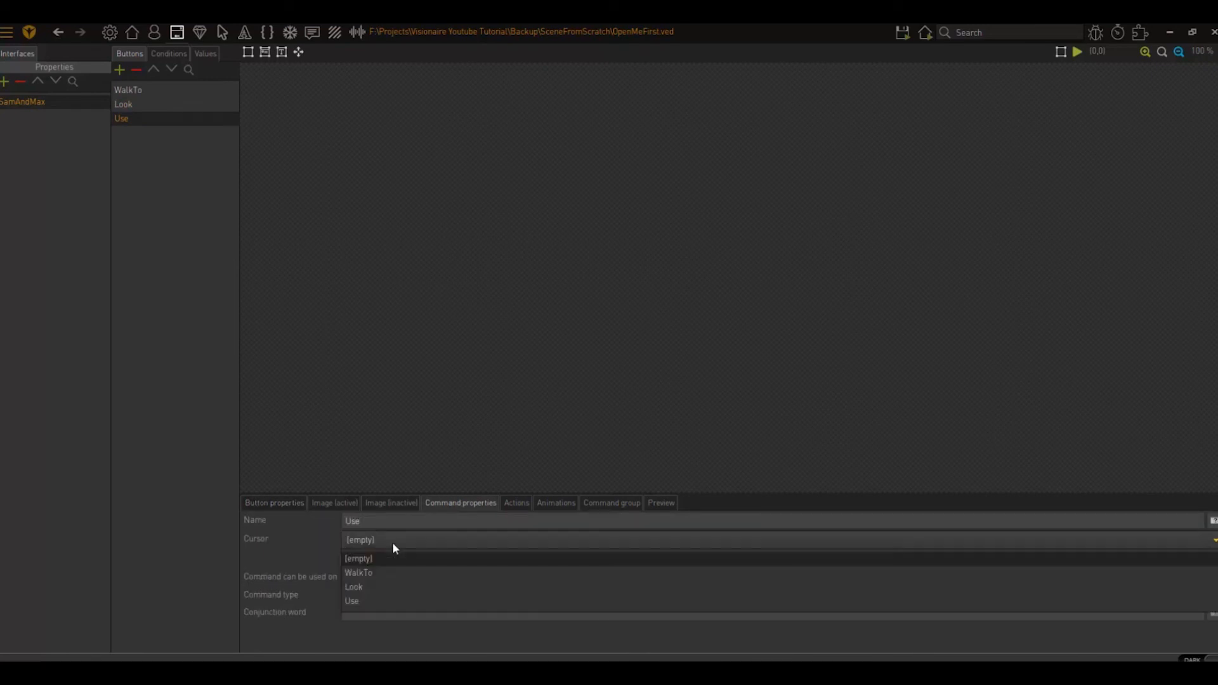
{"action": "left_click", "coordinate": [368, 599]}
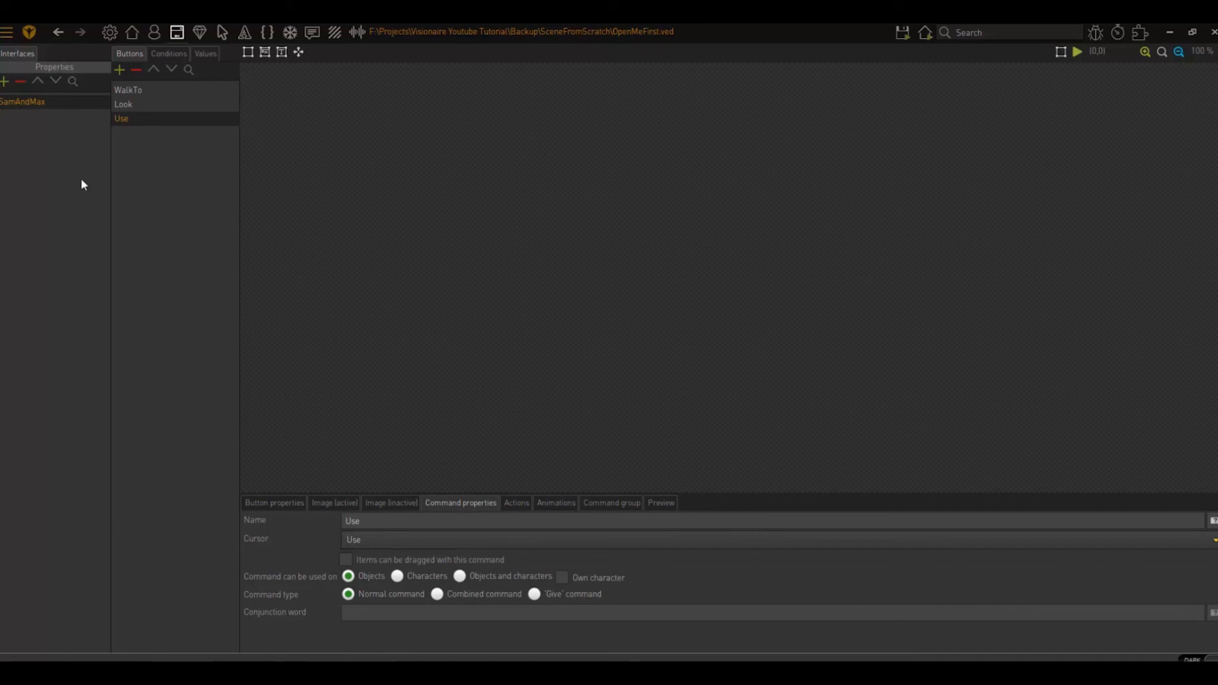
{"action": "left_click", "coordinate": [180, 144]}
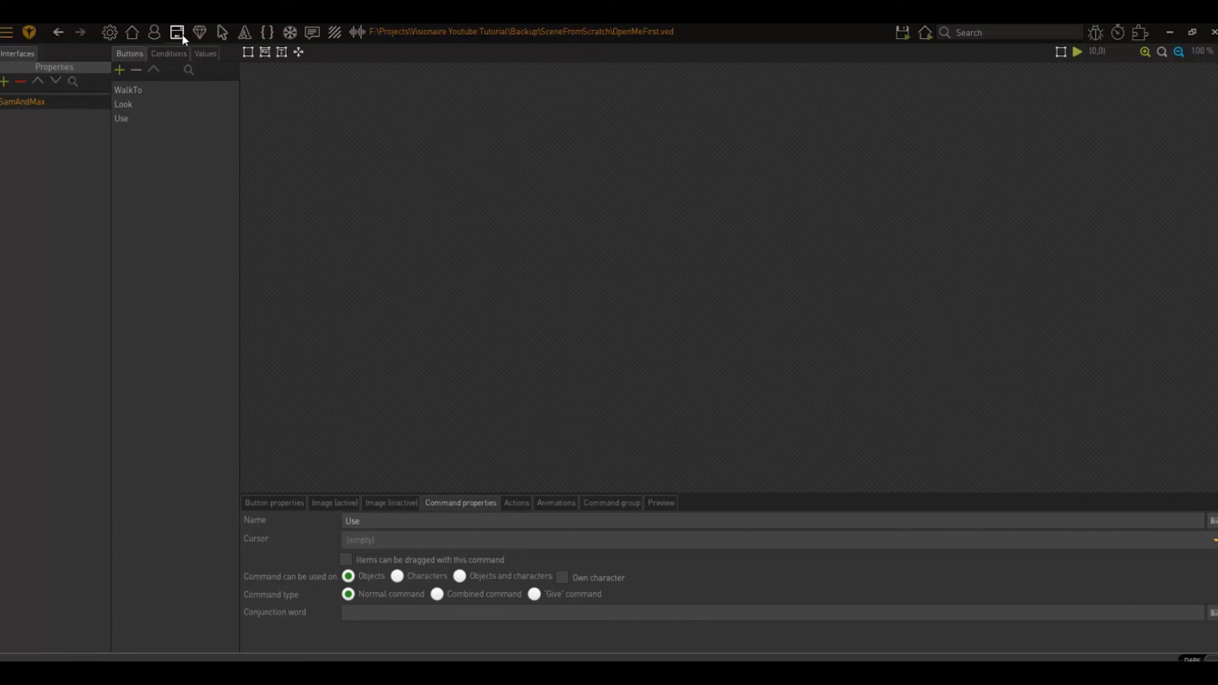
- Assign the SamAndMax interface to MainCharacter so it is used from the start
{"action": "left_click", "coordinate": [153, 32]}
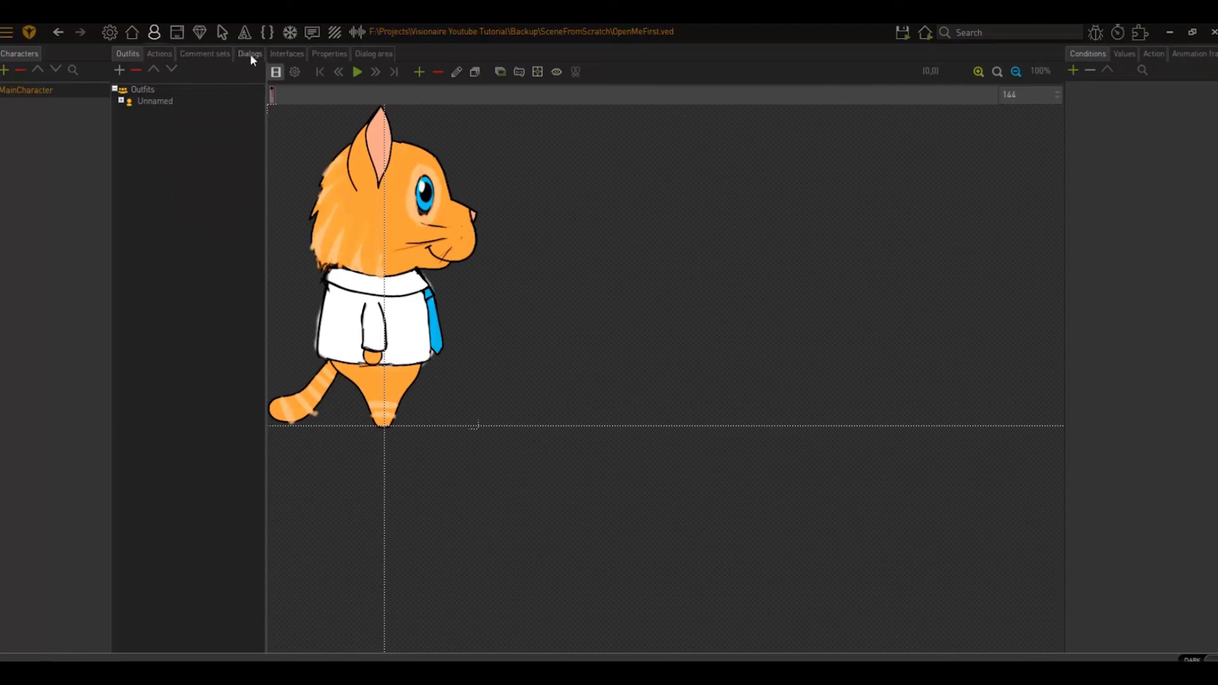
{"action": "left_click", "coordinate": [289, 56]}
{"action": "left_click", "coordinate": [120, 71]}
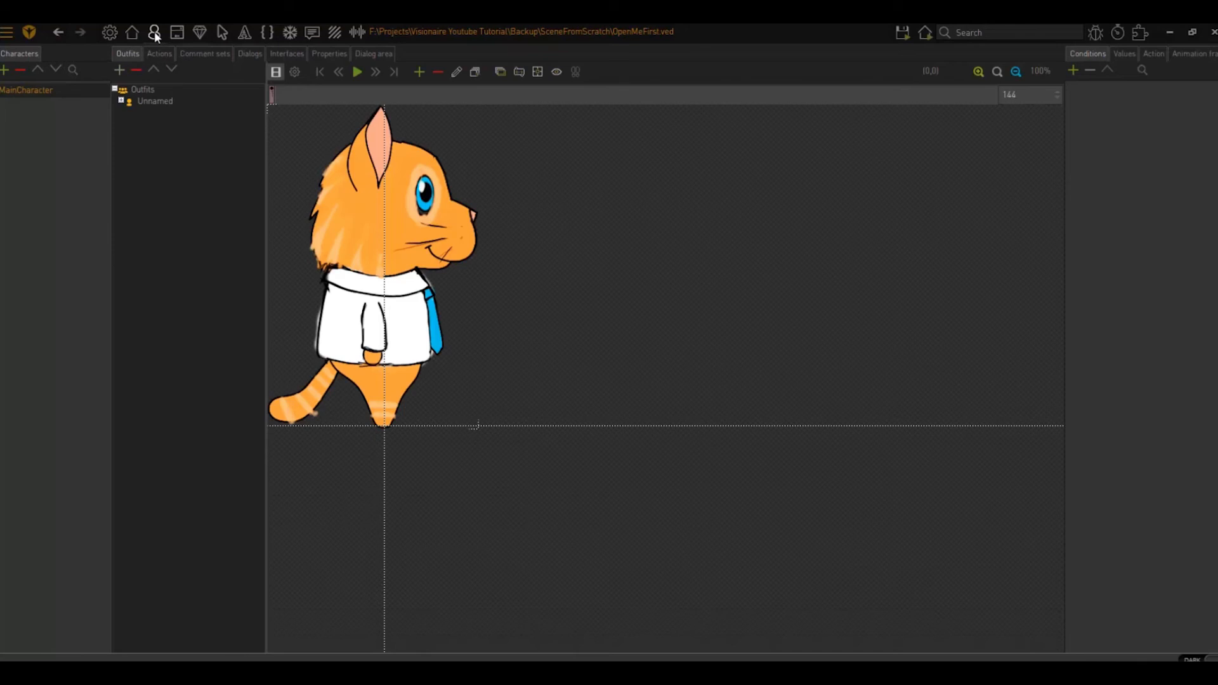
{"action": "left_click", "coordinate": [154, 32]}
{"action": "left_click", "coordinate": [279, 55]}
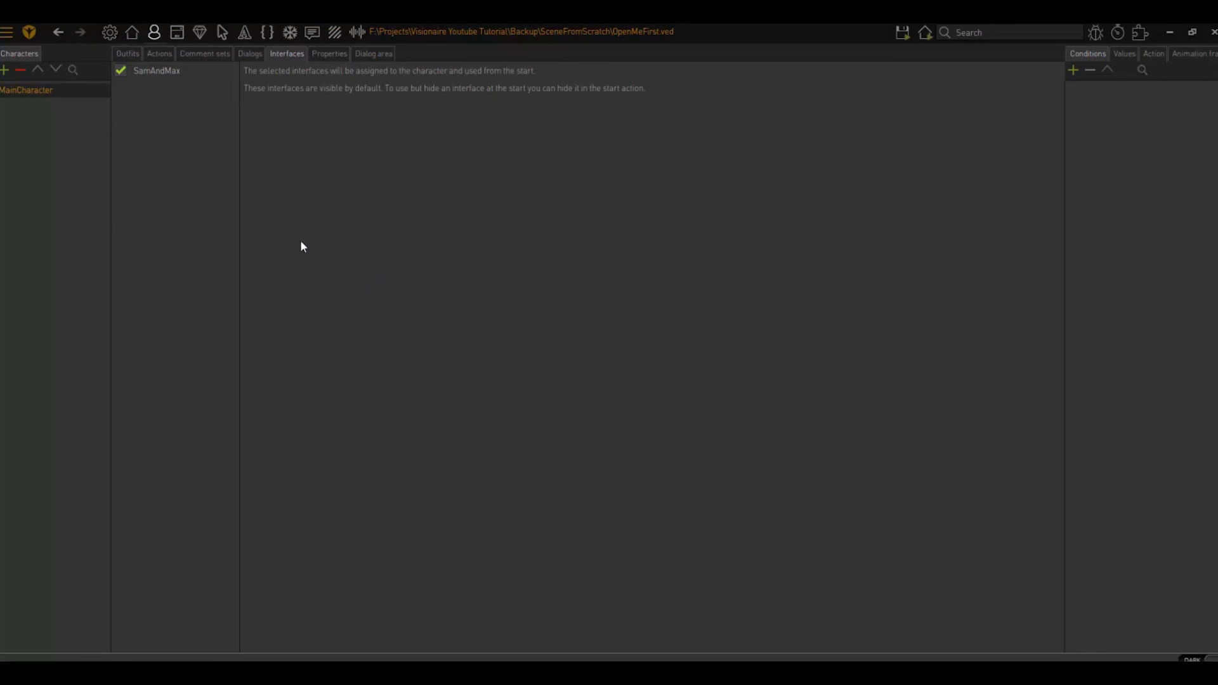
- Add a key action for the Escape key with a Quit game action part
{"action": "left_click", "coordinate": [111, 35]}
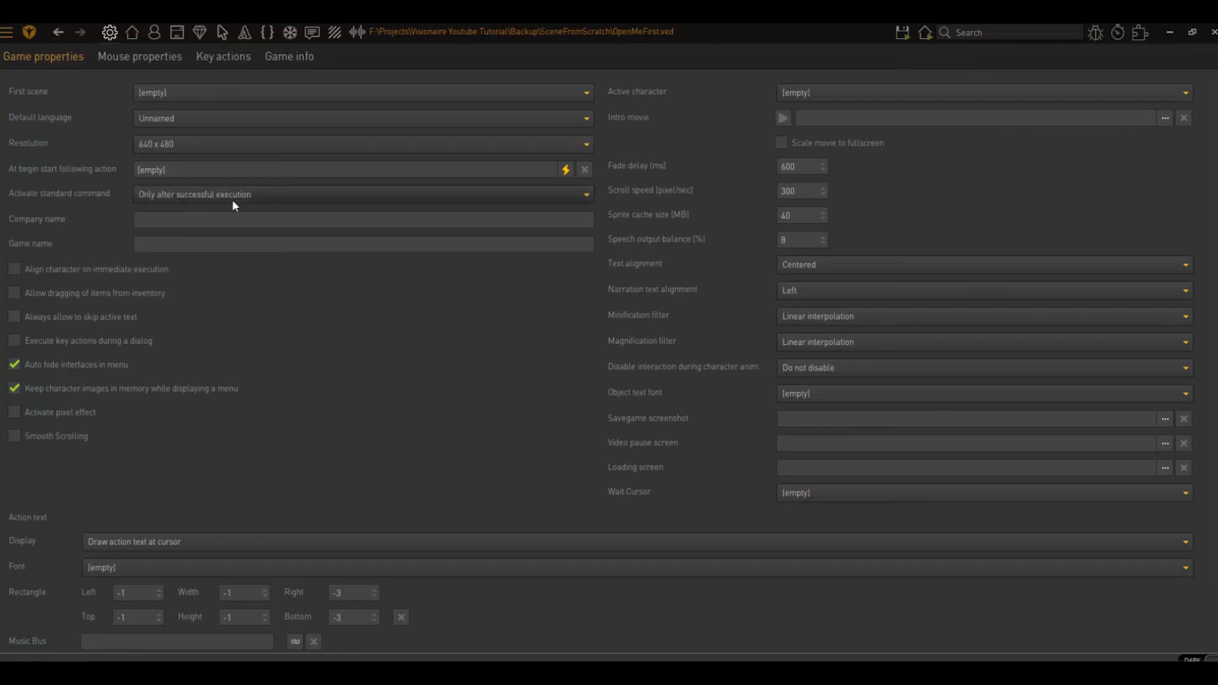
{"action": "left_click", "coordinate": [233, 56]}
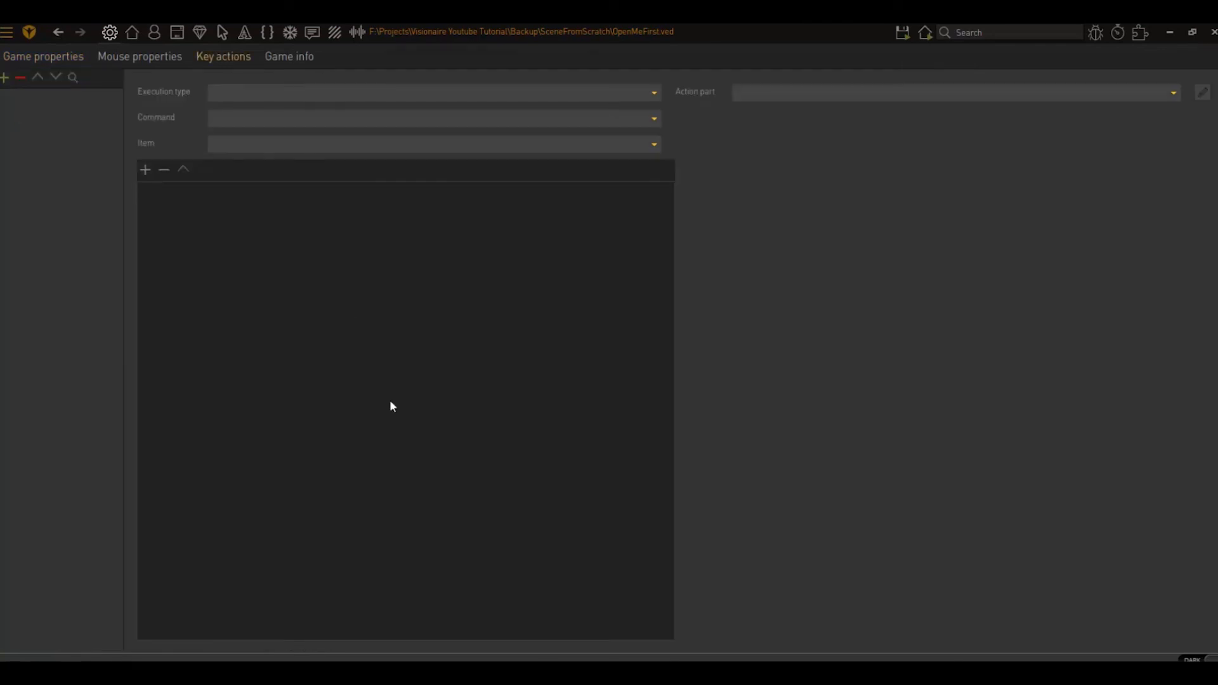
{"action": "left_click", "coordinate": [5, 79]}
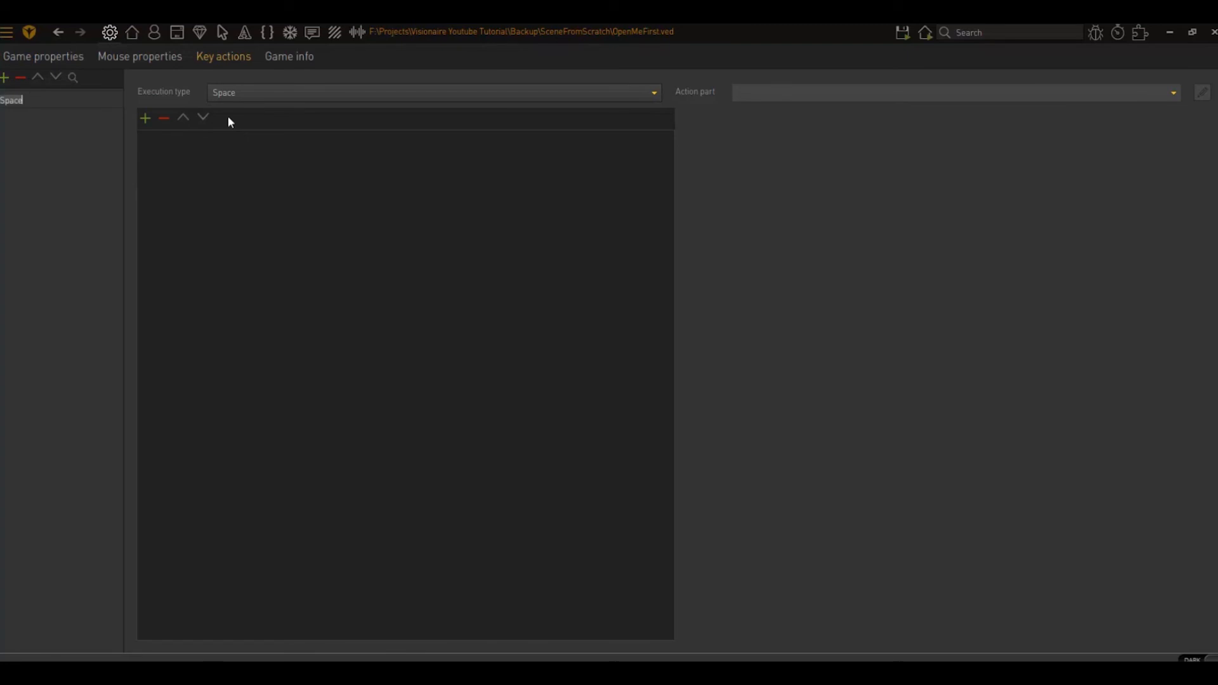
{"action": "left_click", "coordinate": [269, 93]}
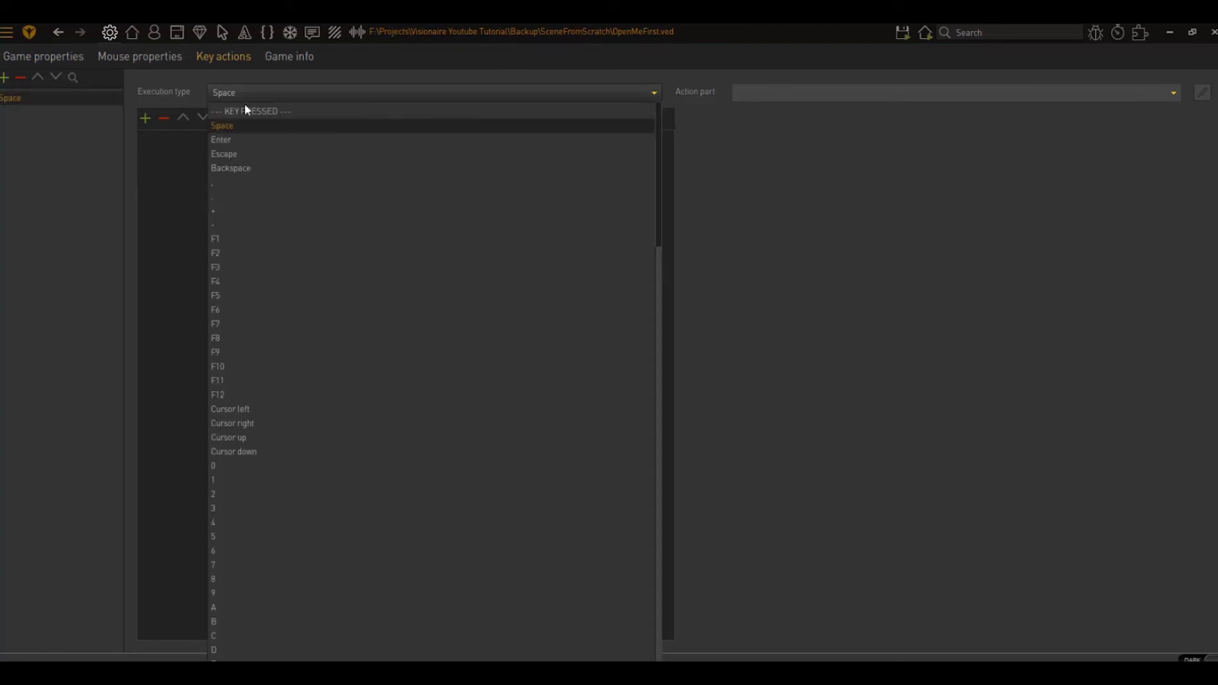
{"action": "left_click", "coordinate": [234, 154]}
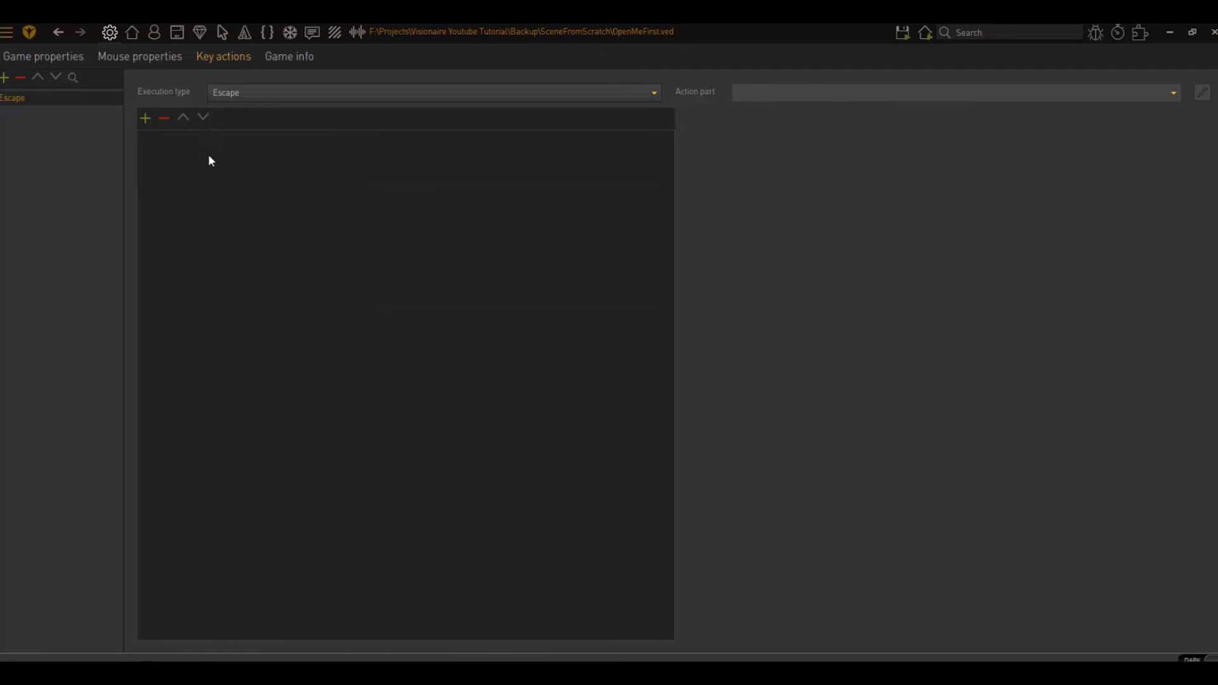
{"action": "double_click", "coordinate": [146, 122]}
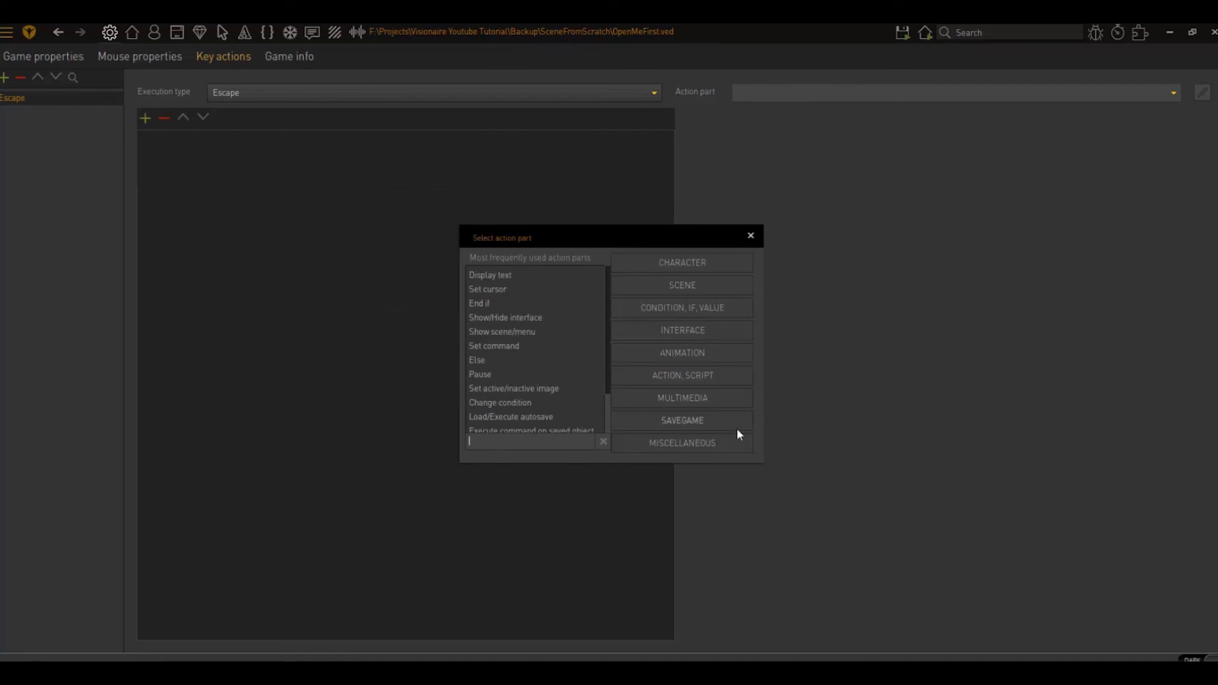
{"action": "left_click", "coordinate": [708, 449]}
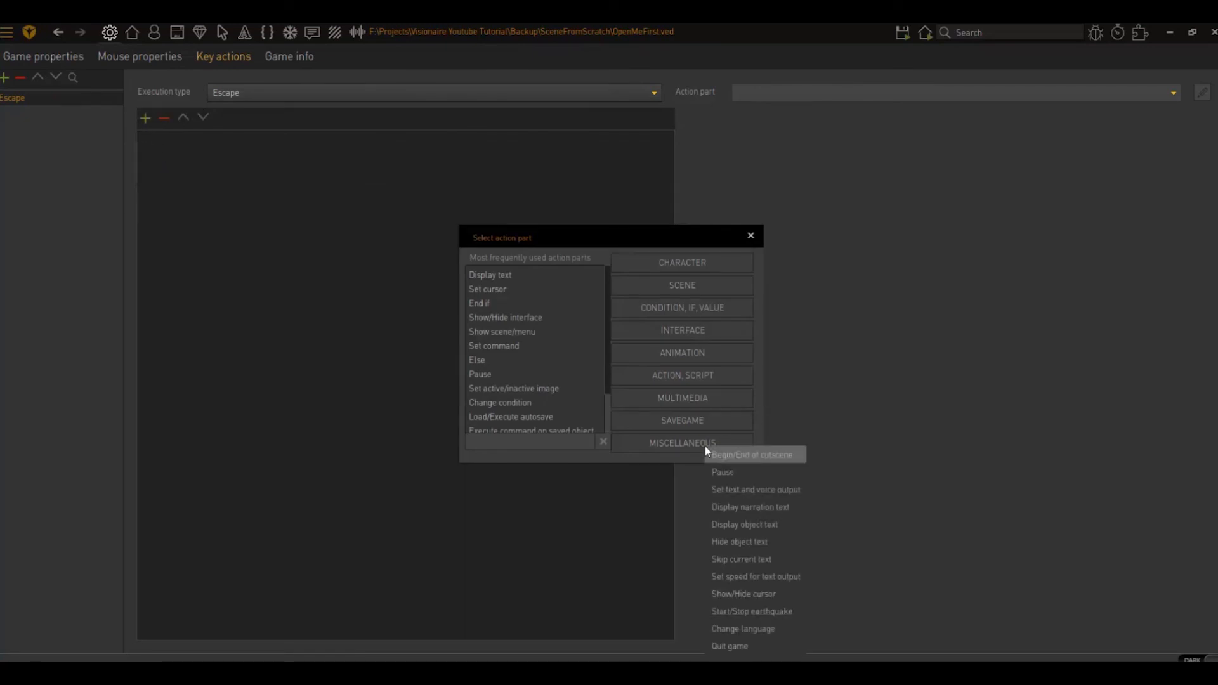
{"action": "left_click", "coordinate": [744, 647]}
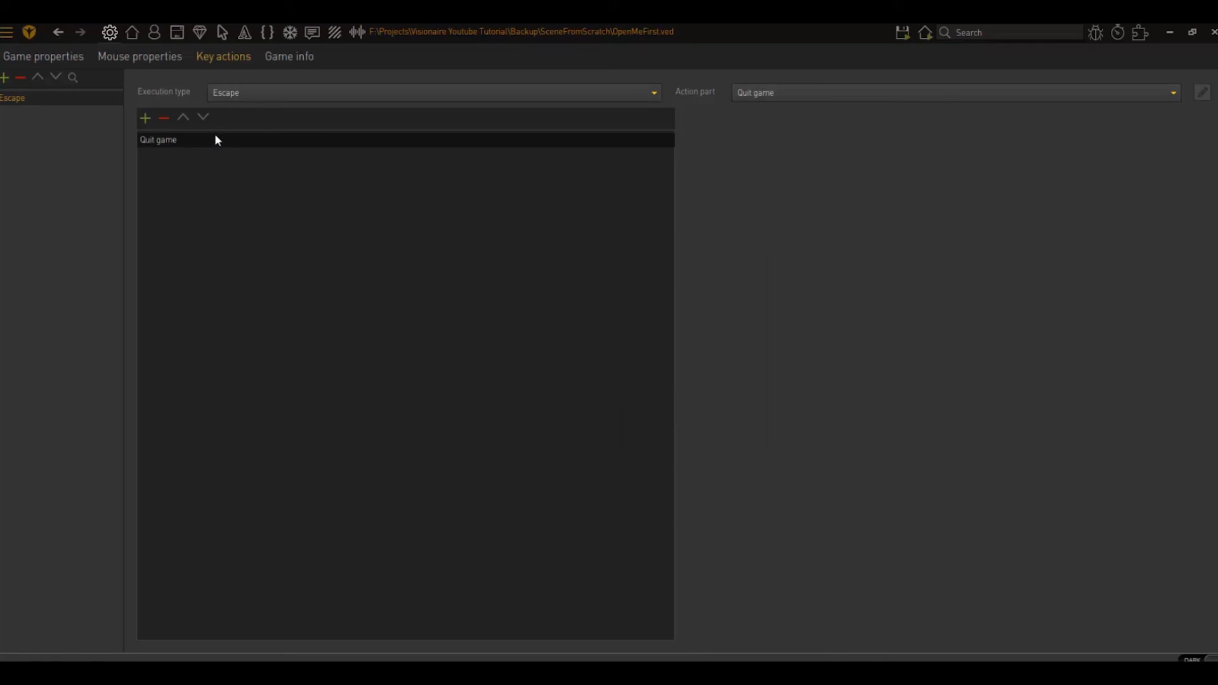
- Set Hallway as the game's first scene
{"action": "left_click", "coordinate": [51, 59]}
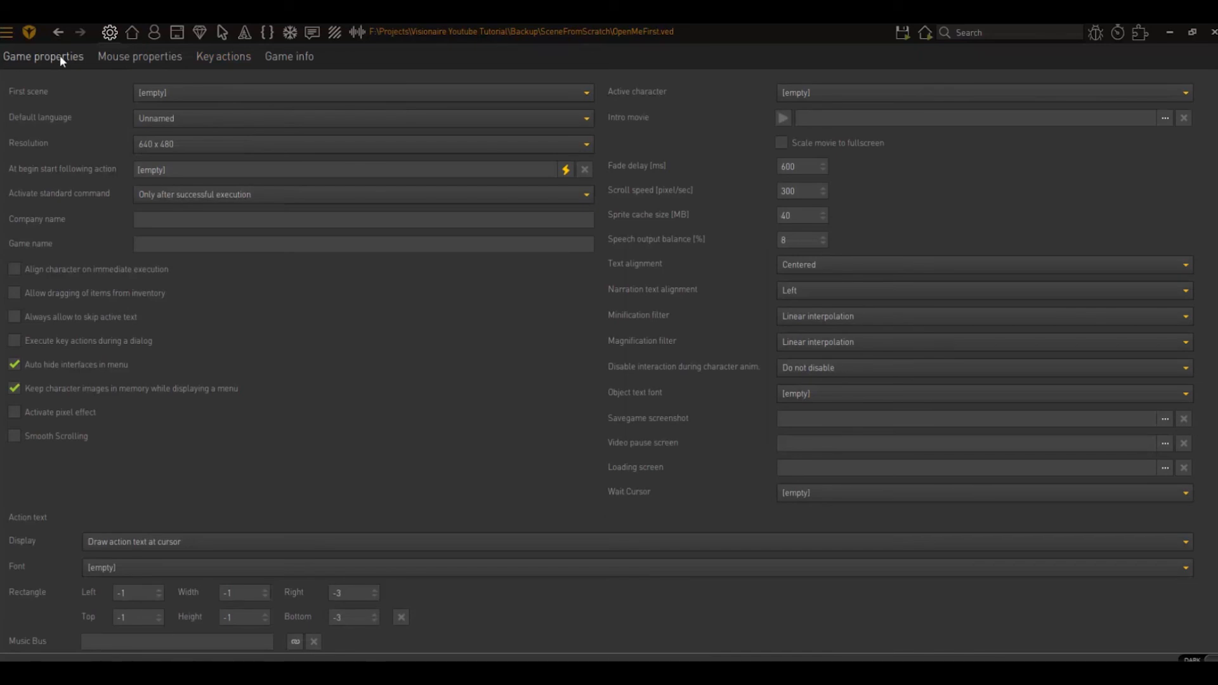
{"action": "left_click", "coordinate": [223, 90]}
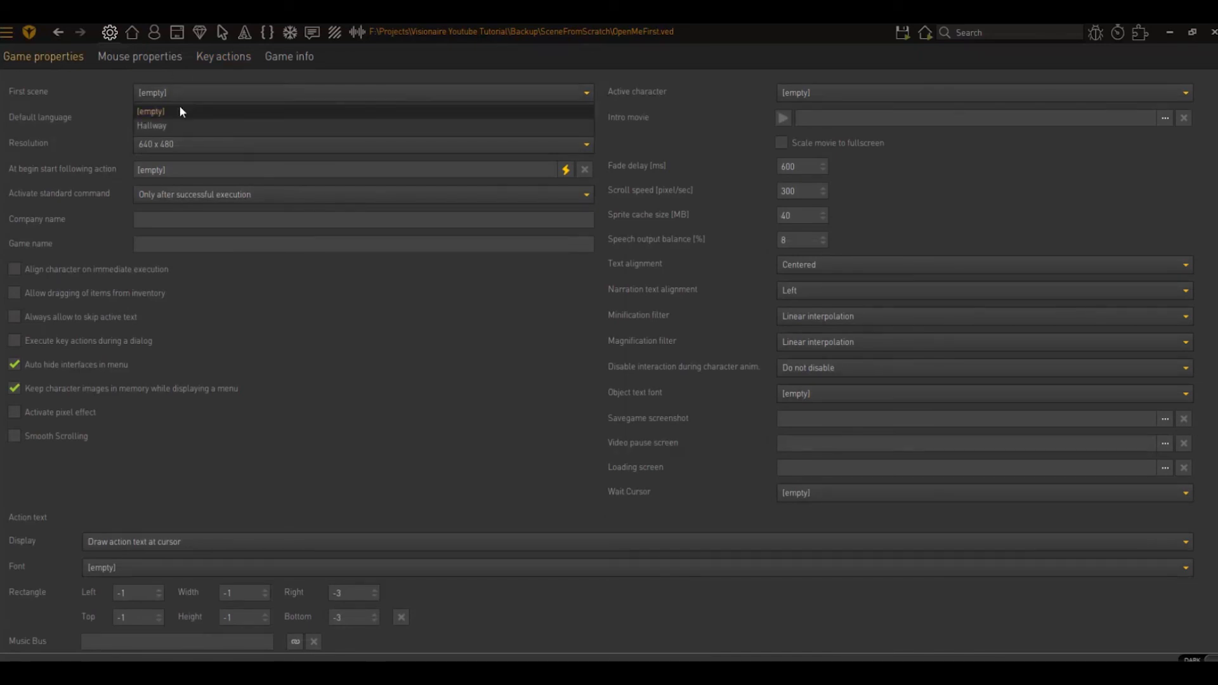
{"action": "left_click", "coordinate": [165, 125]}
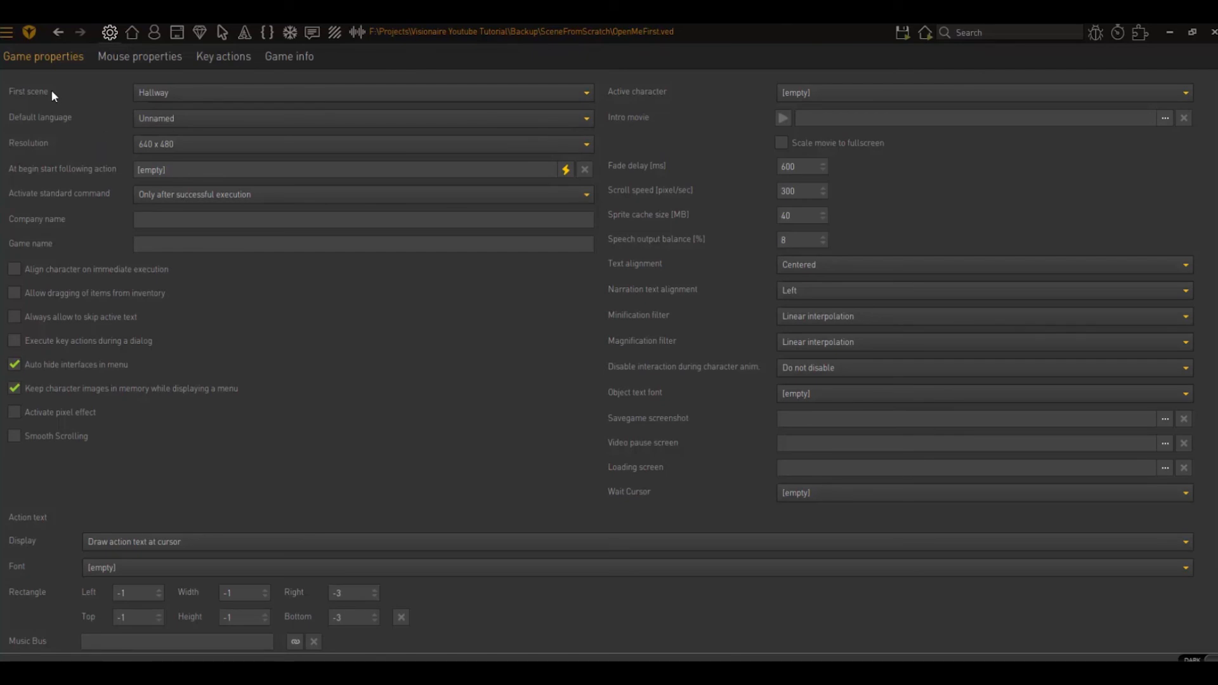
{"action": "left_click", "coordinate": [170, 89]}
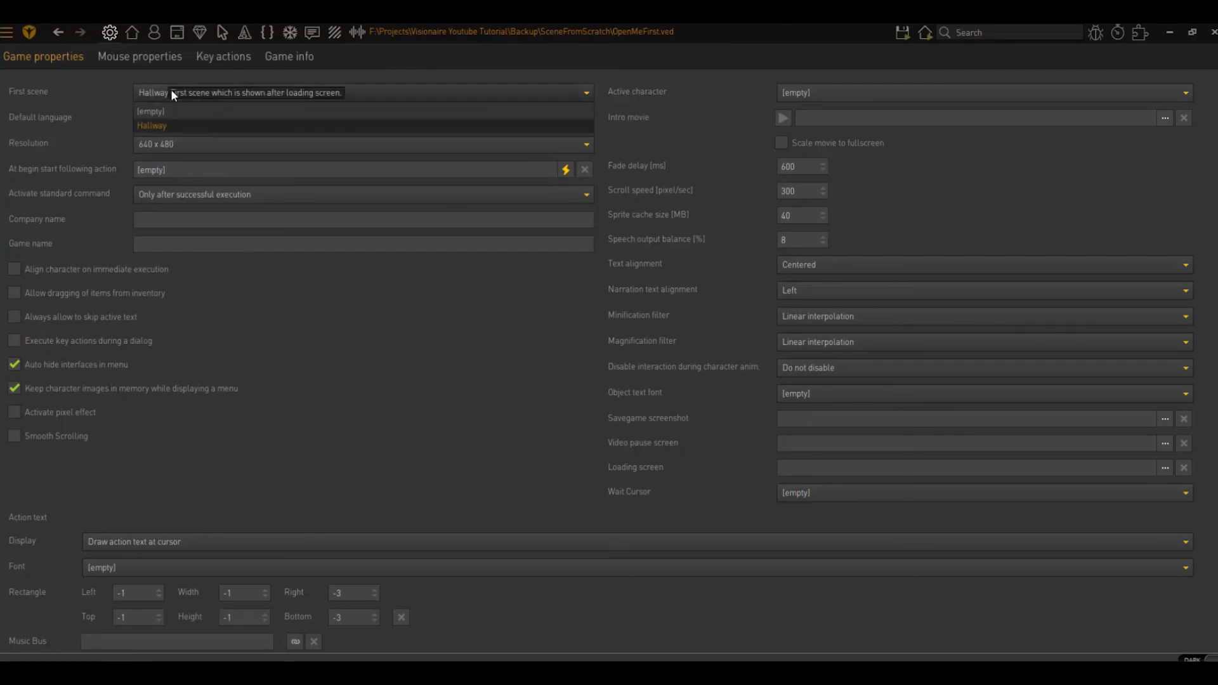
{"action": "left_click", "coordinate": [159, 124]}
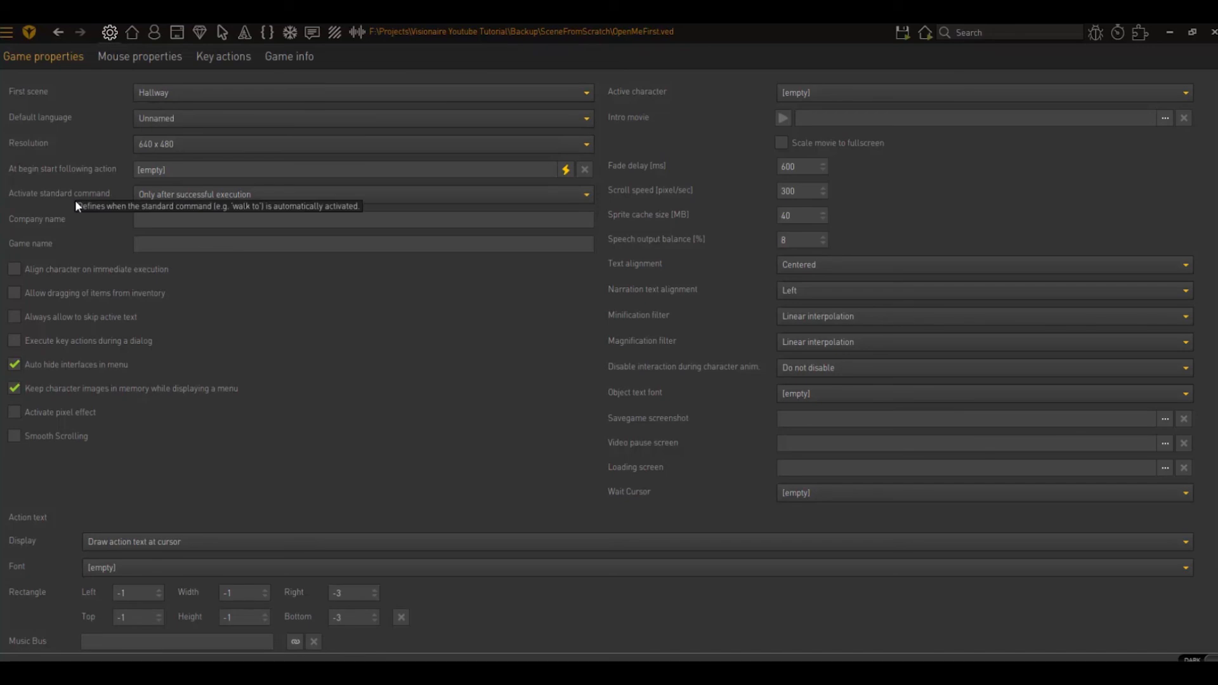
- Set the game resolution to 1920 x 1080 and make MainCharacter the active character
{"action": "left_click", "coordinate": [247, 145]}
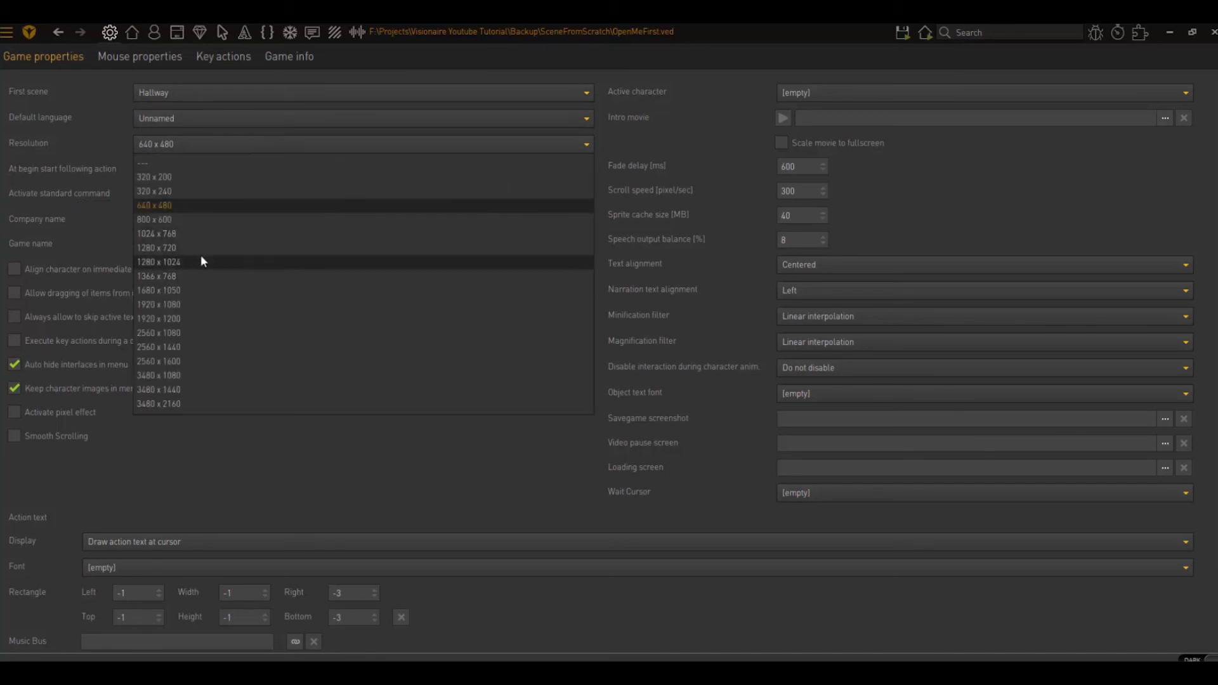
{"action": "left_click", "coordinate": [198, 305]}
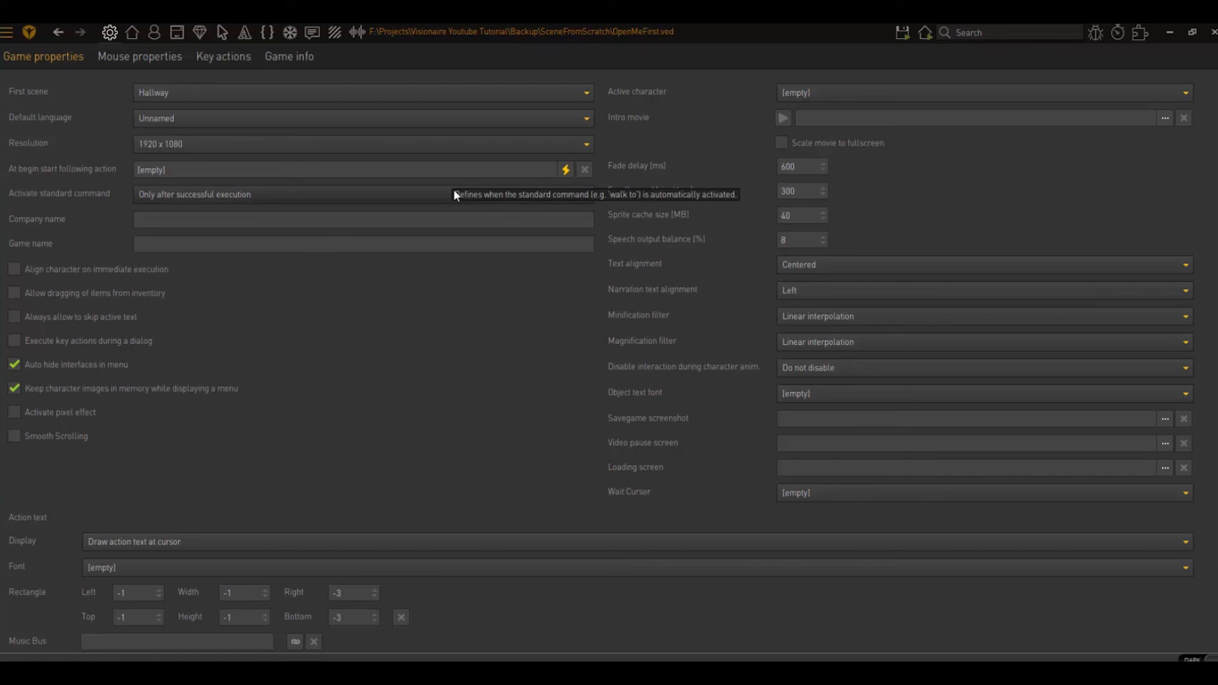
{"action": "left_click", "coordinate": [842, 91]}
{"action": "left_click", "coordinate": [830, 124]}
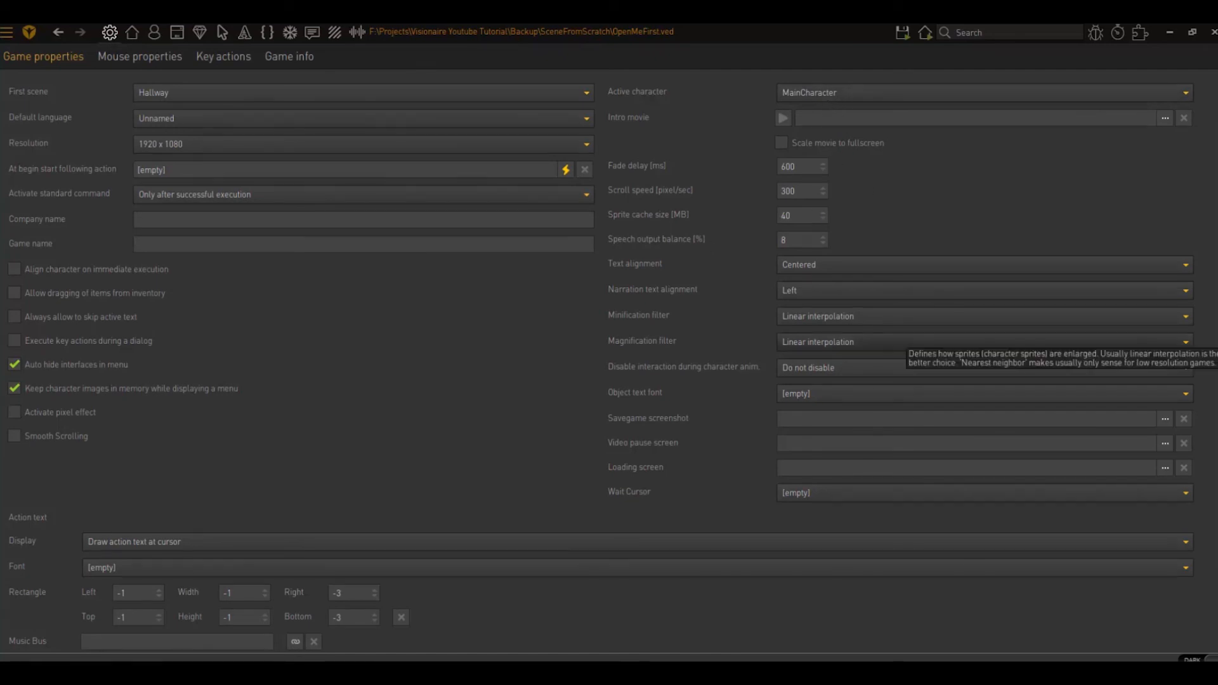
- Create a right mouse button action with a Set command part that switches to the next command
{"action": "left_click", "coordinate": [156, 59]}
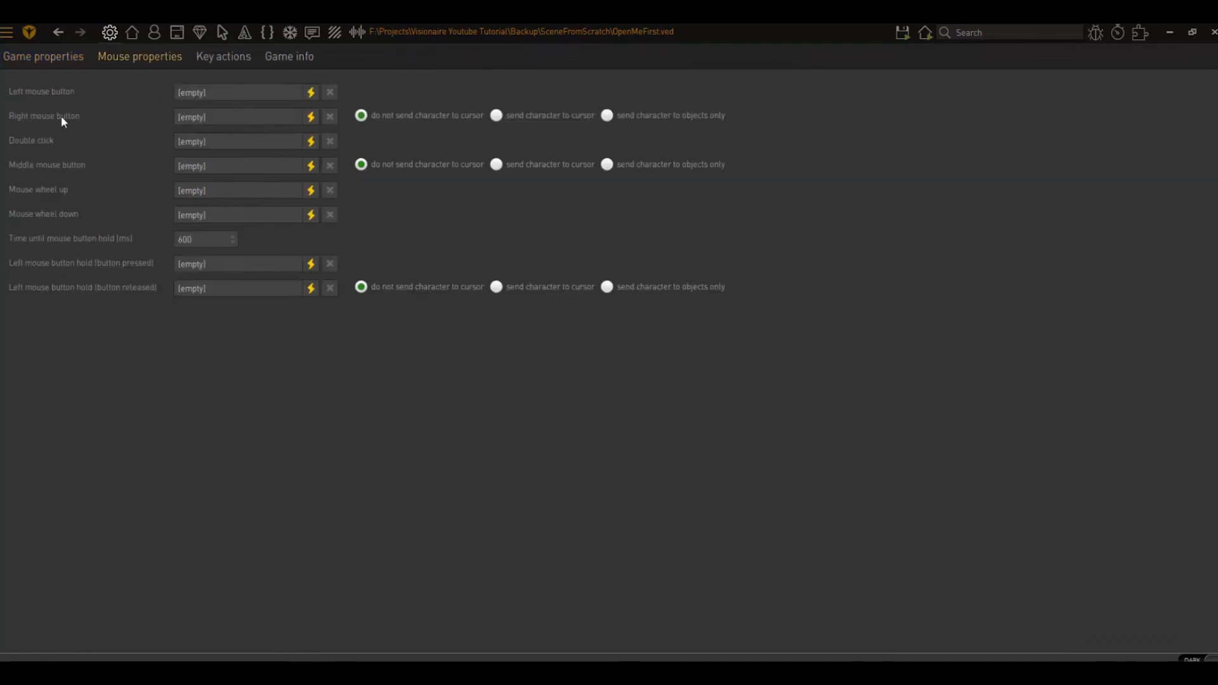
{"action": "left_click", "coordinate": [311, 117]}
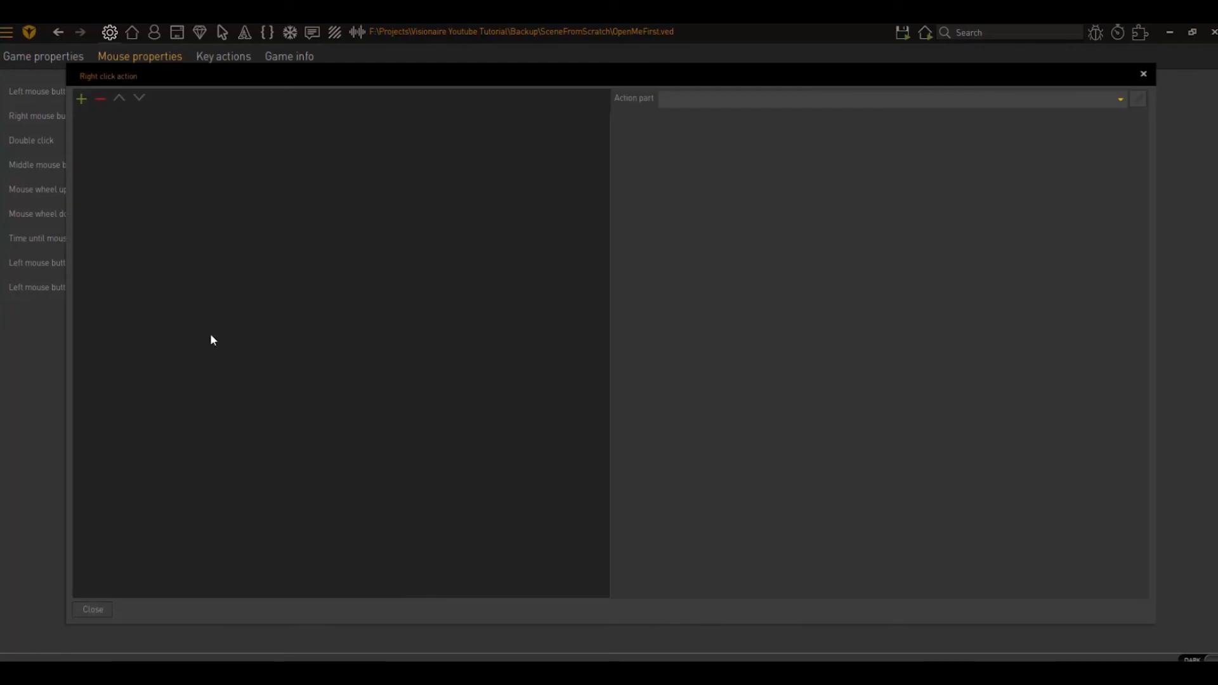
{"action": "left_click", "coordinate": [82, 100]}
{"action": "left_click", "coordinate": [82, 98]}
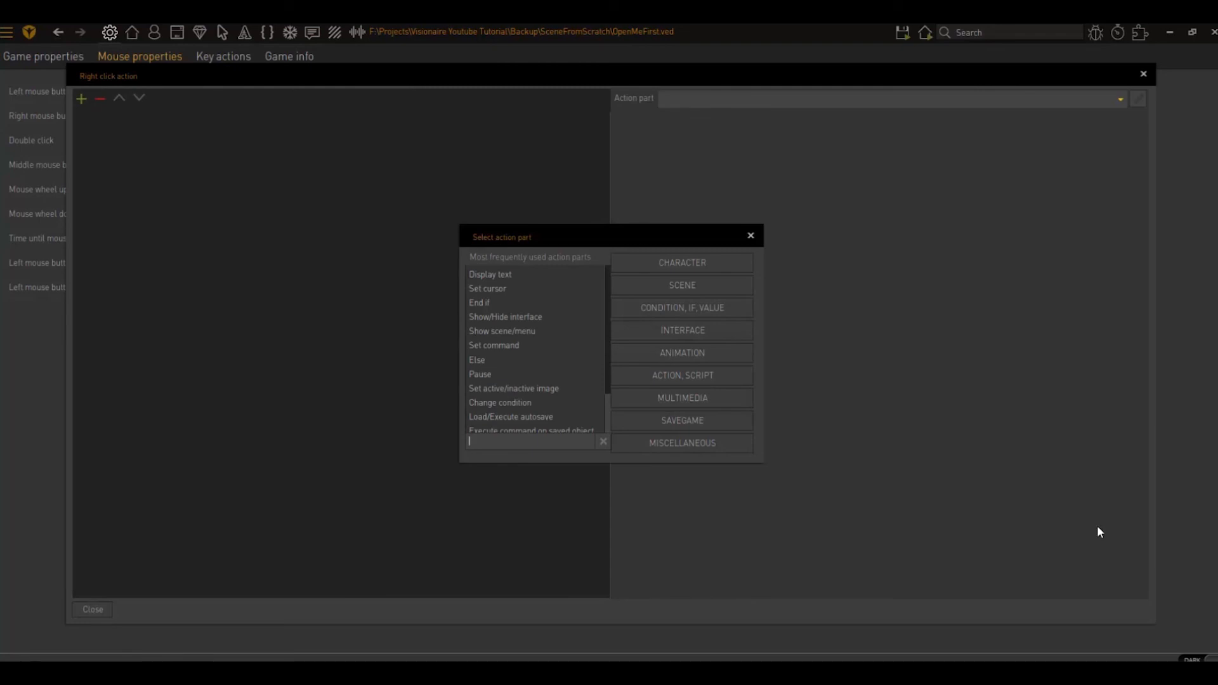
{"action": "left_click", "coordinate": [691, 329]}
{"action": "left_click", "coordinate": [740, 531]}
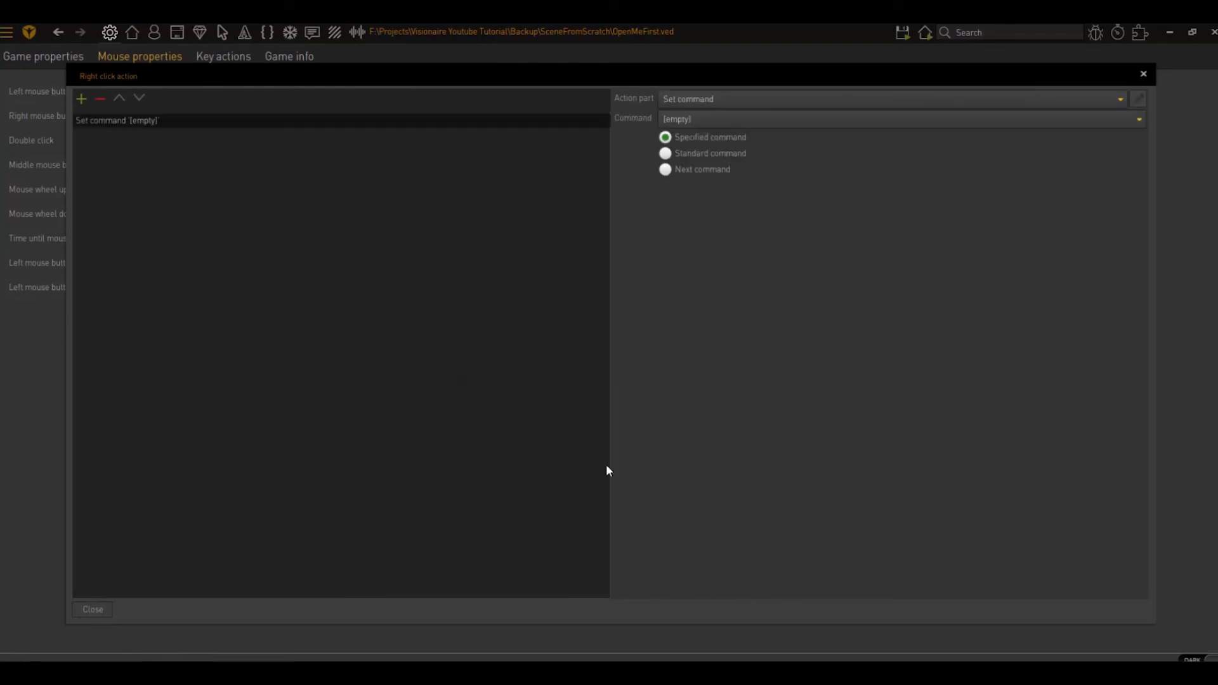
{"action": "left_click", "coordinate": [665, 168]}
{"action": "left_click", "coordinate": [94, 610]}
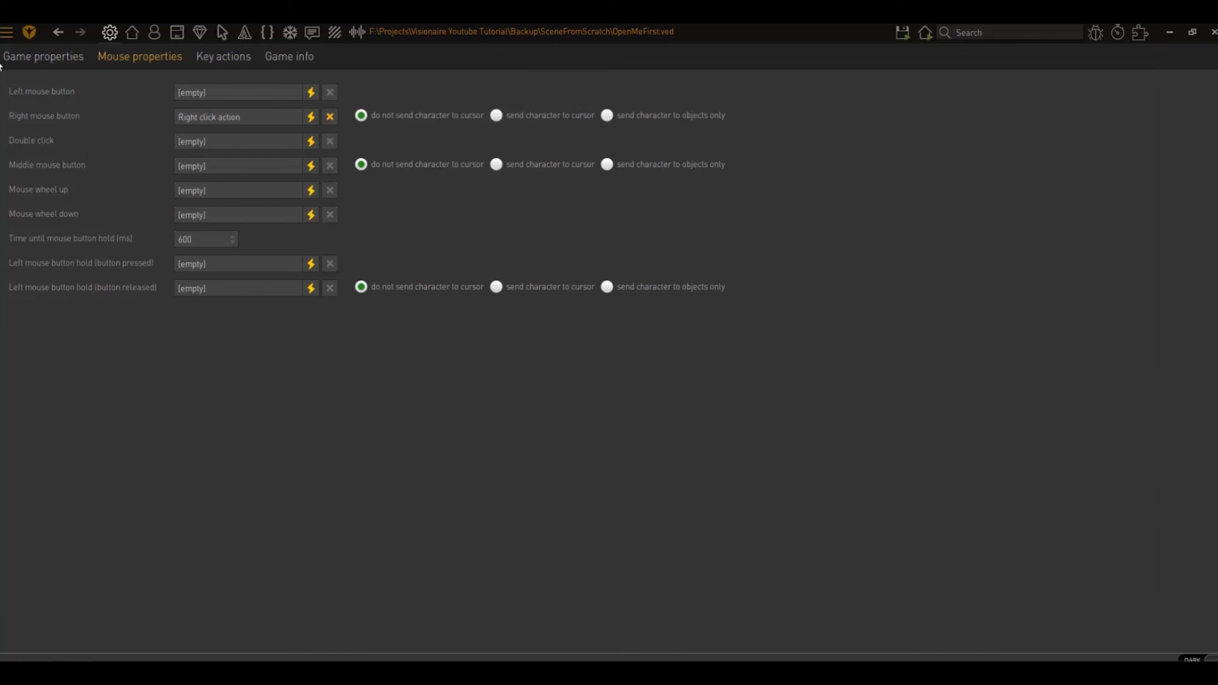
- Set the game's standard command activation to Never
{"action": "left_click", "coordinate": [56, 58]}
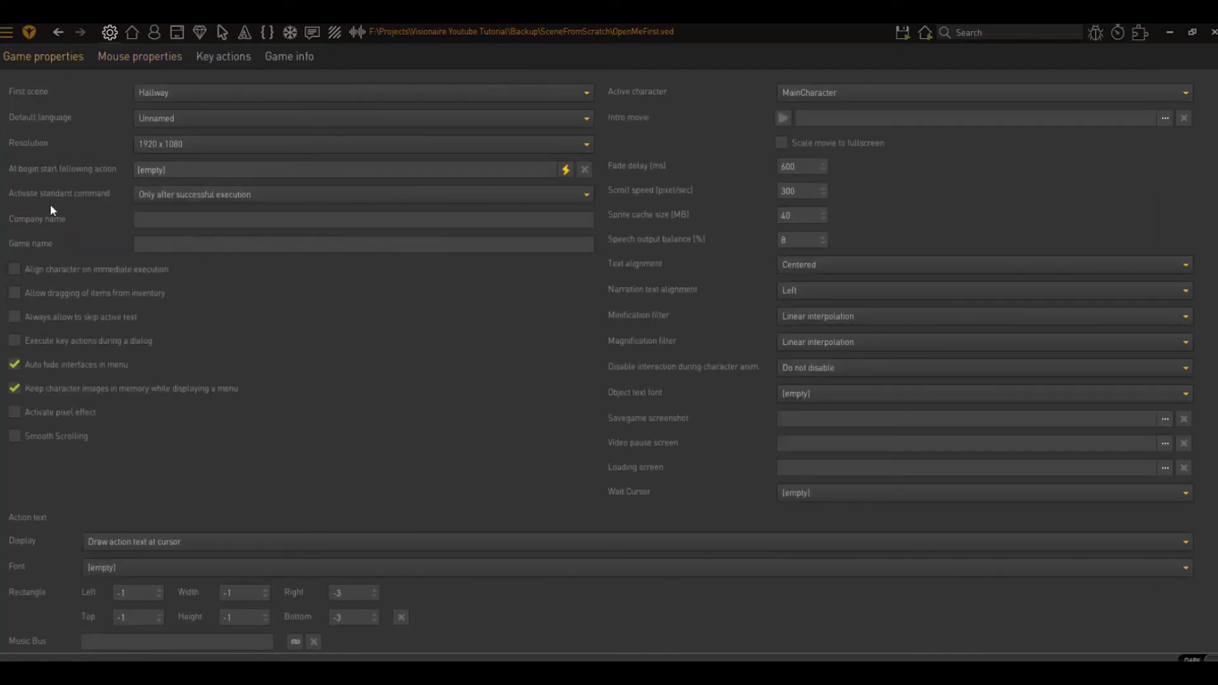
{"action": "left_click", "coordinate": [197, 194]}
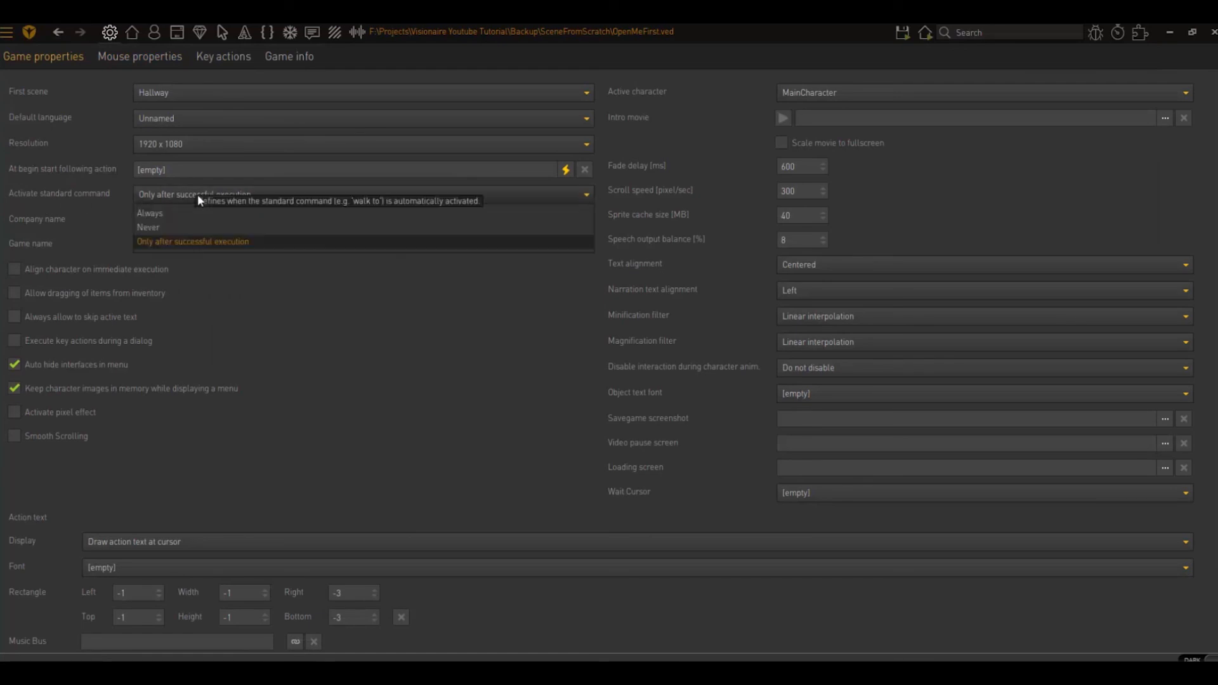
{"action": "left_click", "coordinate": [172, 230]}
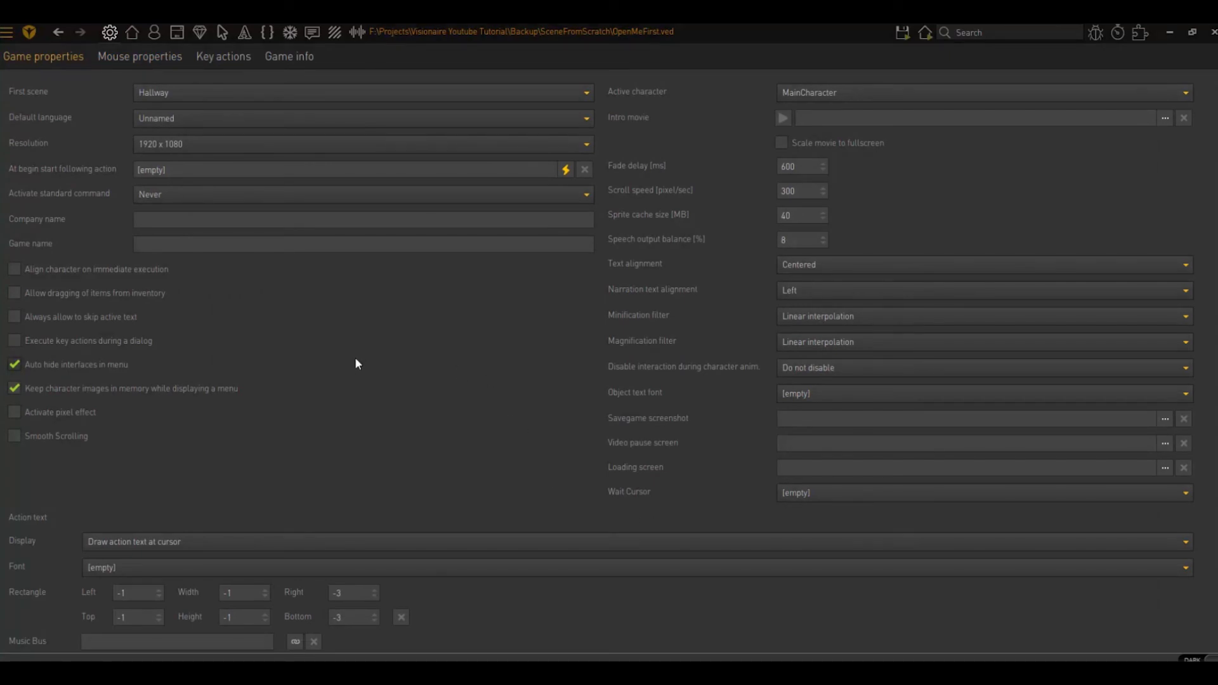
- Add an action to the Hallway scene's Door object that runs when the Look command is executed on it
{"action": "left_click", "coordinate": [131, 39]}
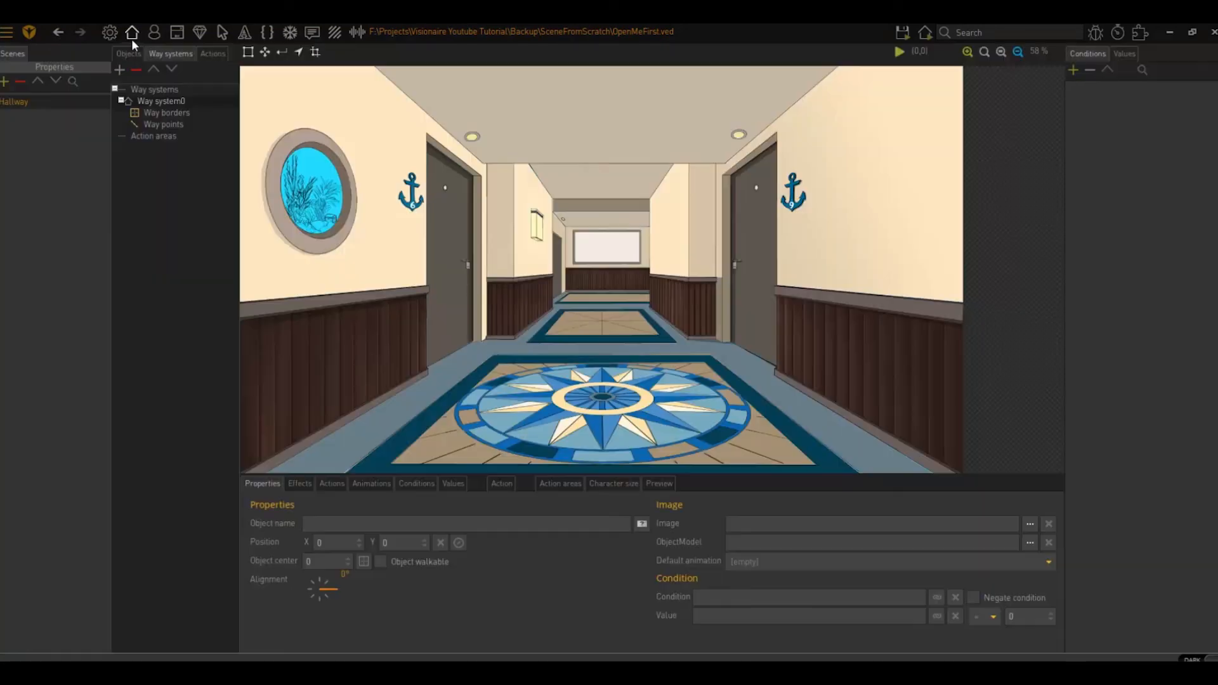
{"action": "left_click", "coordinate": [50, 103]}
{"action": "left_click", "coordinate": [49, 101]}
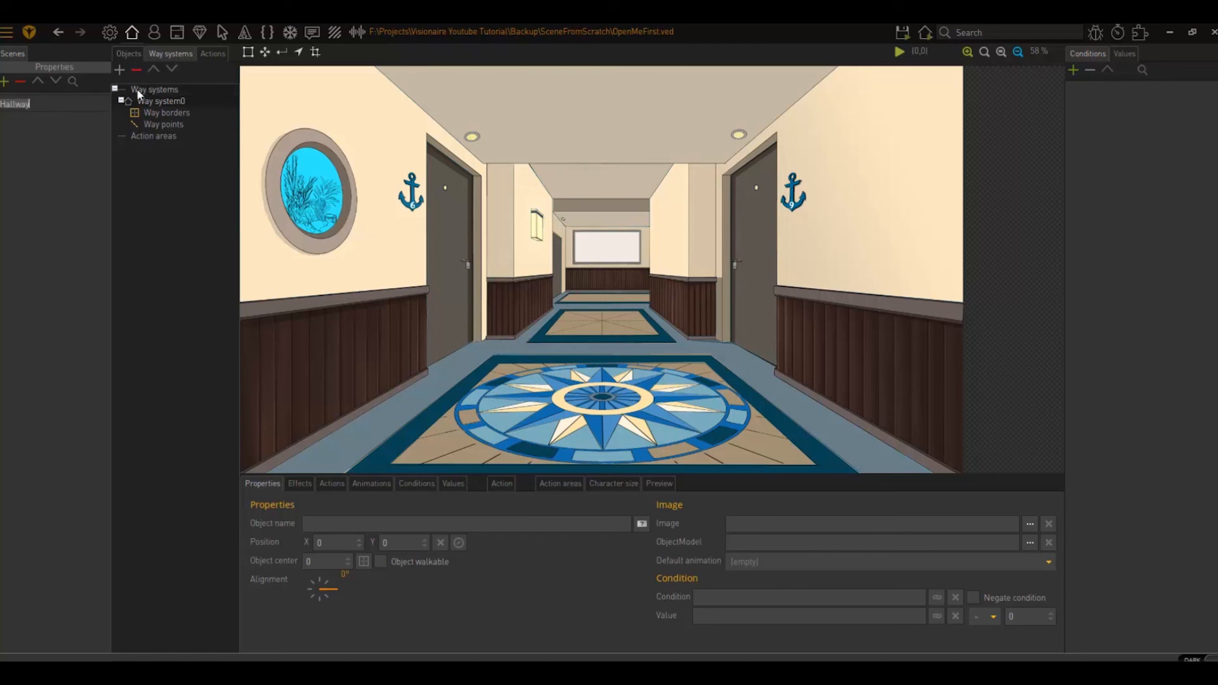
{"action": "key", "text": "Return"}
{"action": "left_click", "coordinate": [128, 54]}
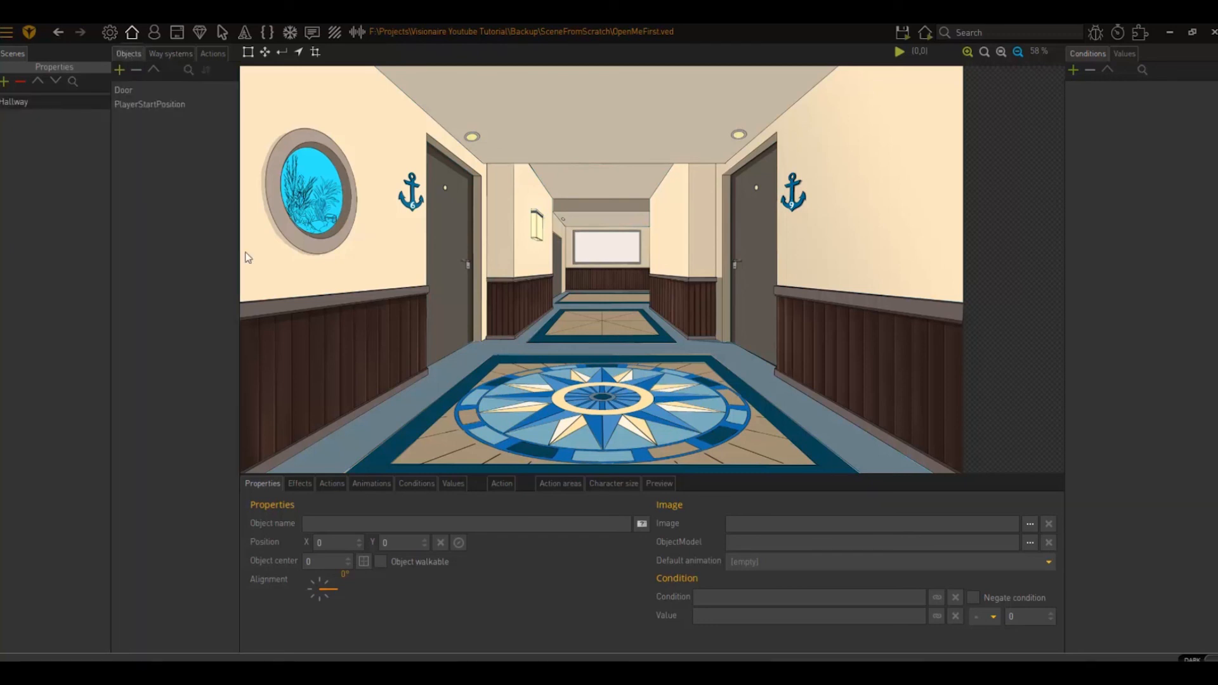
{"action": "left_click", "coordinate": [159, 89]}
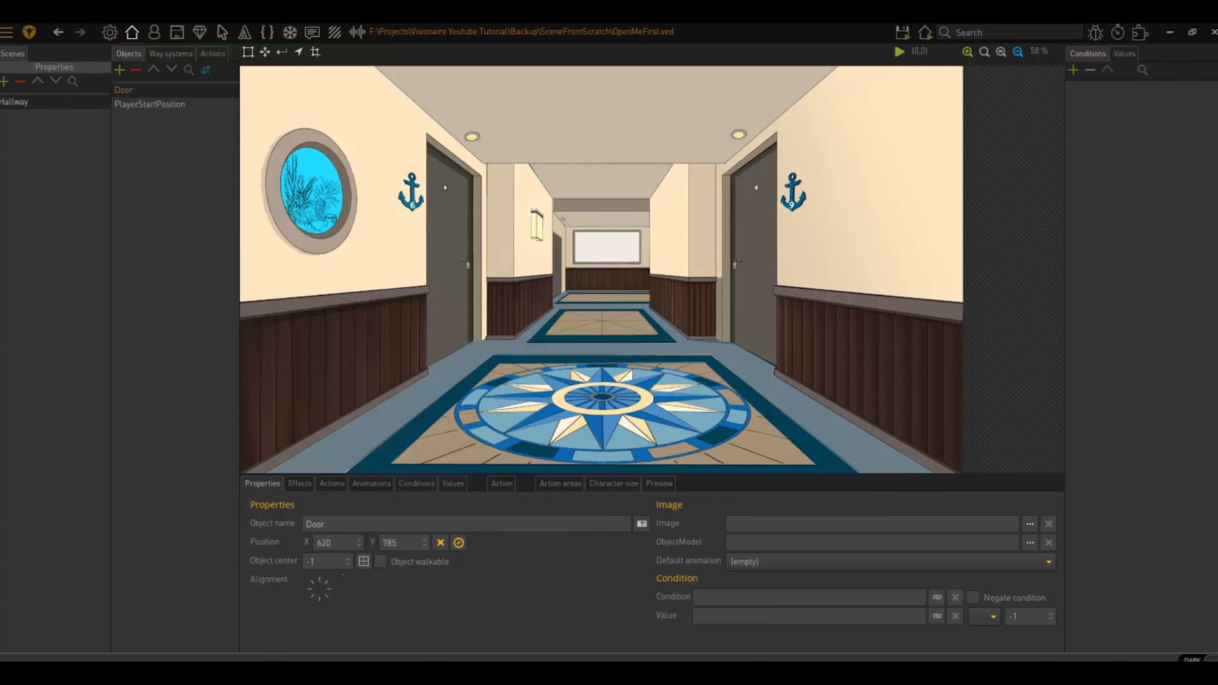
{"action": "left_click", "coordinate": [330, 484]}
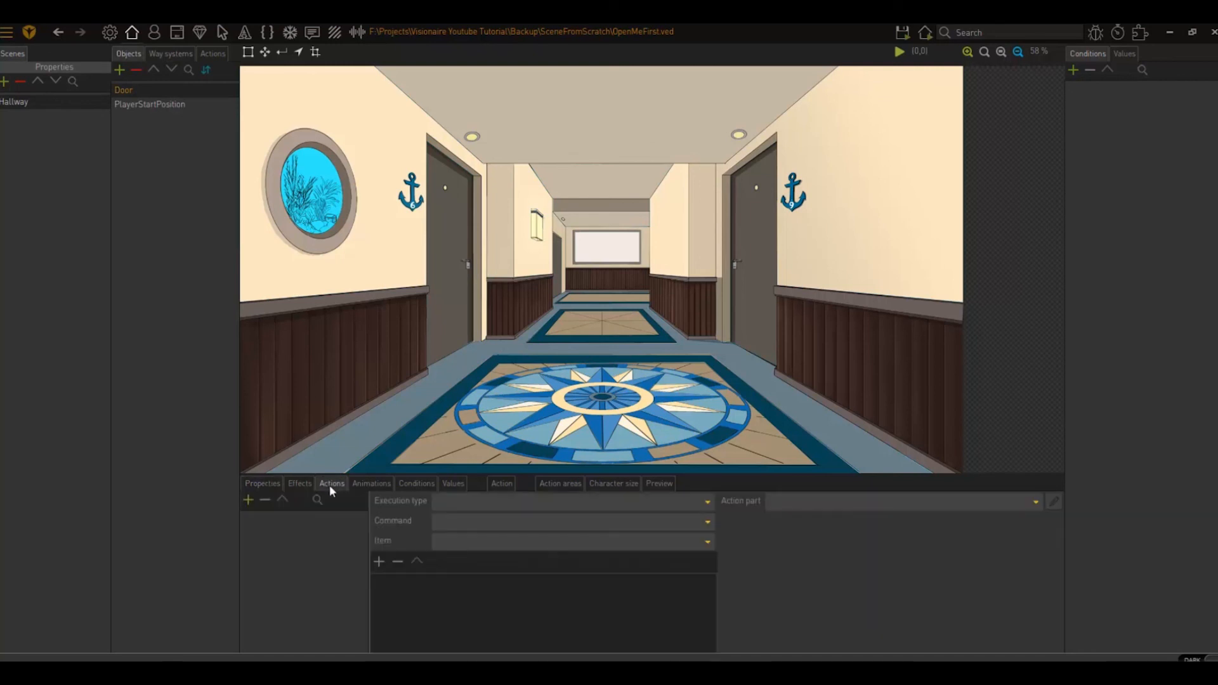
{"action": "left_click", "coordinate": [248, 500]}
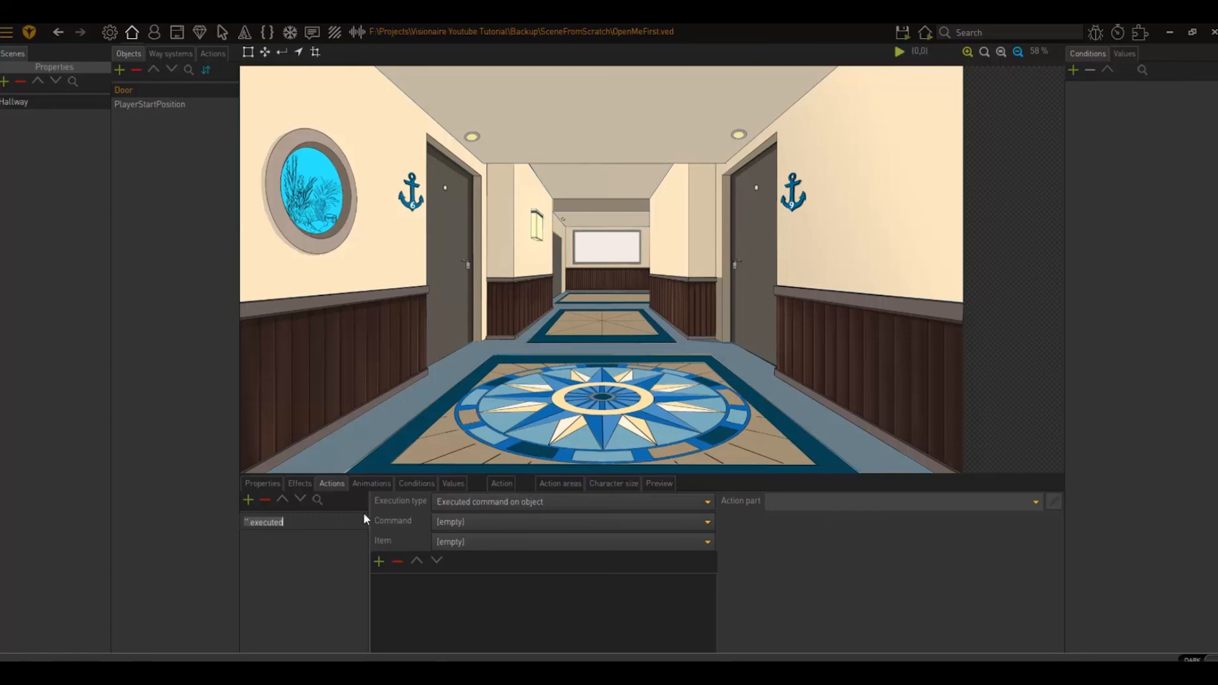
{"action": "left_click", "coordinate": [486, 522]}
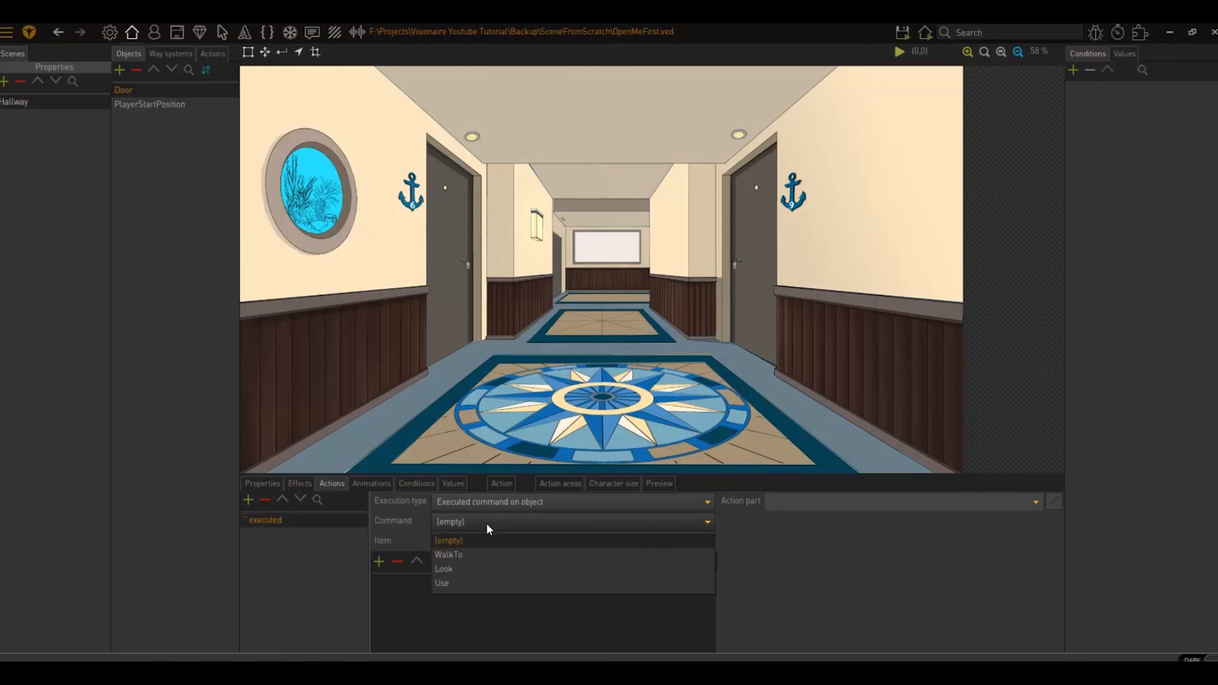
{"action": "left_click", "coordinate": [466, 569]}
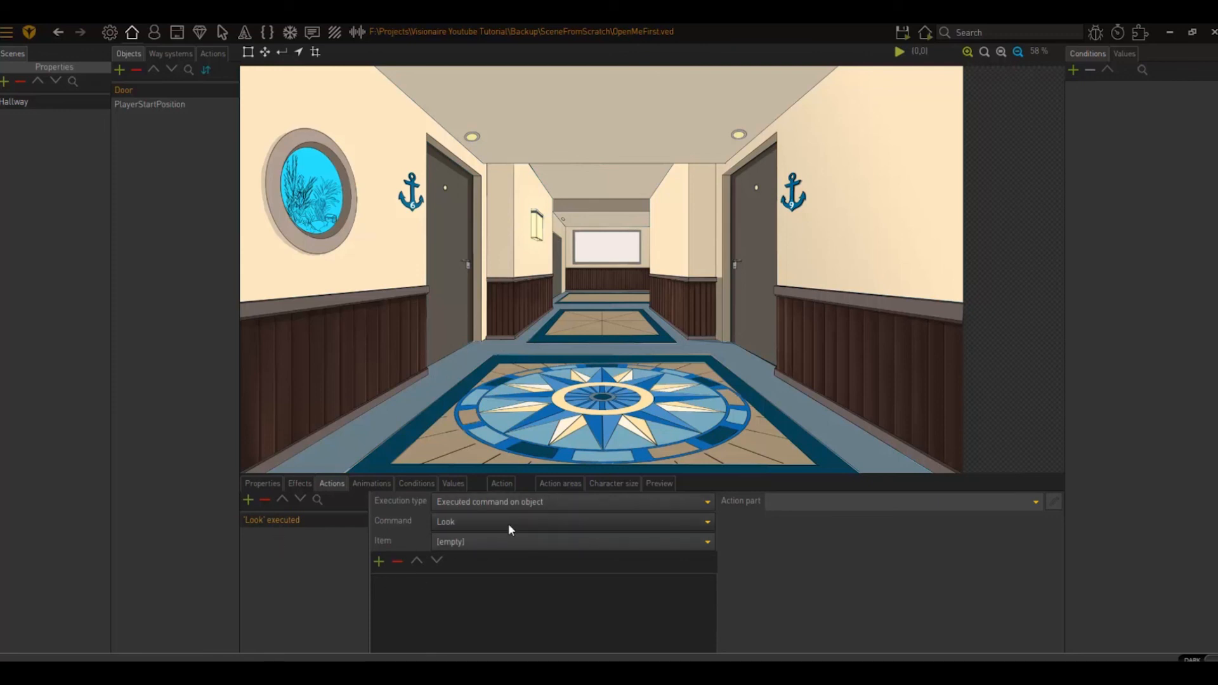
- Add a Display text part to the Door's Look action in which MainCharacter says "It's a door"
{"action": "left_click", "coordinate": [379, 561]}
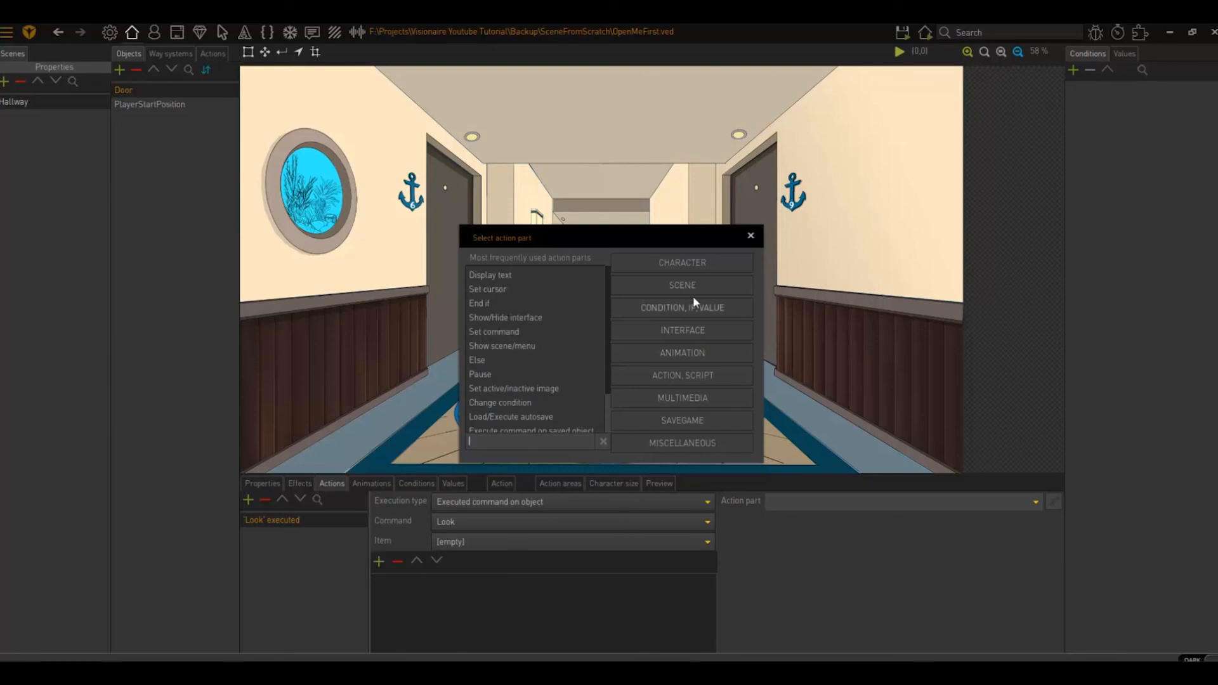
{"action": "left_click", "coordinate": [695, 261]}
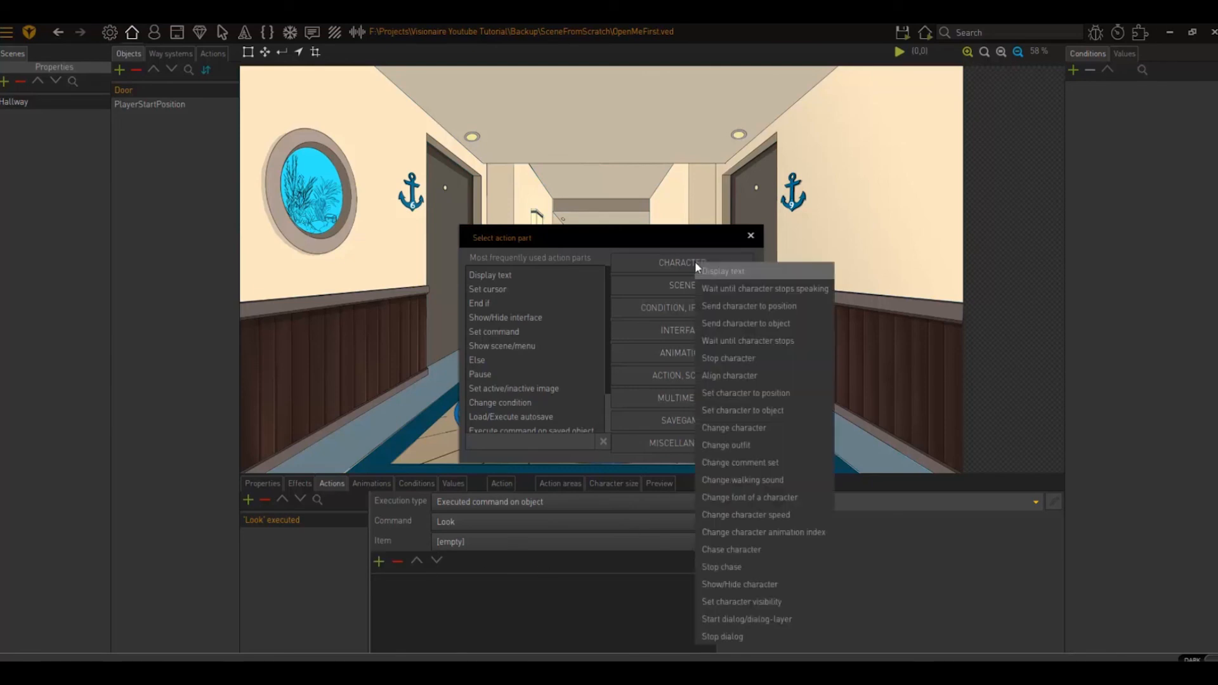
{"action": "left_click", "coordinate": [732, 271]}
{"action": "left_click", "coordinate": [836, 570]}
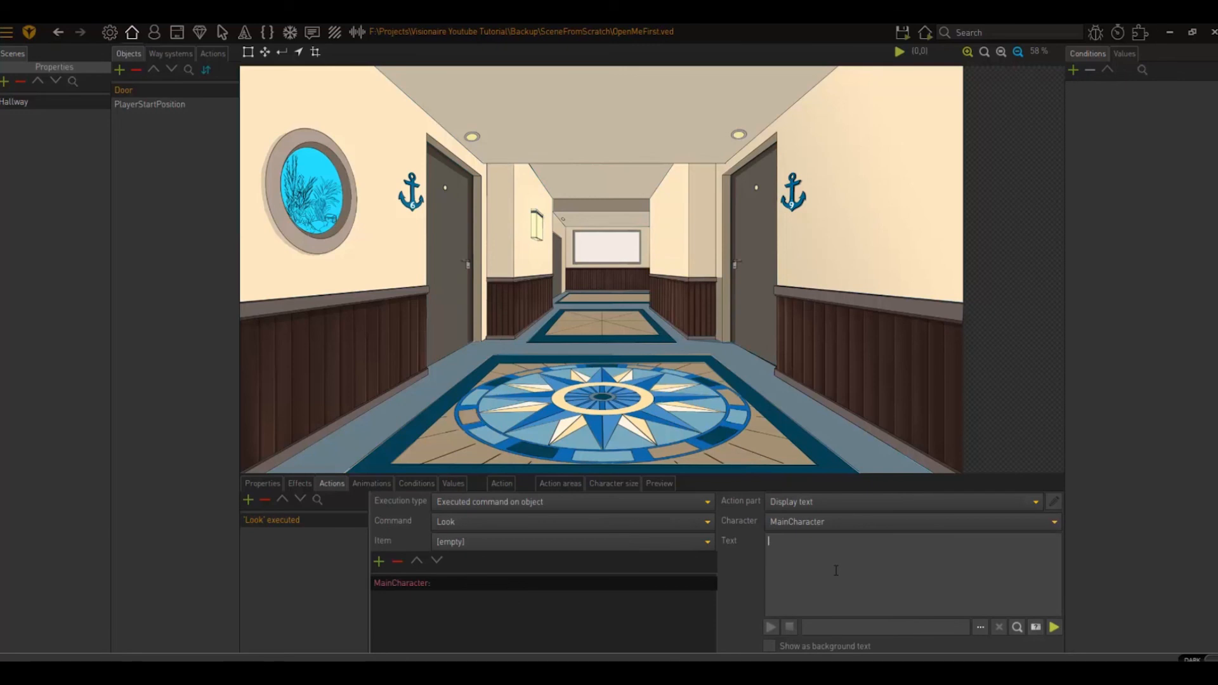
{"action": "type", "text": "It's a door"}
- Add a Door action for the executed Use command that displays the MainCharacter text "It's locked"
{"action": "left_click", "coordinate": [247, 501]}
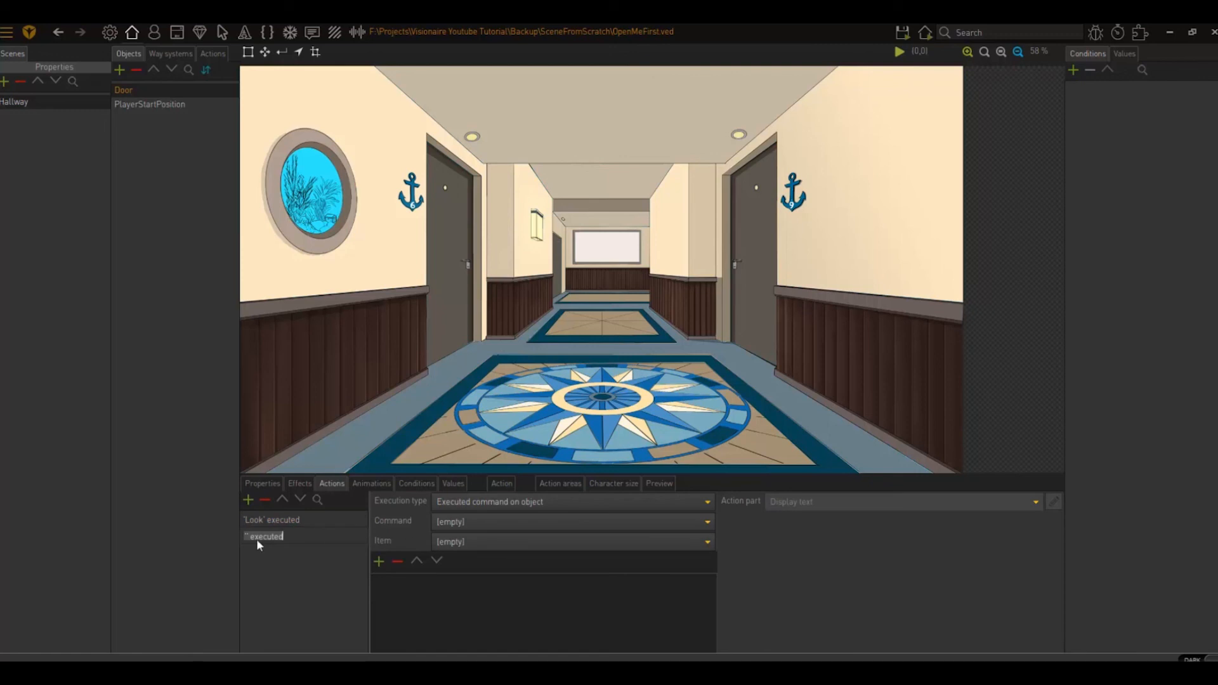
{"action": "left_click", "coordinate": [479, 522]}
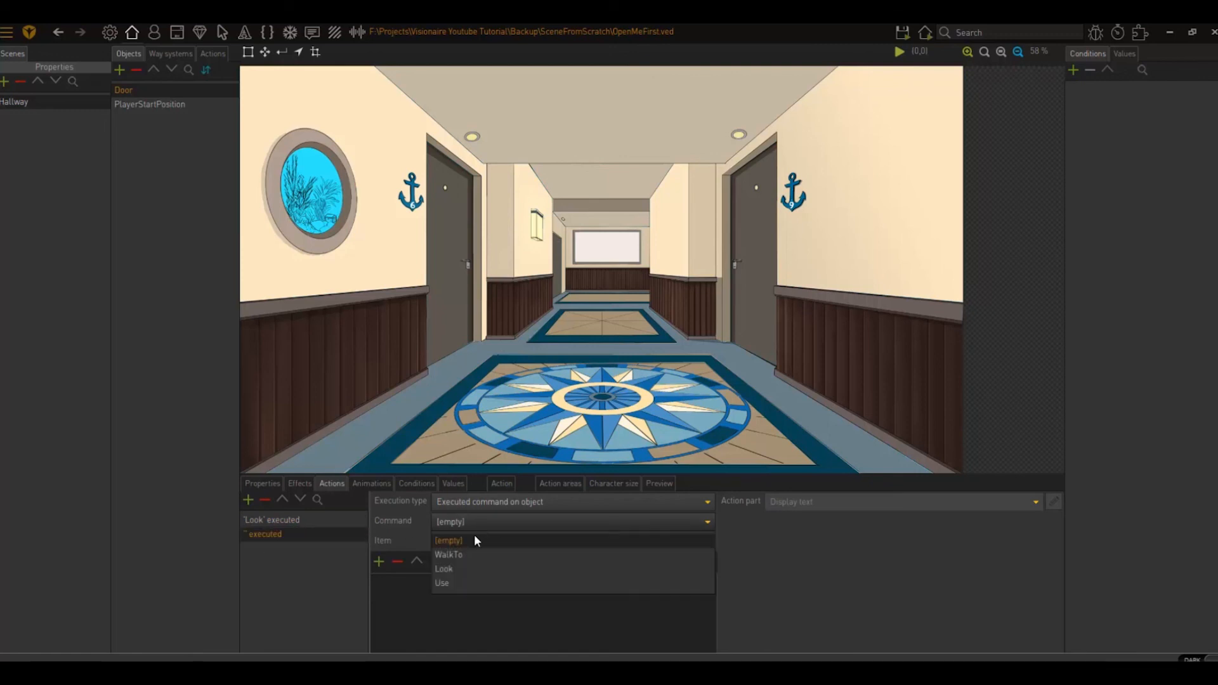
{"action": "left_click", "coordinate": [457, 582]}
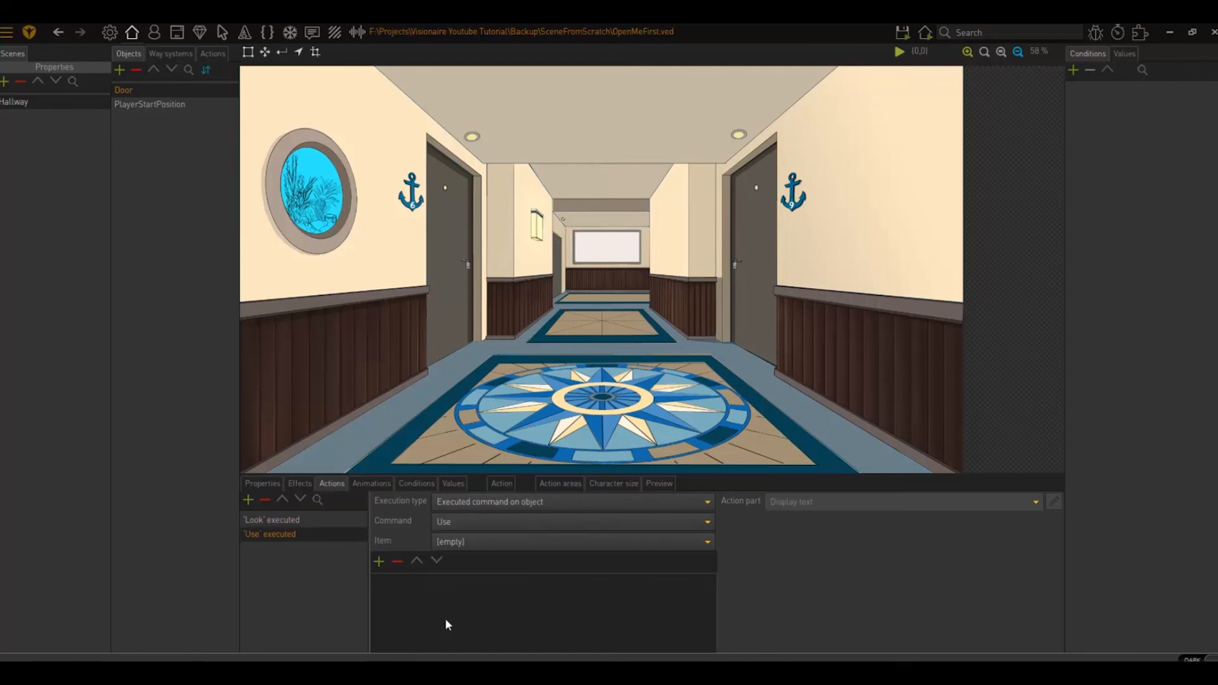
{"action": "left_click", "coordinate": [378, 561]}
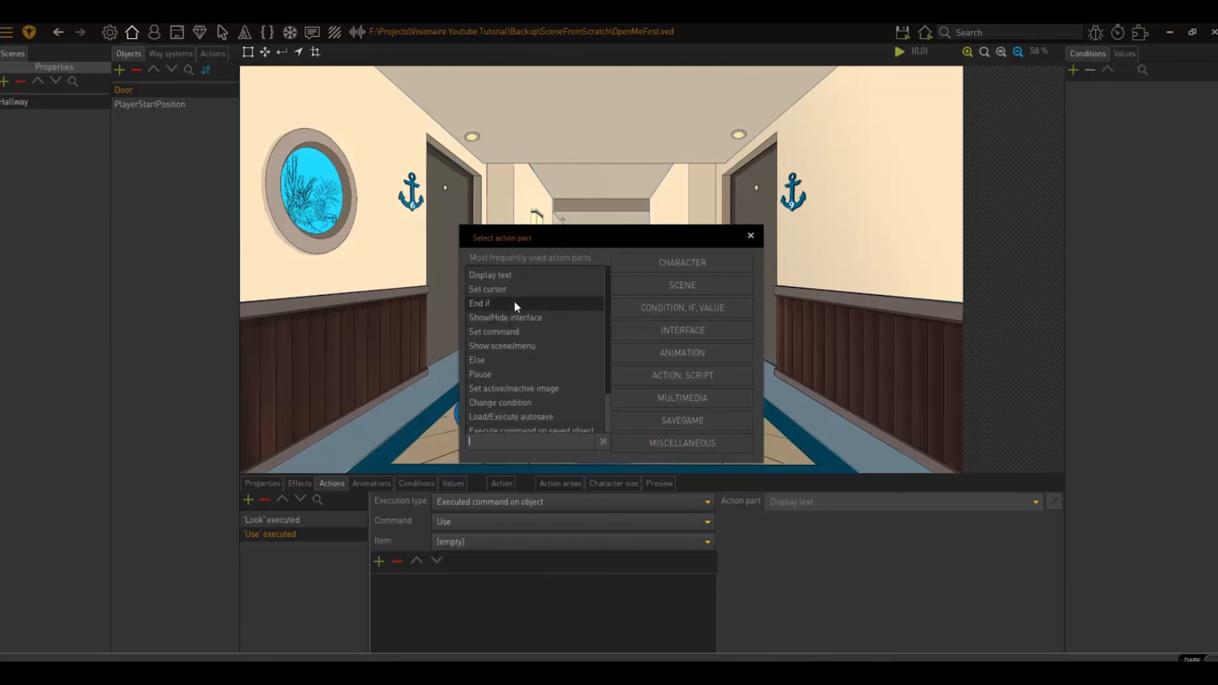
{"action": "double_click", "coordinate": [515, 275]}
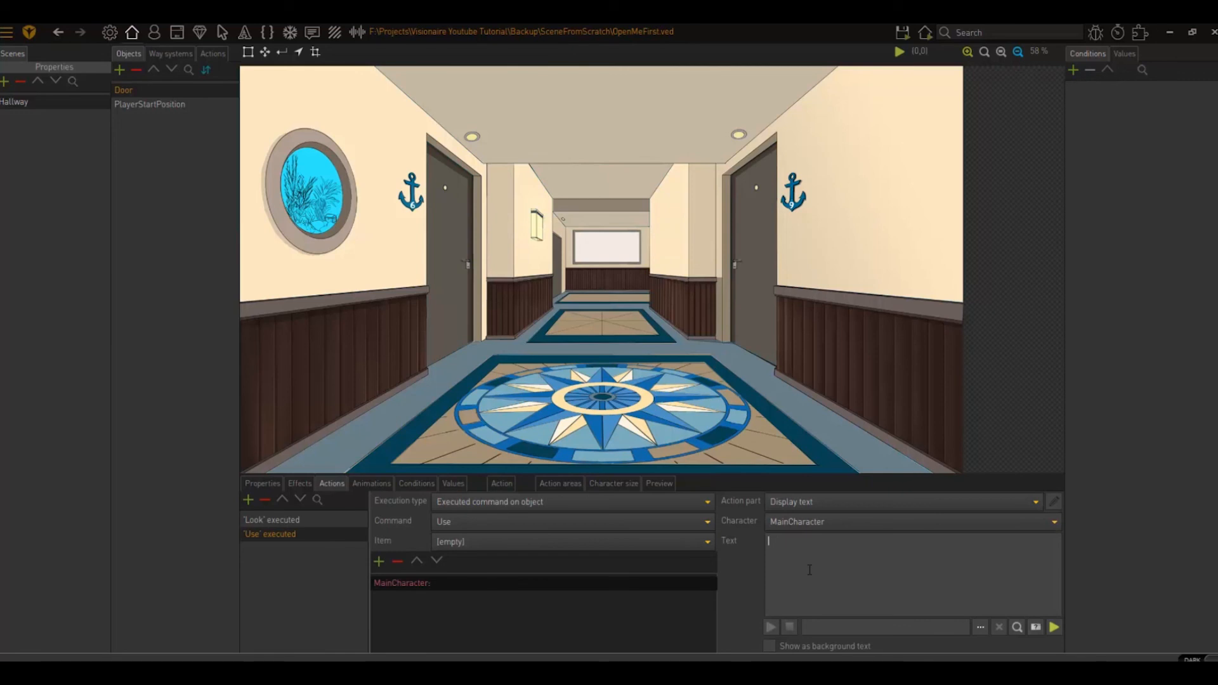
{"action": "type", "text": "It's locked"}
- Save the project as OpenMeFirst0001.ved, and save and run the game on the current Hallway scene
{"action": "left_click", "coordinate": [9, 35]}
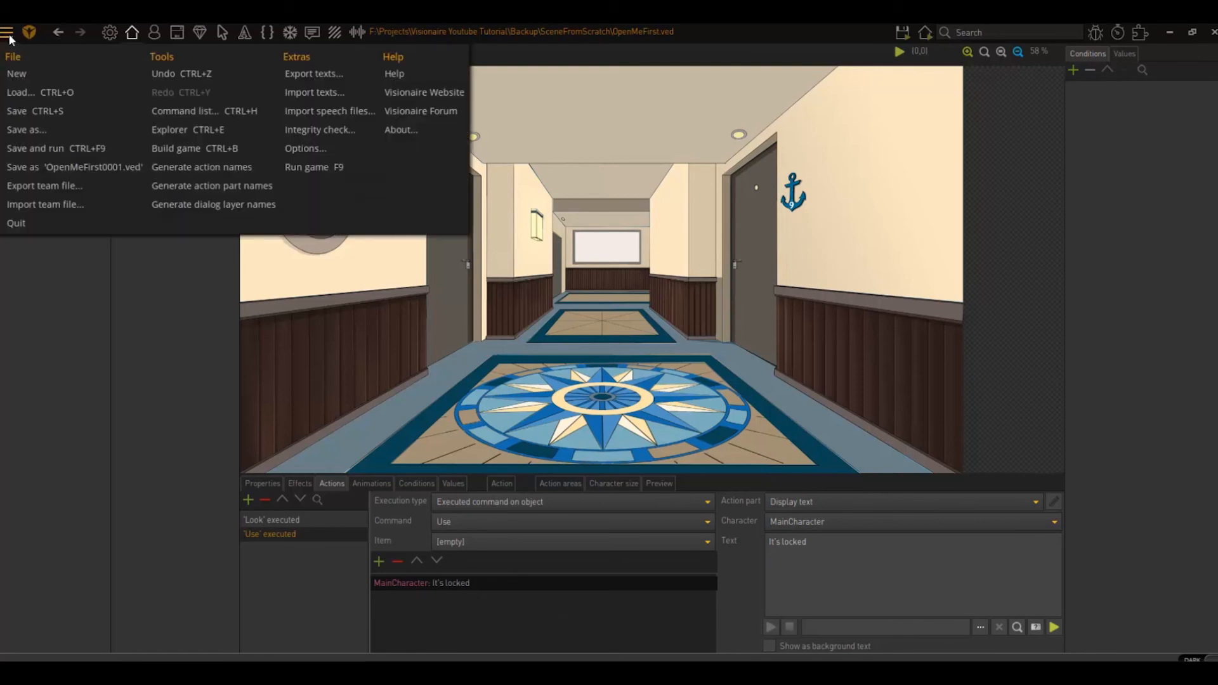
{"action": "left_click", "coordinate": [80, 168]}
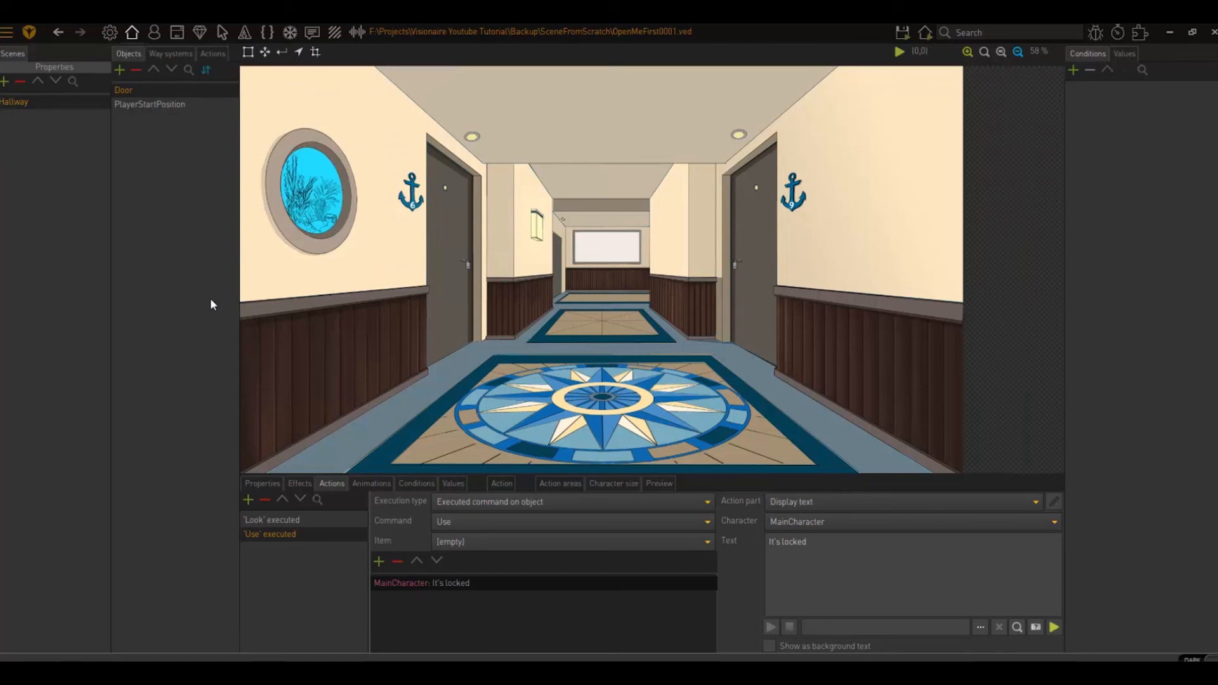
{"action": "mouse_move", "coordinate": [923, 33]}
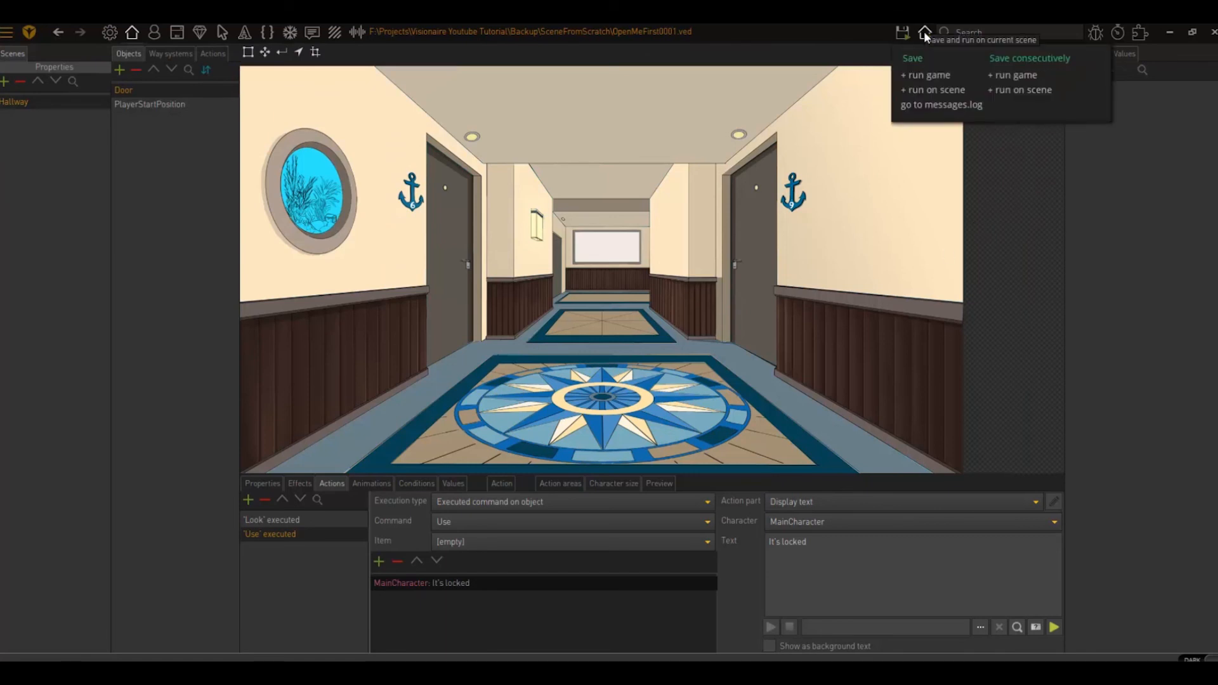
{"action": "left_click", "coordinate": [923, 32]}
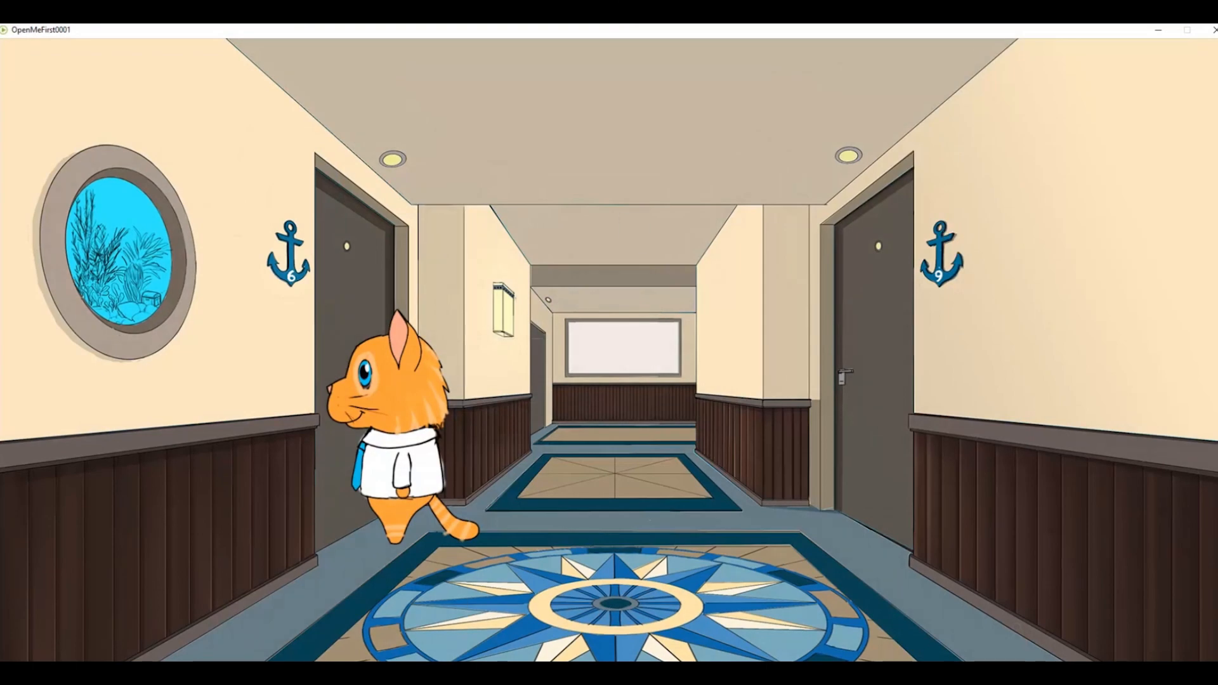
- Test walking in the running game by sending the character to several spots on the compass carpet
{"action": "left_click", "coordinate": [613, 594]}
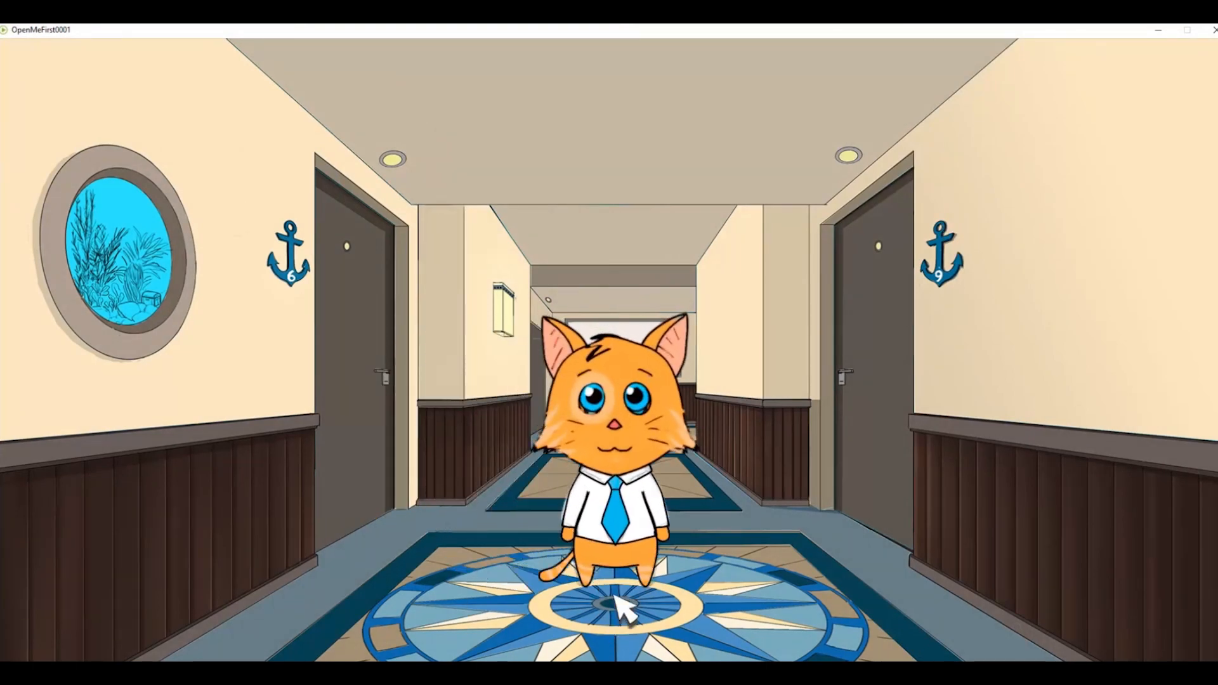
{"action": "left_click", "coordinate": [827, 574]}
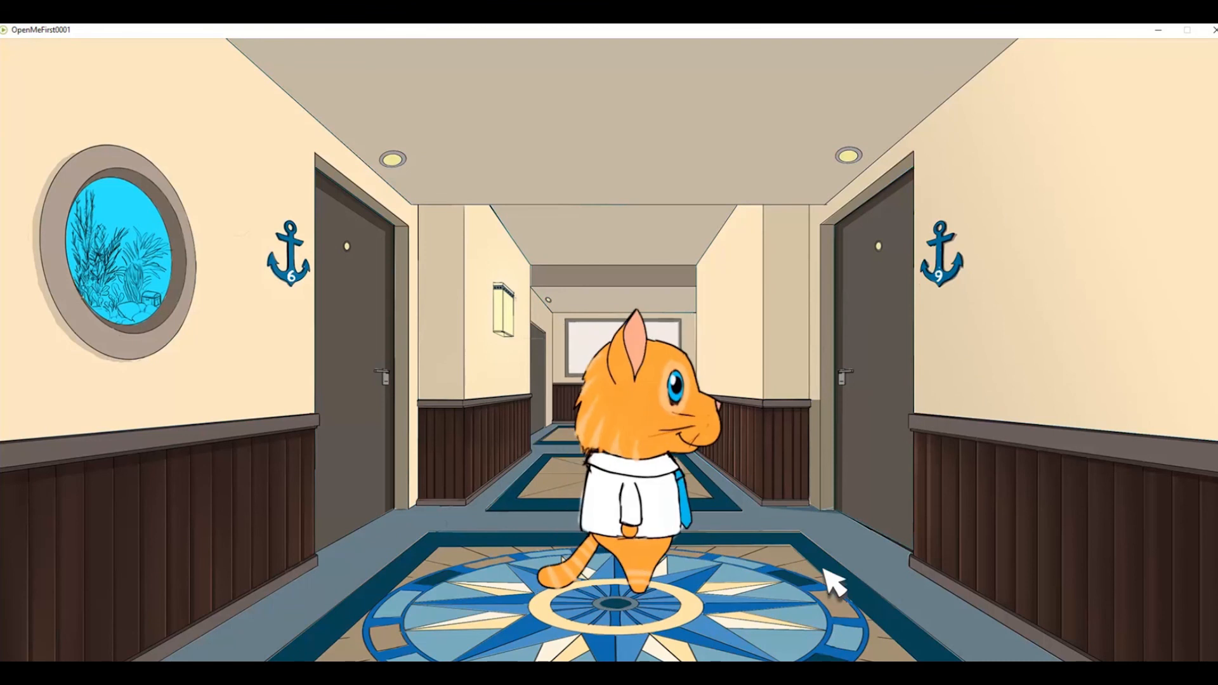
{"action": "left_click", "coordinate": [521, 571]}
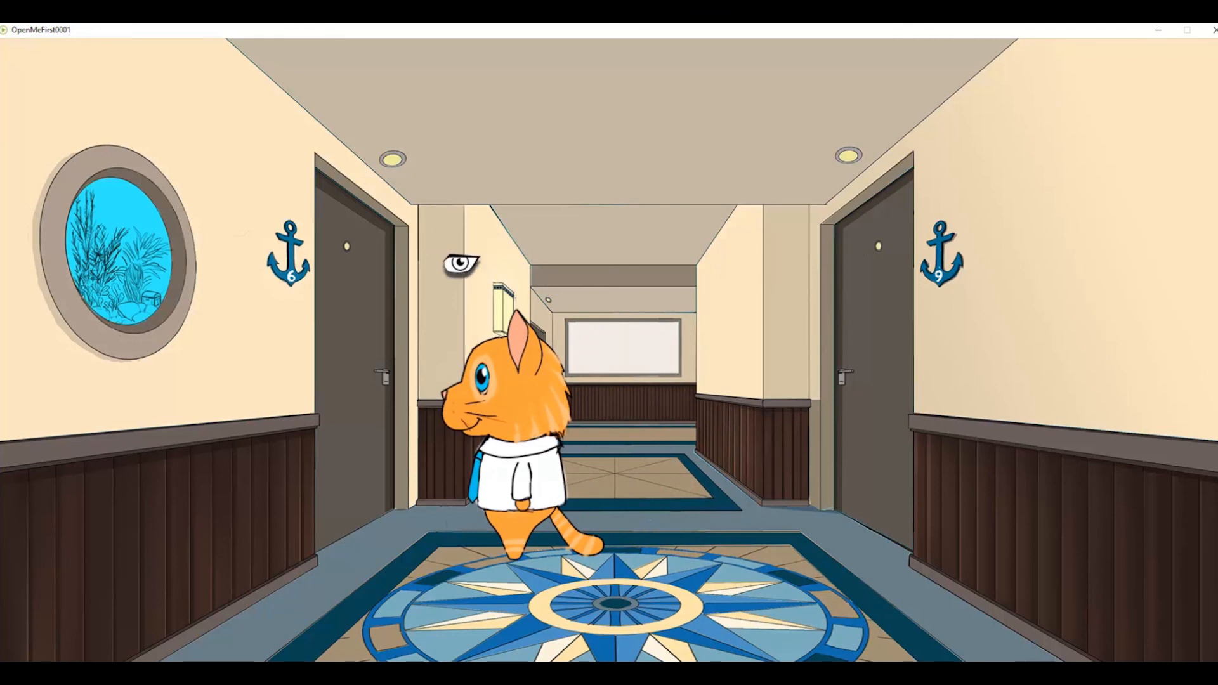
- Test the Look and Use commands on the door numbered 6, and send the character down the hallway
{"action": "left_click", "coordinate": [358, 334]}
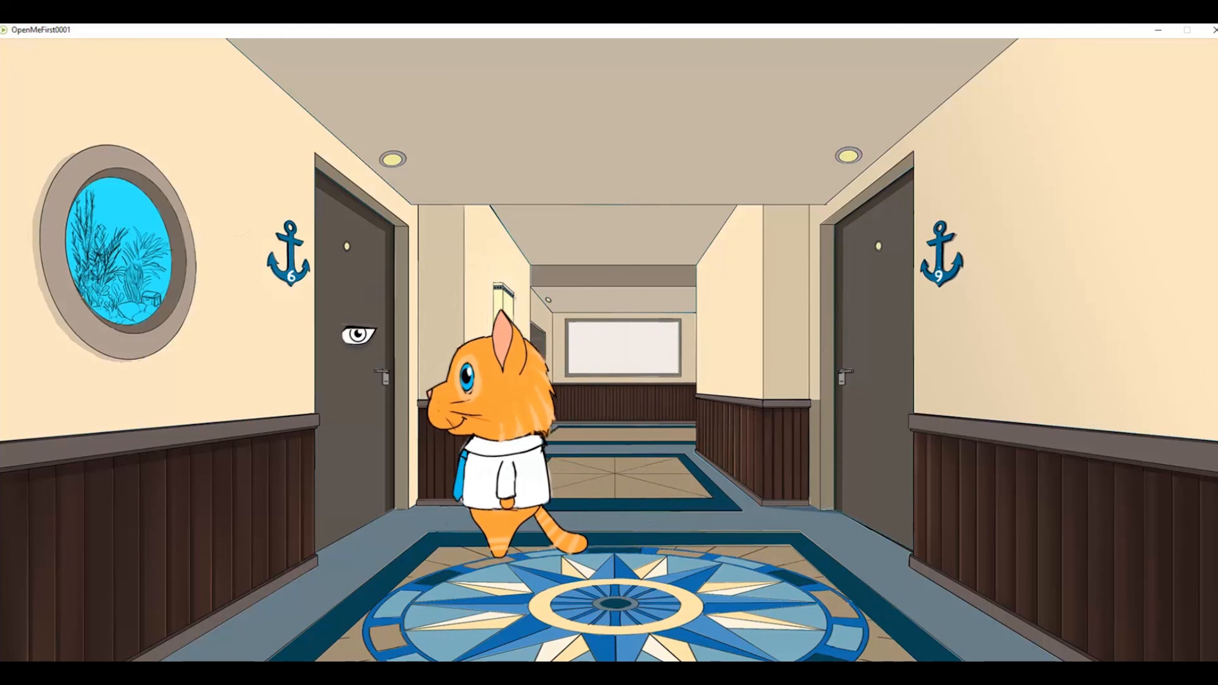
{"action": "left_click", "coordinate": [360, 338]}
{"action": "left_click", "coordinate": [360, 338]}
{"action": "right_click", "coordinate": [385, 278]}
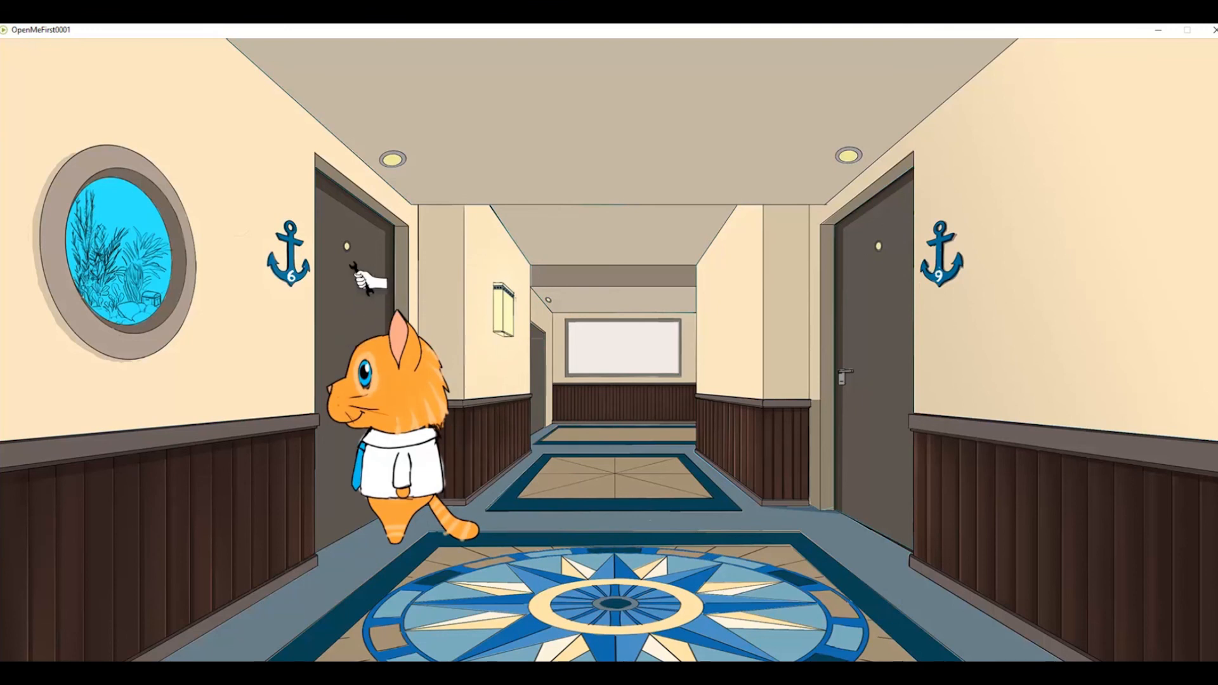
{"action": "left_click", "coordinate": [360, 279]}
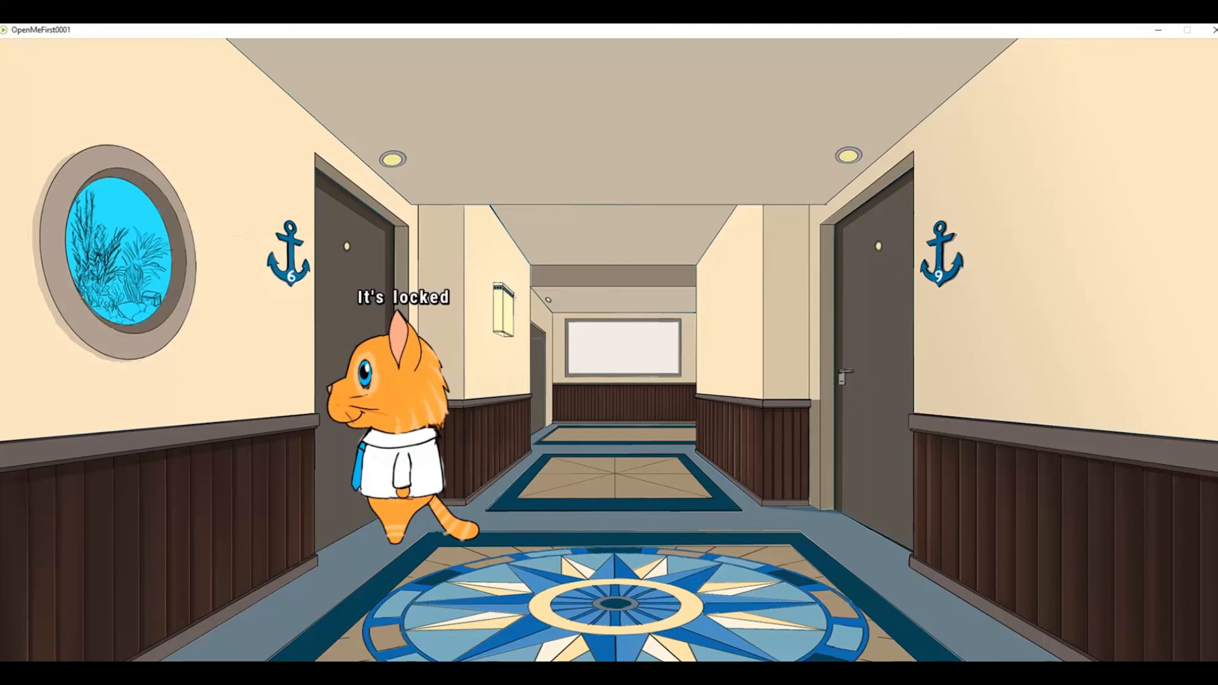
{"action": "left_click", "coordinate": [574, 465]}
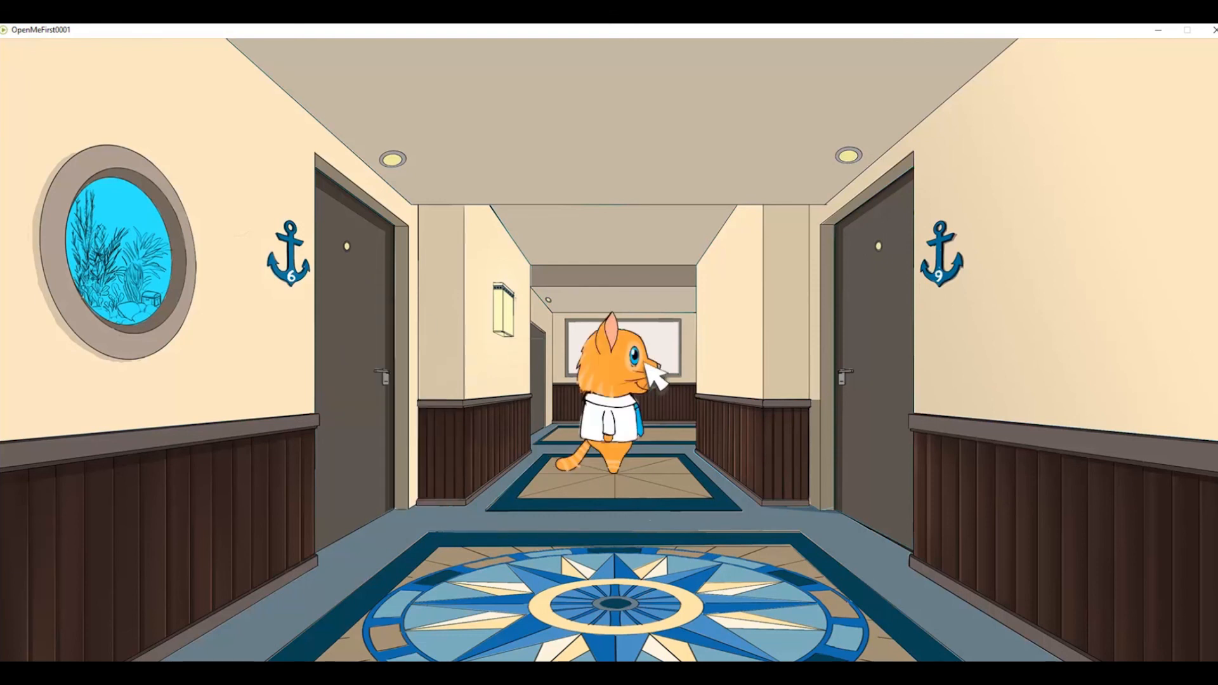